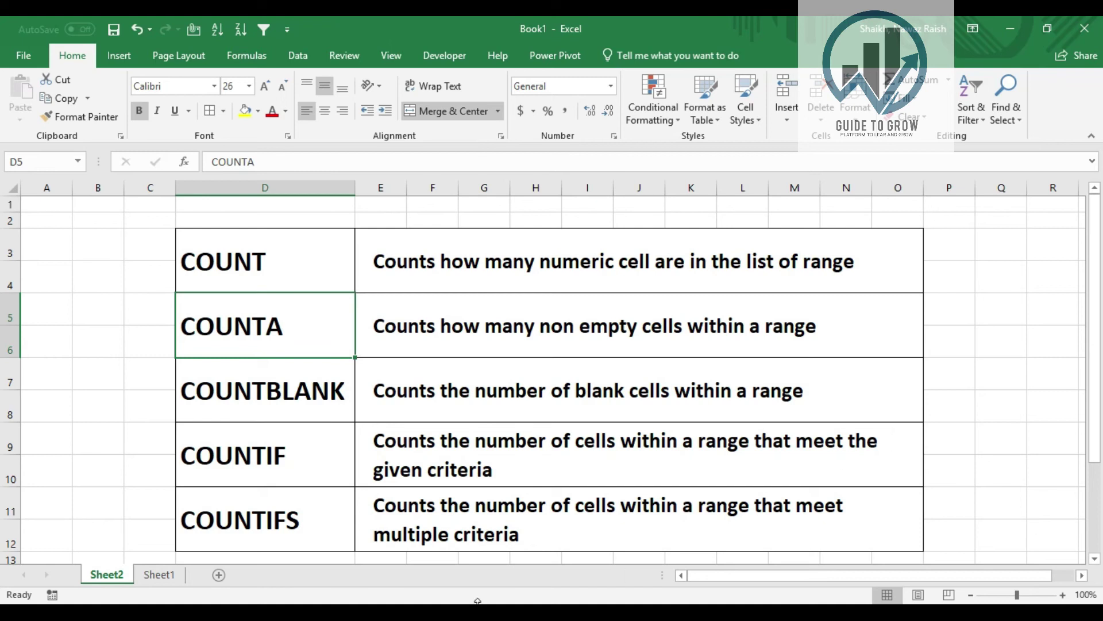
Step: Switch to Sheet1 with the sales data table and the empty COUNT report area
click(159, 574)
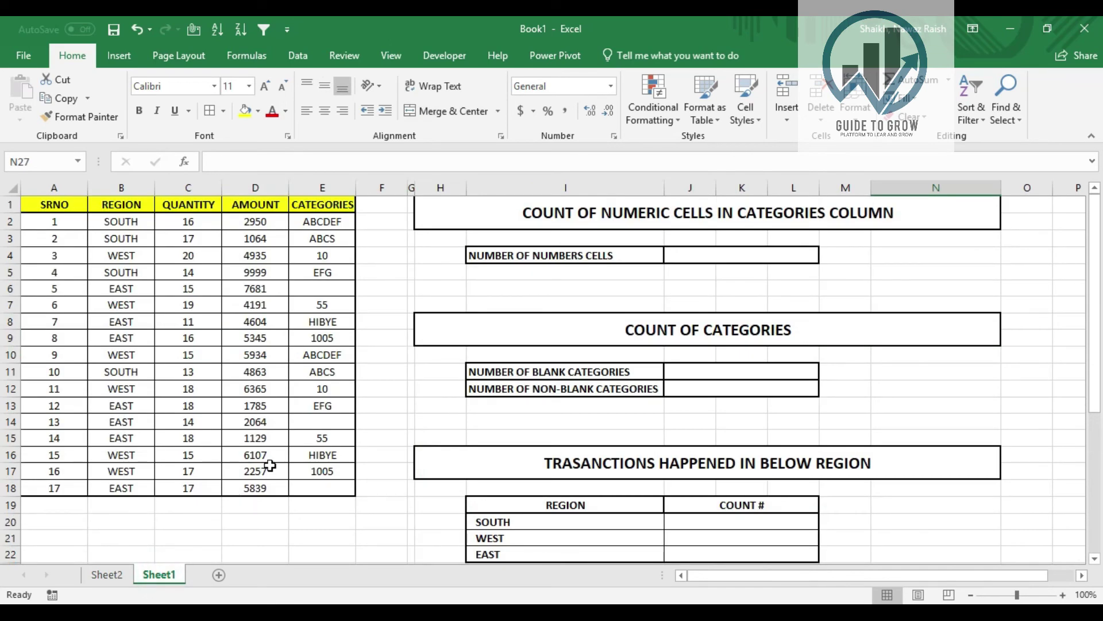
ctrl+scroll(269, 465, up, 2)
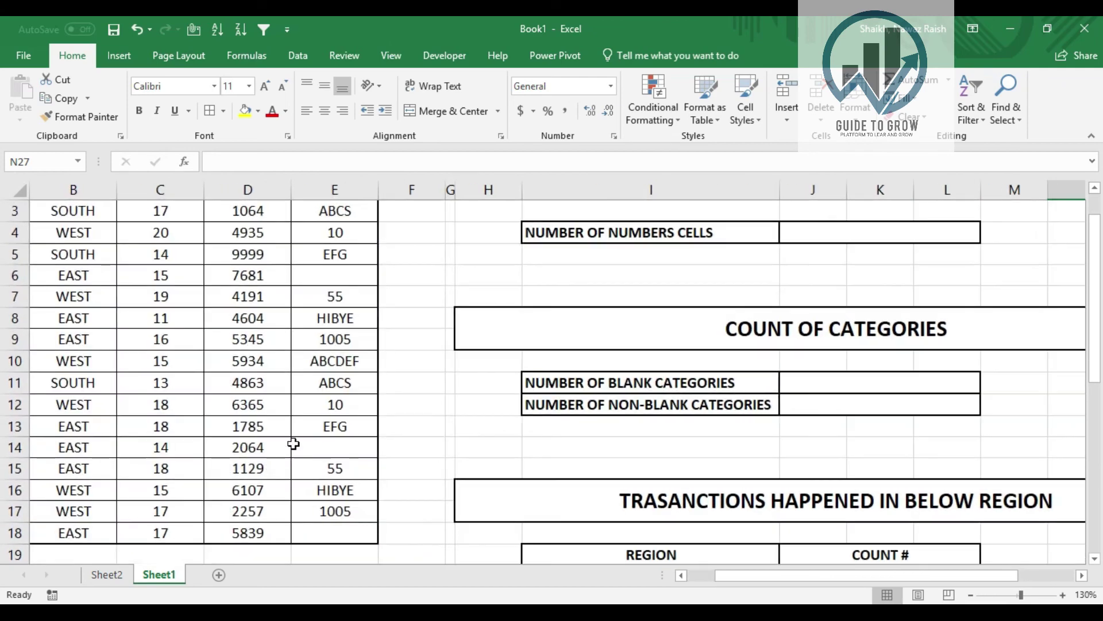
scroll(293, 443, up, 1)
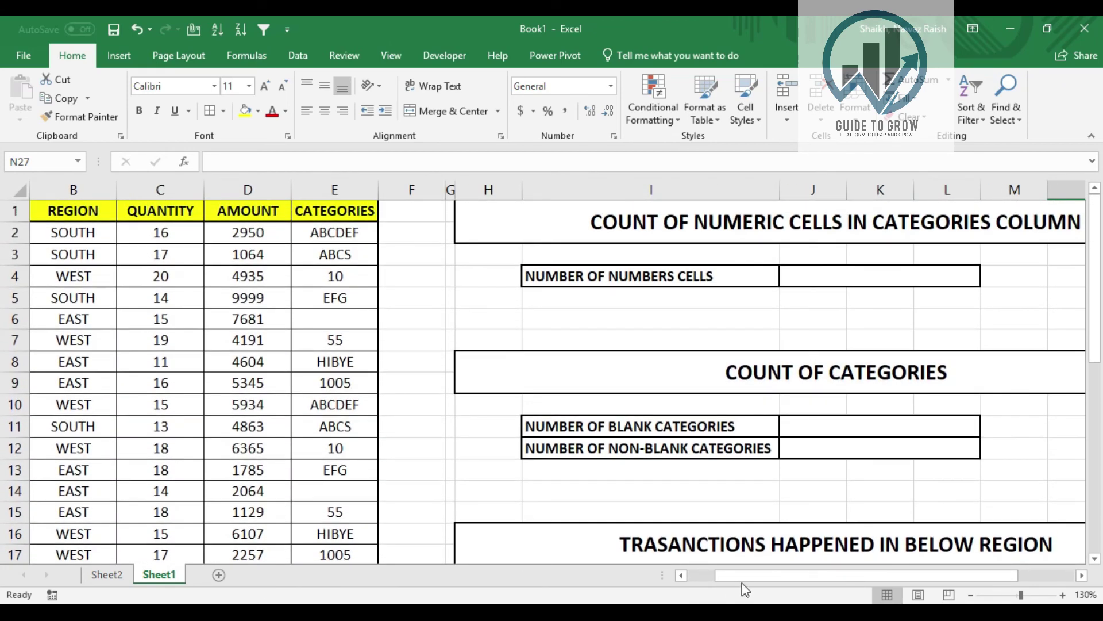
drag(743, 581, 715, 581)
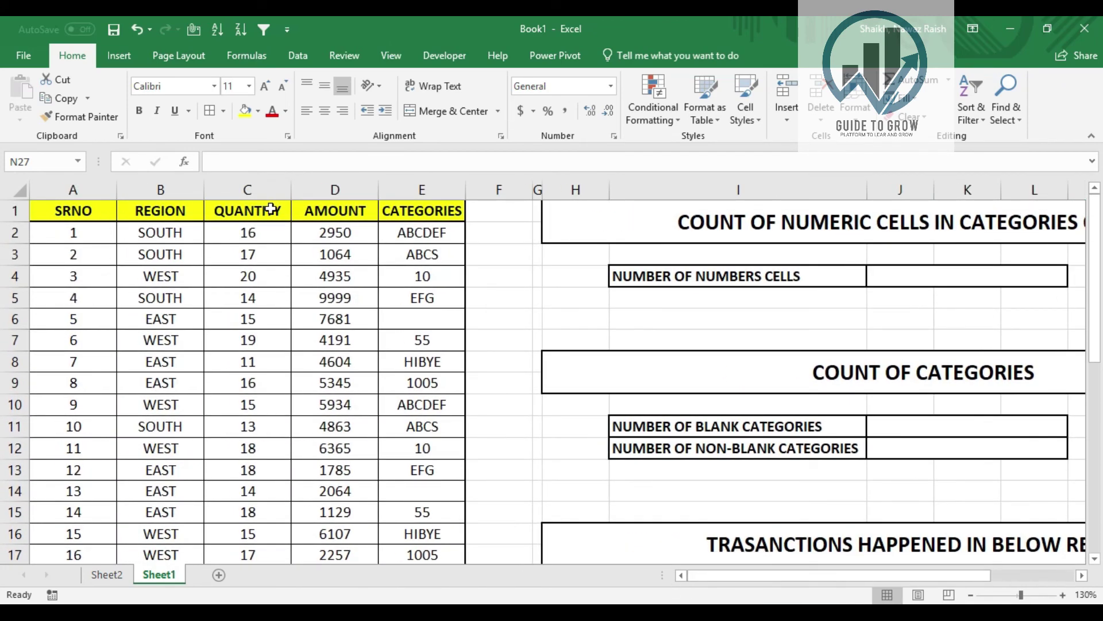
click(85, 230)
key(ctrl+Down)
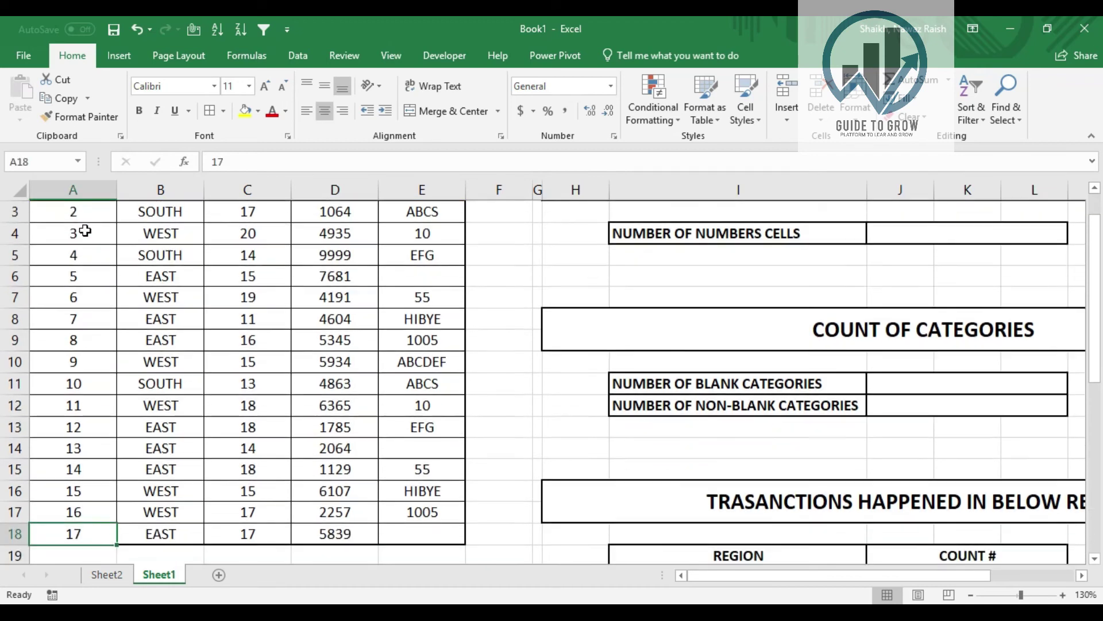
key(ctrl+Up)
key(ctrl+Up)
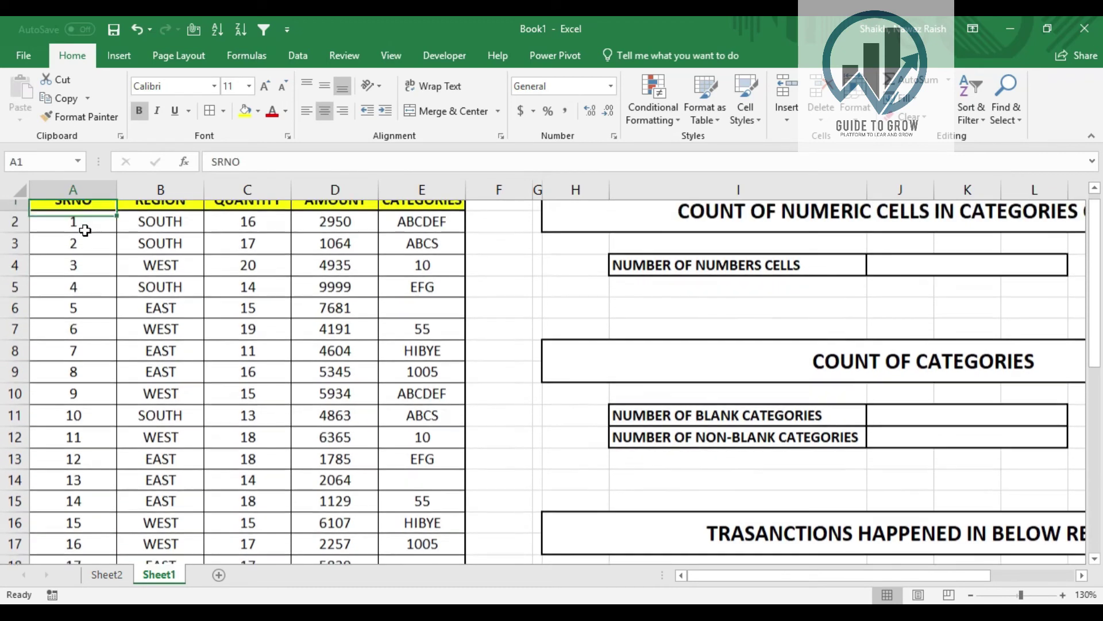
click(85, 230)
key(ctrl+Down)
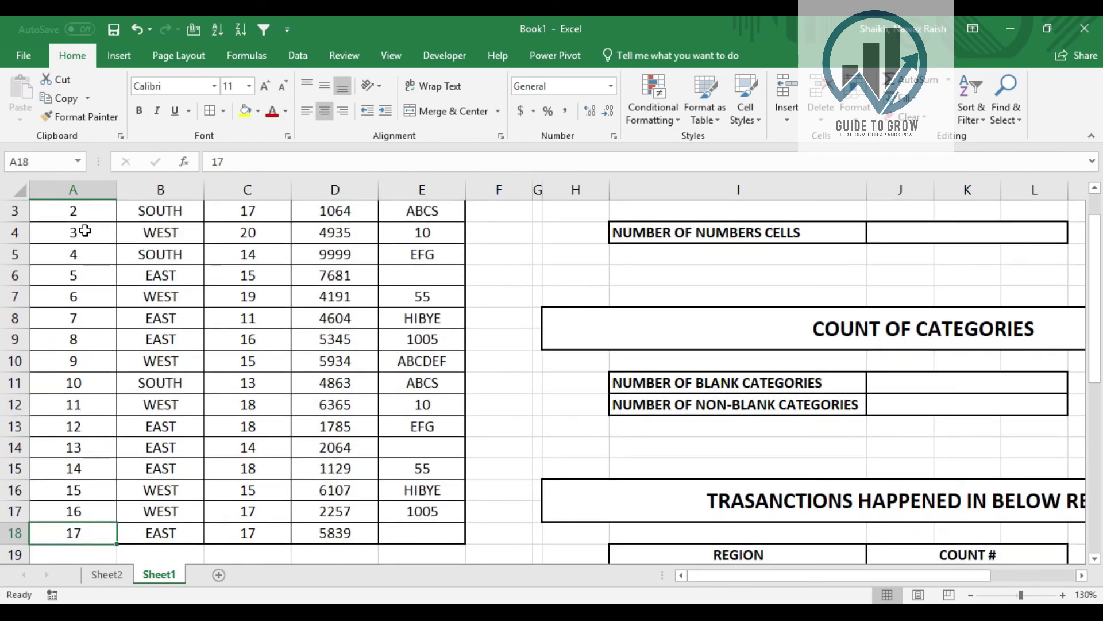
key(ctrl+Up)
key(Right)
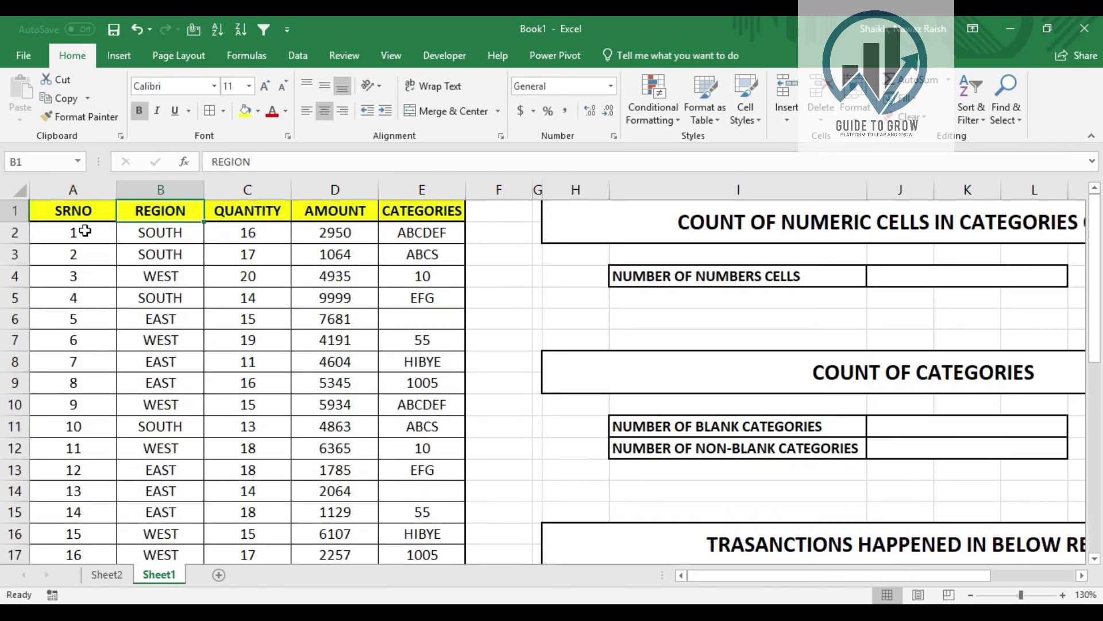
key(Down)
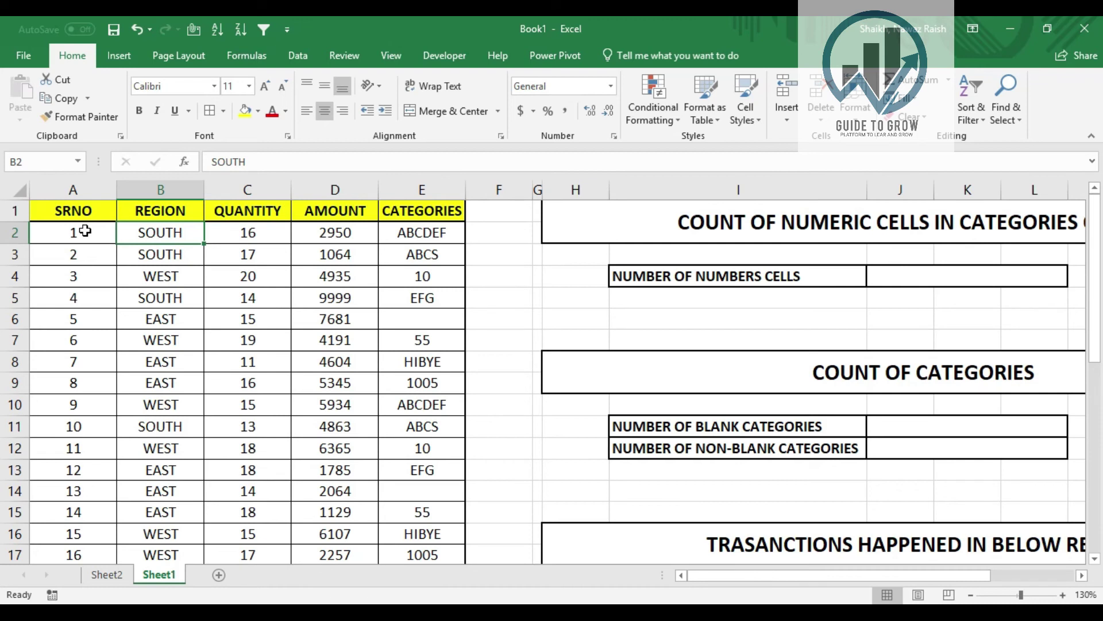
key(Up)
key(Right)
key(Down)
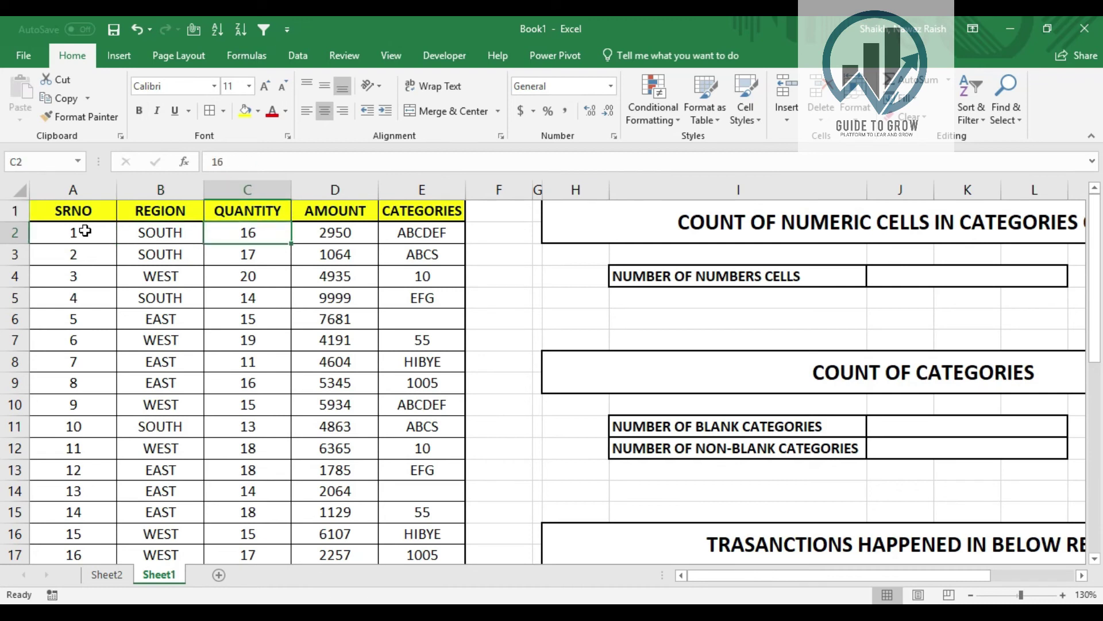
key(Up)
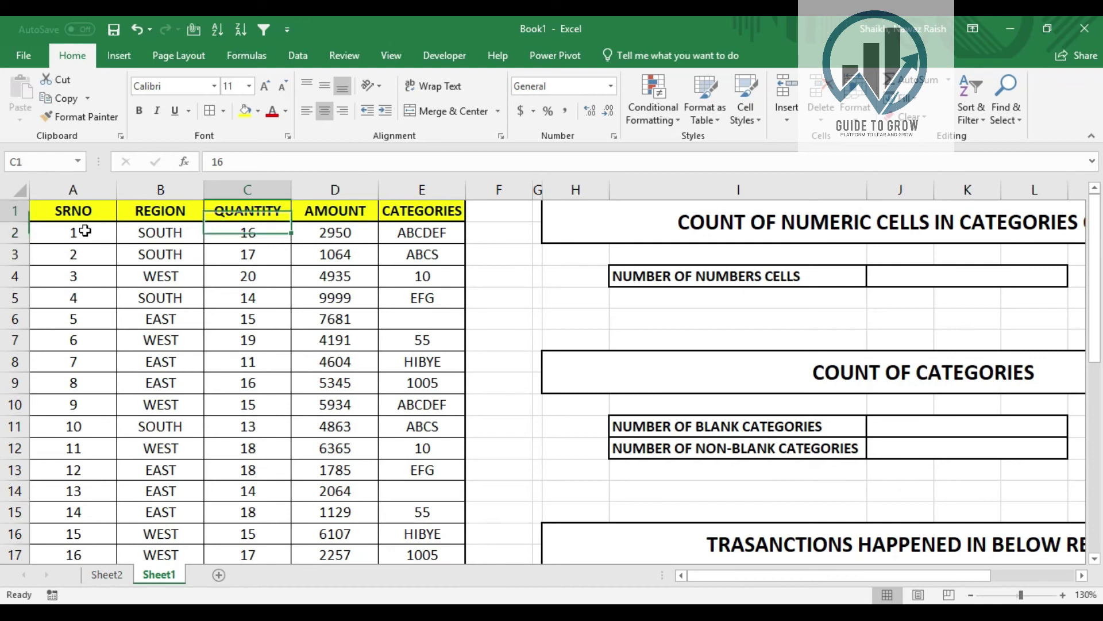
key(Right)
key(Down)
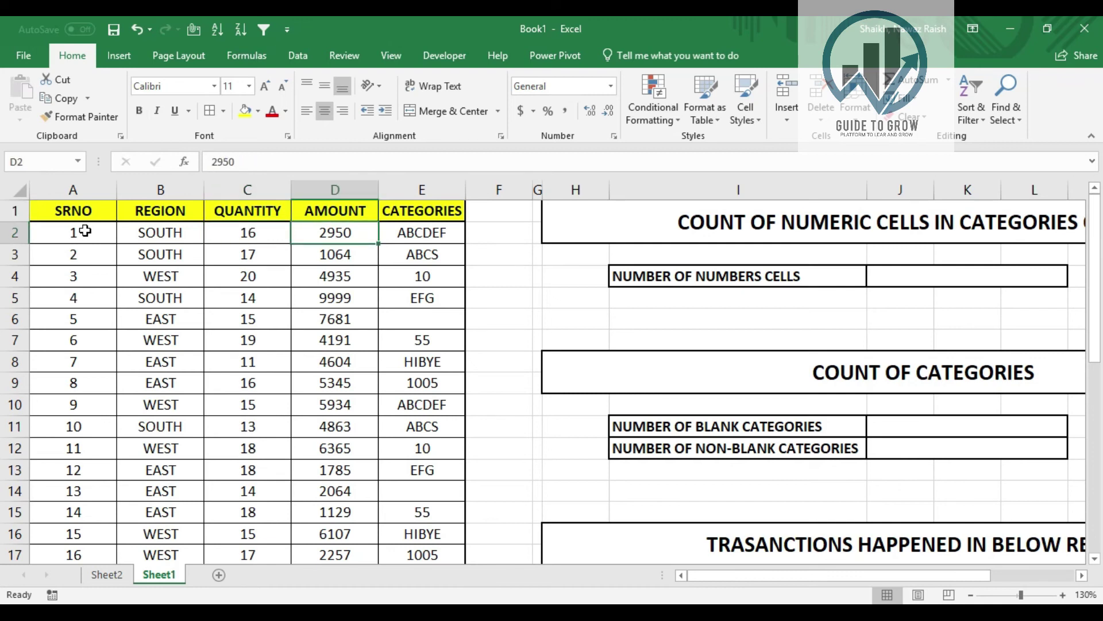
key(Right)
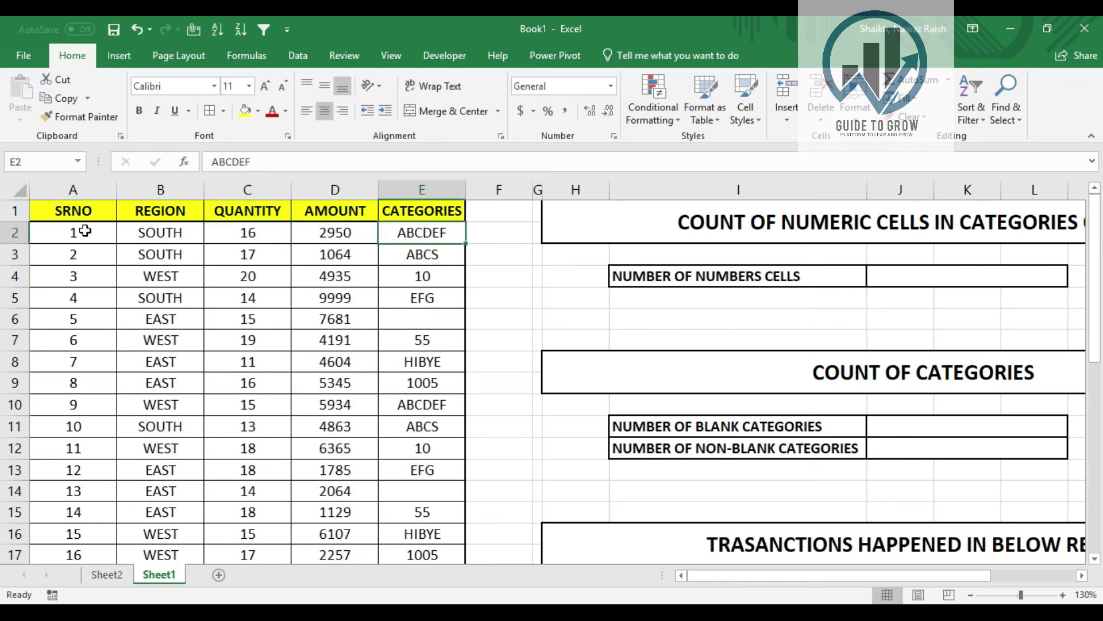
key(Down)
key(Up)
key(Down)
key(Down)
key(Down)
key(Down)
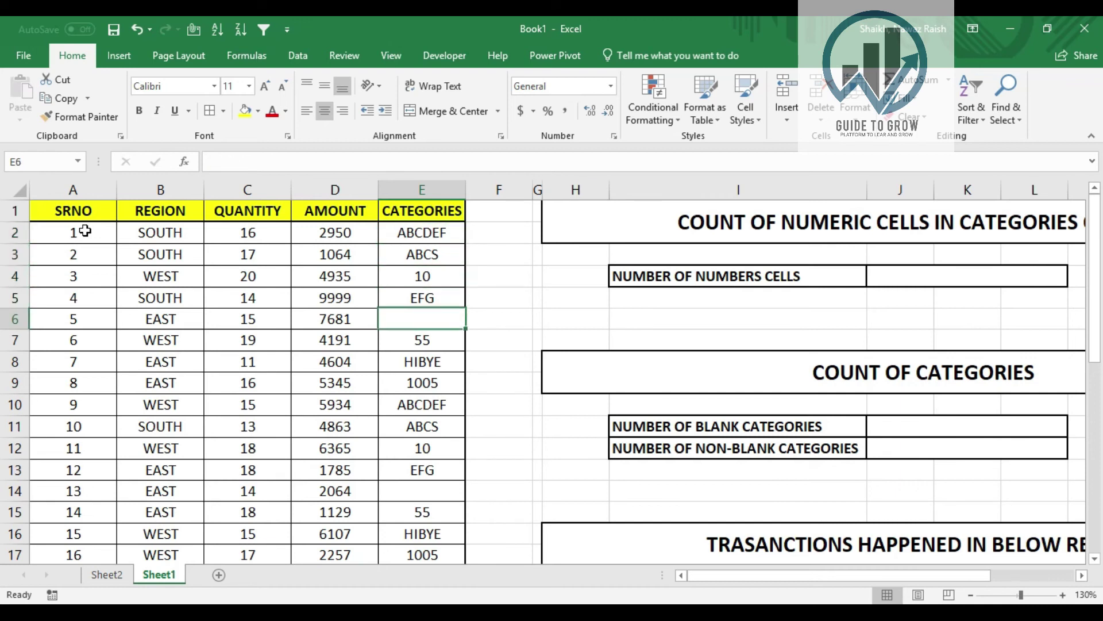
key(Up)
key(Up)
key(Up)
key(Up)
key(Up)
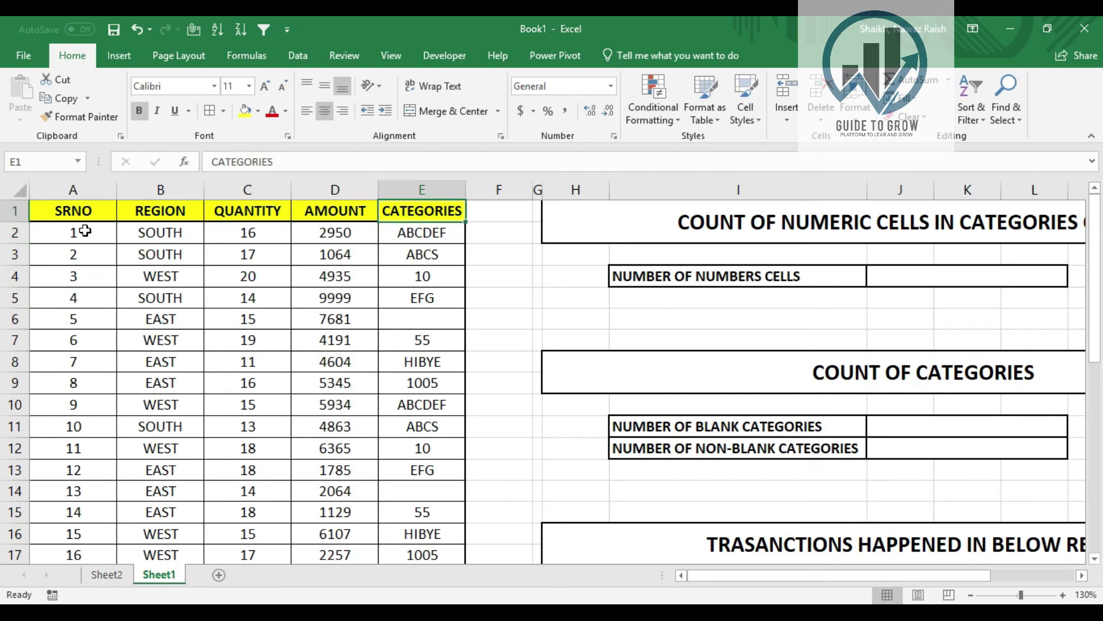
key(Right)
key(Right)
key(Right)
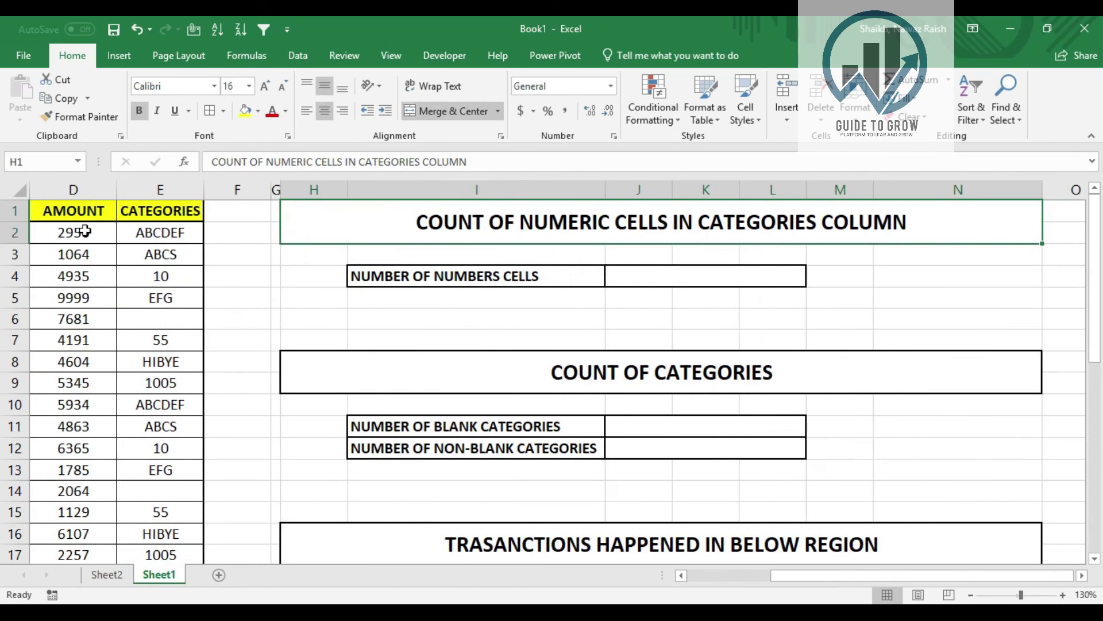
ctrl+scroll(359, 244, down, 1)
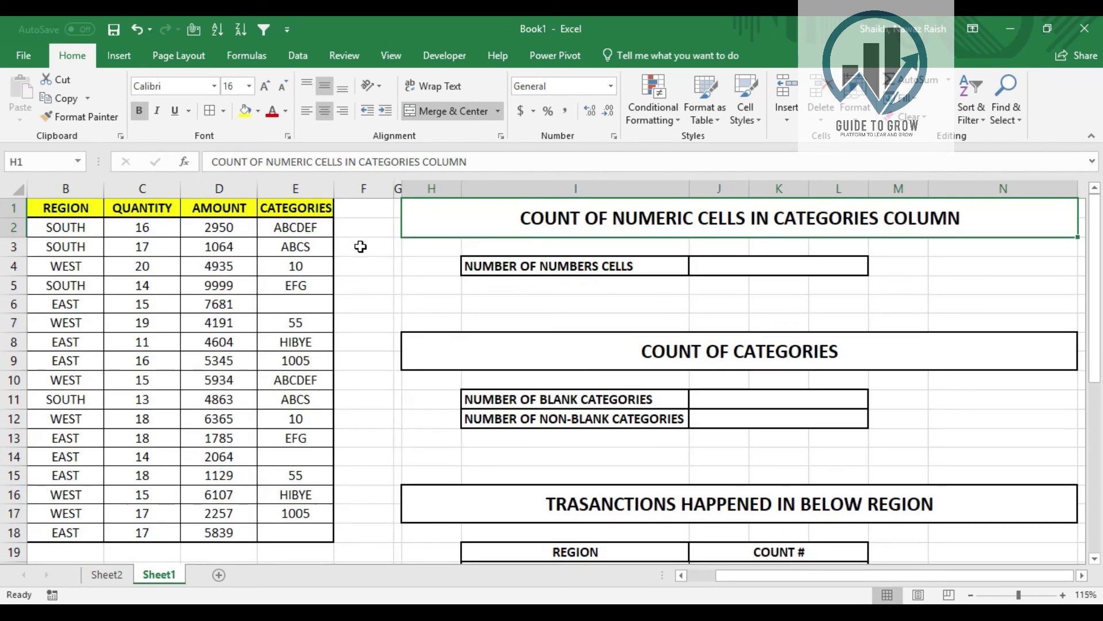
click(811, 579)
drag(295, 229, 292, 534)
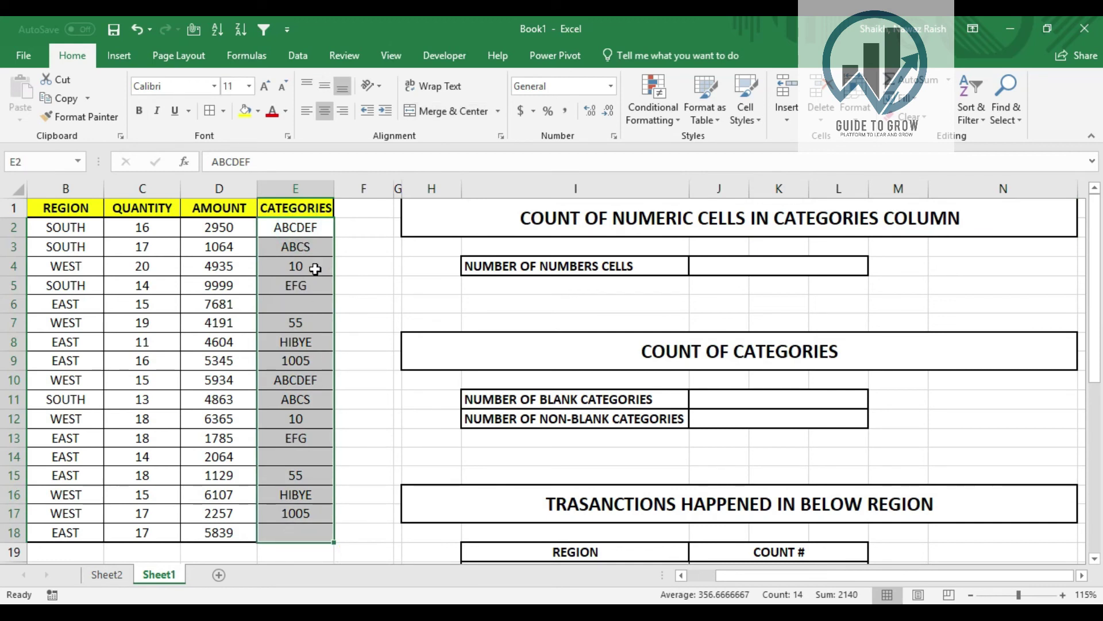
click(766, 273)
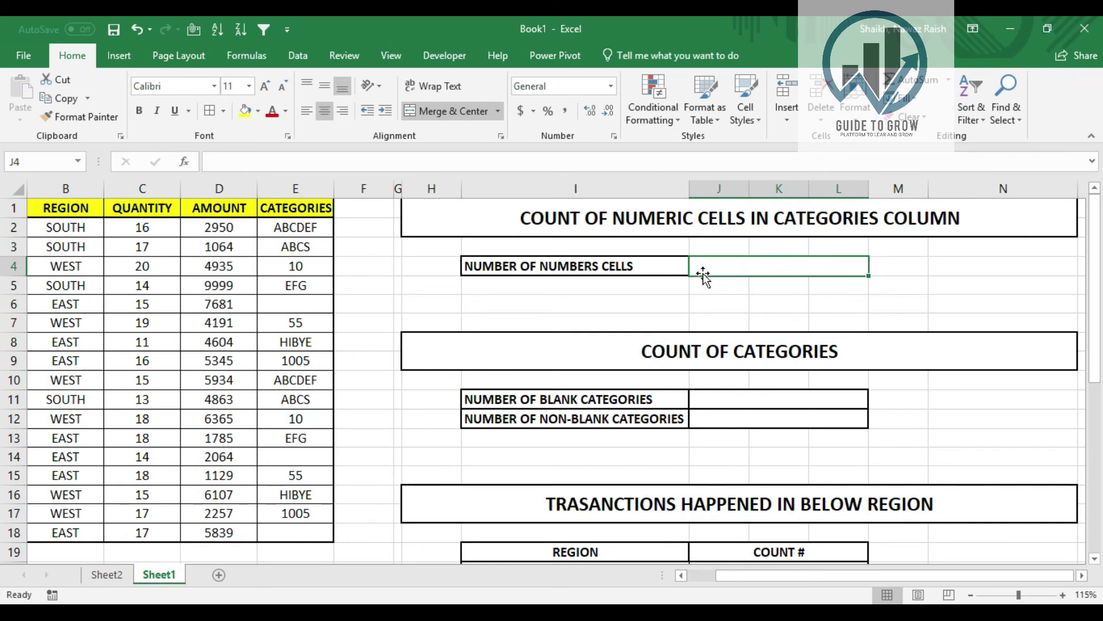
Step: Enter =COUNT(E2:E18) in J4 to count the numeric Categories cells, giving 6
text(=)
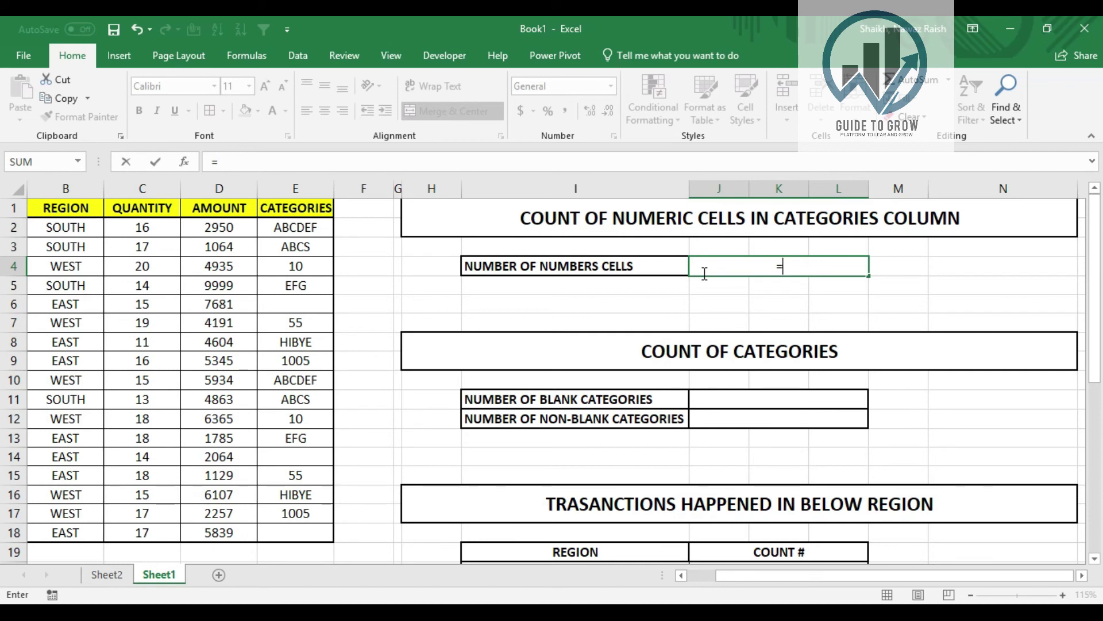
text(COUN)
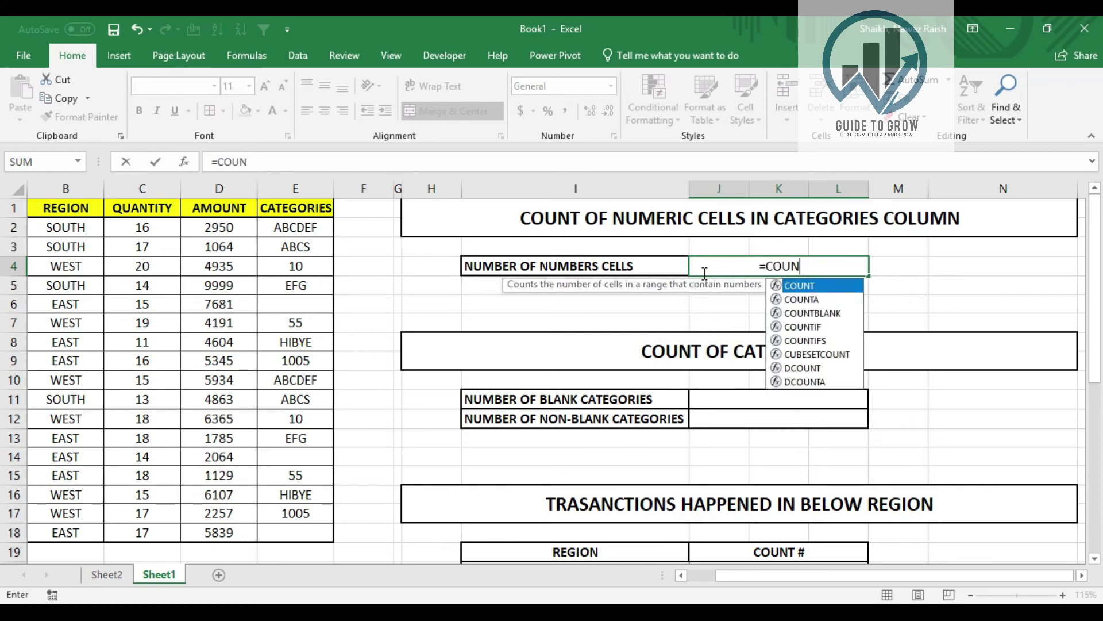
text(T)
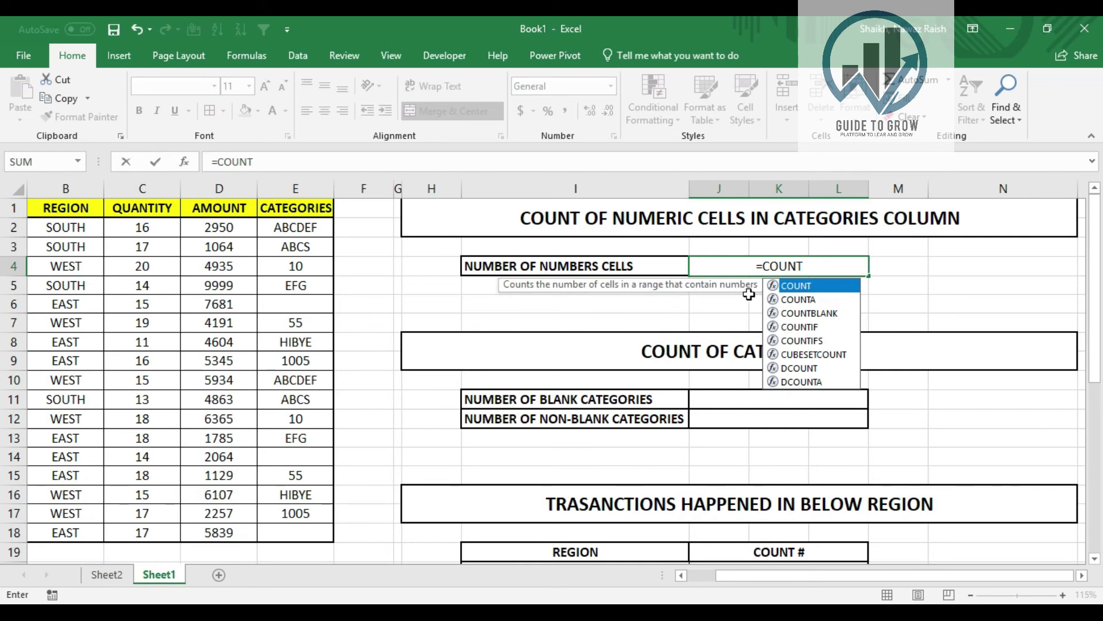
double_click(787, 286)
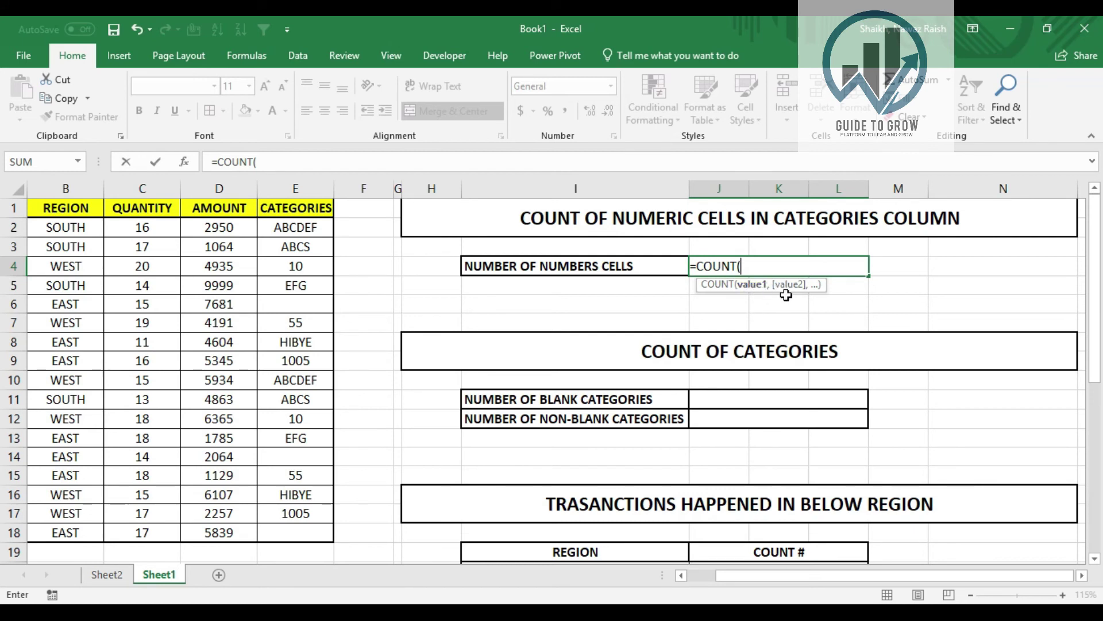
click(318, 225)
key(shift+Down)
key(shift+Down)
key(shift+Down)
key(shift+Down)
key(shift+Down)
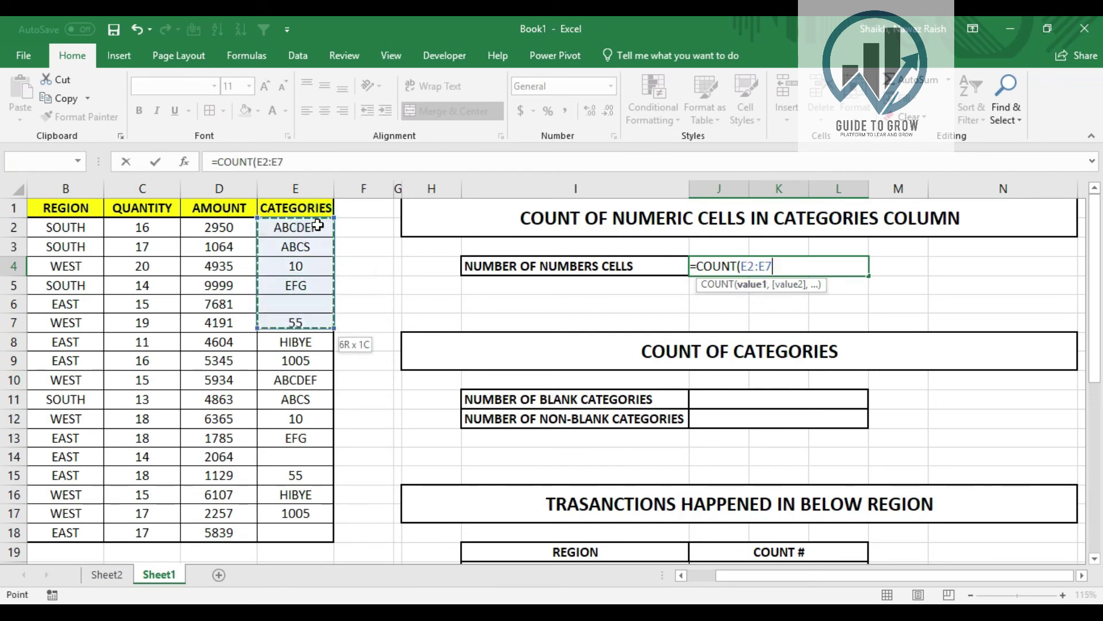
key(shift+Down)
key(shift+Down)
key(shift+Down)
key(shift+Down)
key(shift+Down)
key(shift+Down)
key(shift+Down)
key(shift+Down)
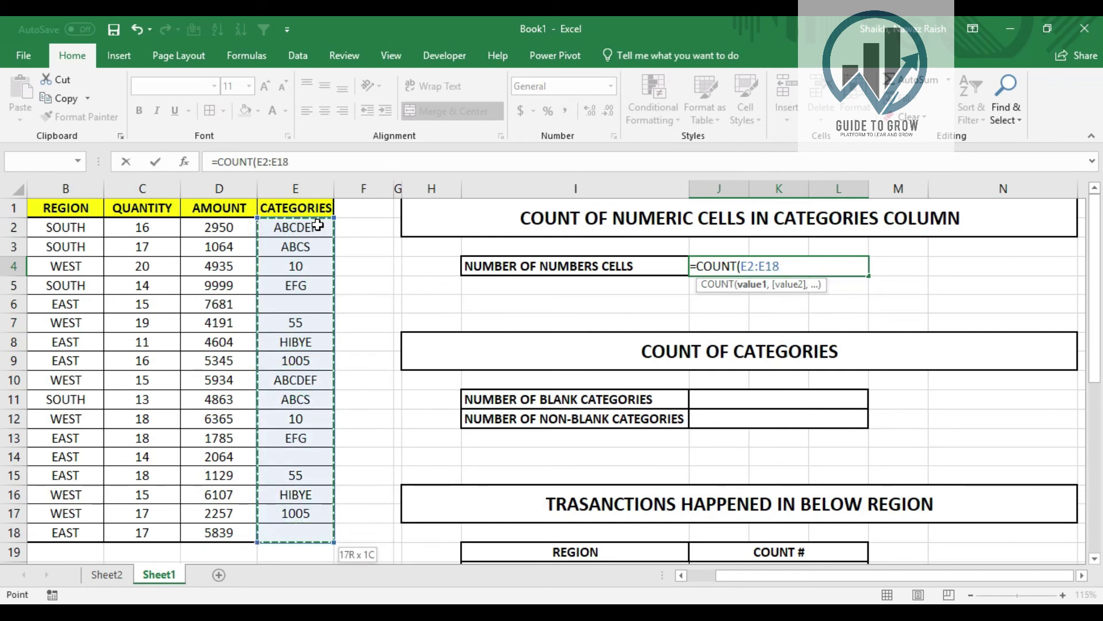
text())
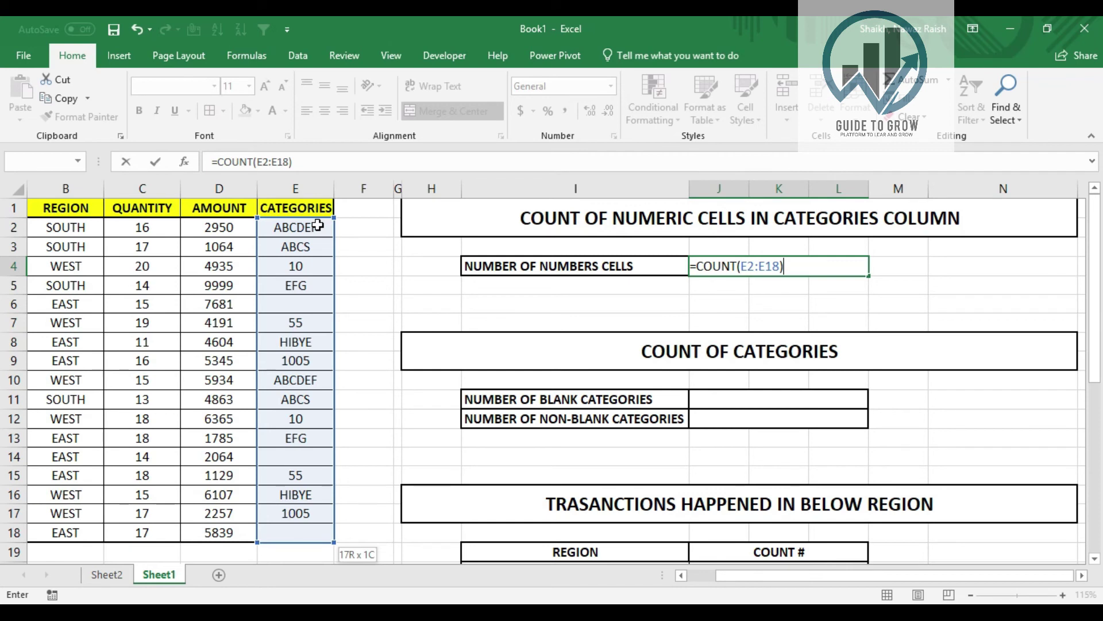
key(Return)
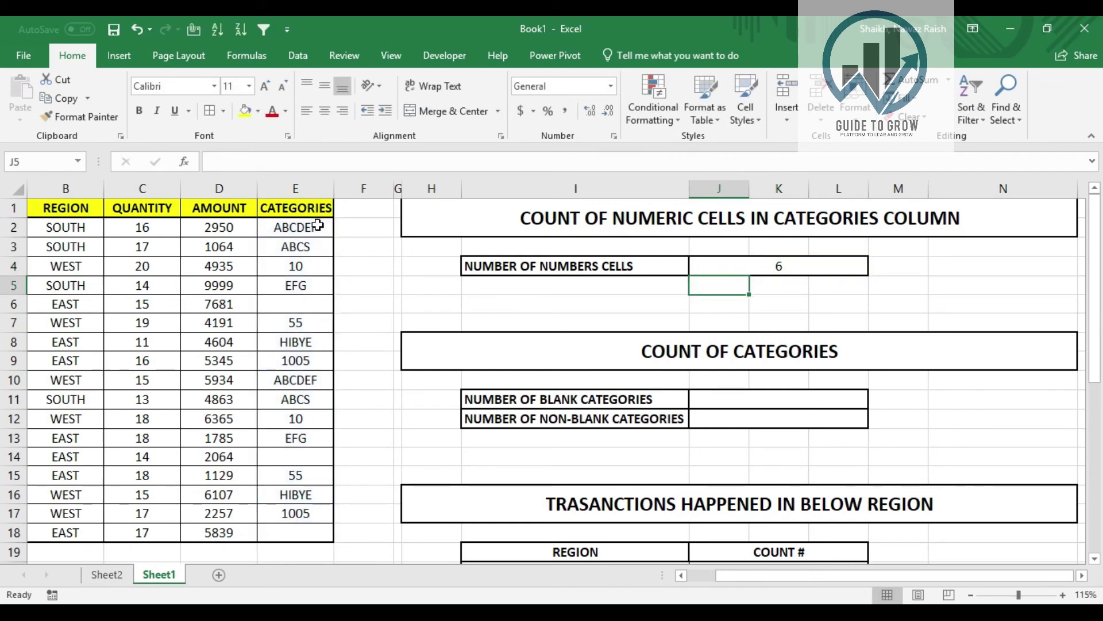
Step: Select the Categories cell holding the numeric value 10
key(Left)
key(Left)
key(Left)
key(Left)
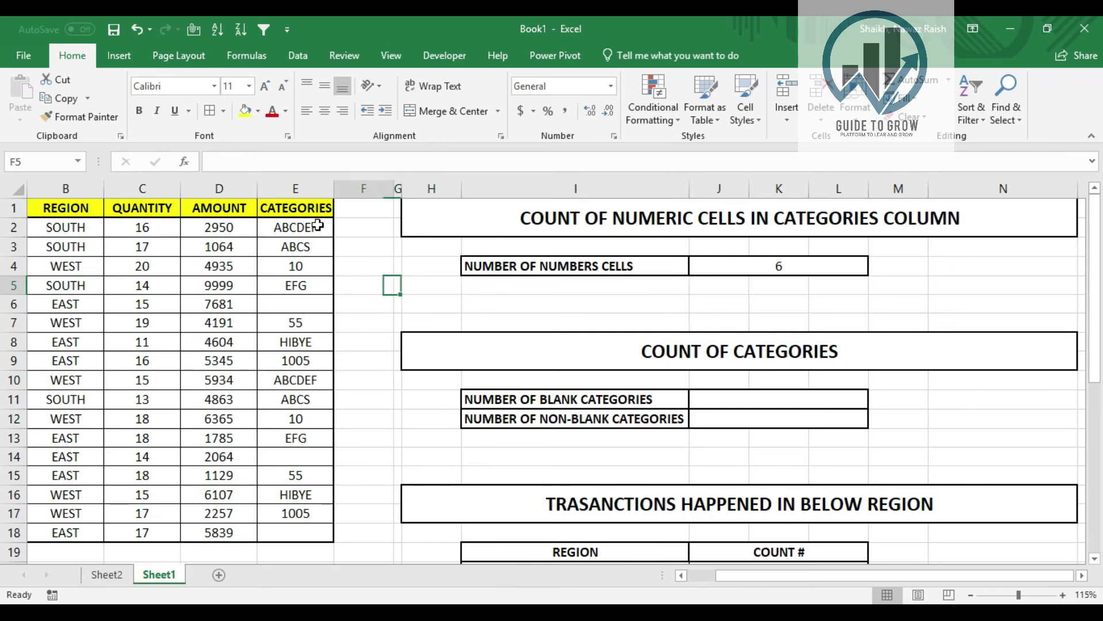
key(Left)
key(Up)
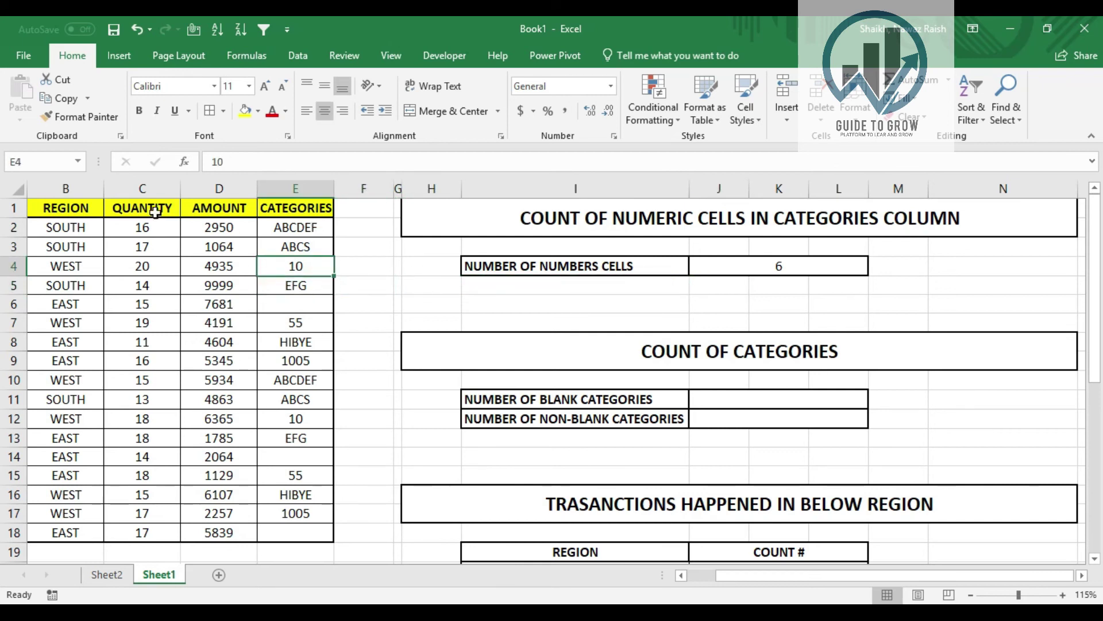
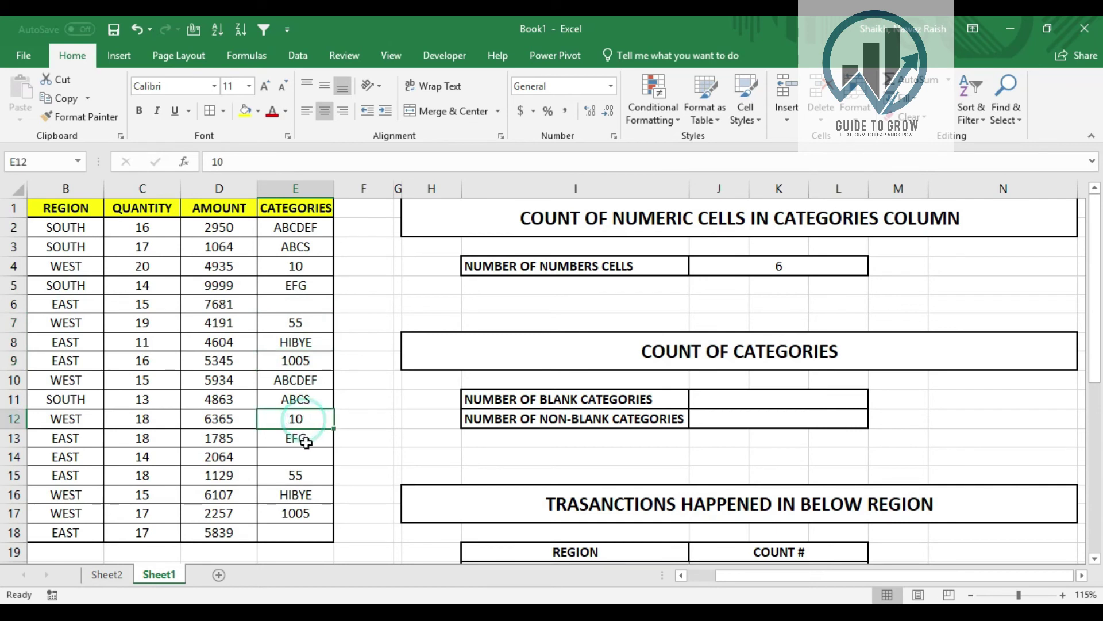
Step: Review the CATEGORIES entries in E2:E18 and the blank and non-blank count labels
click(297, 475)
click(314, 516)
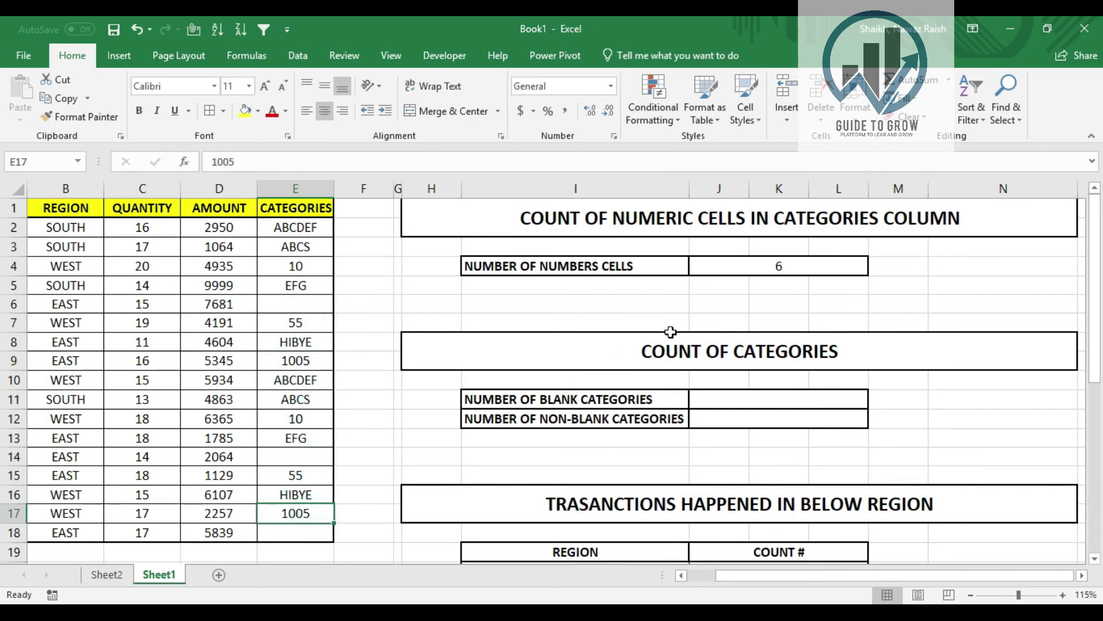
scroll(705, 402, down, 1)
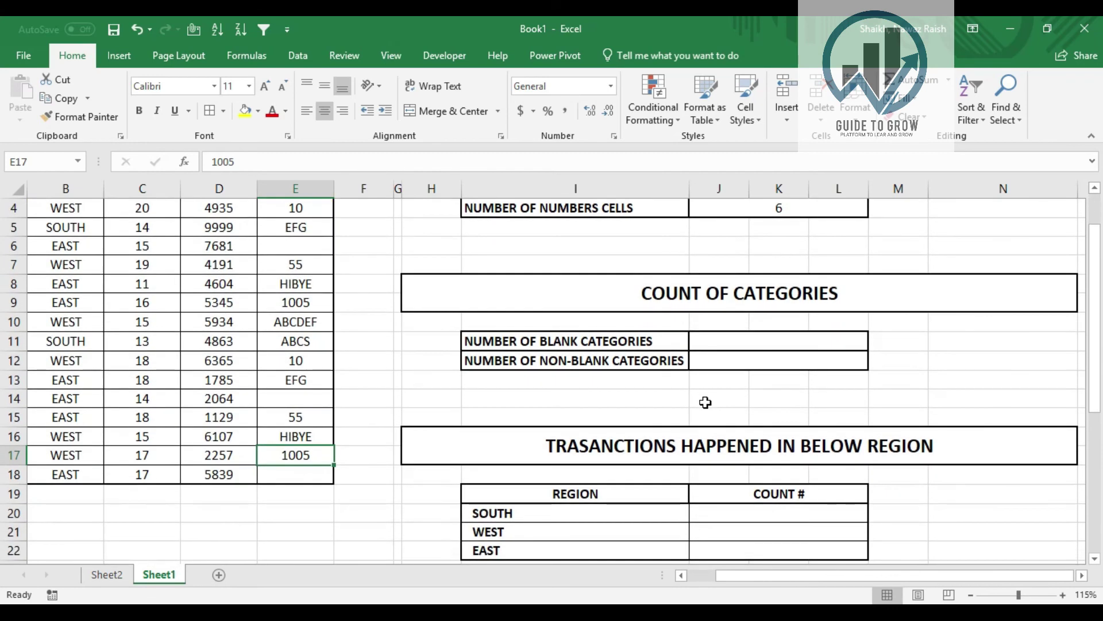
scroll(705, 402, up, 1)
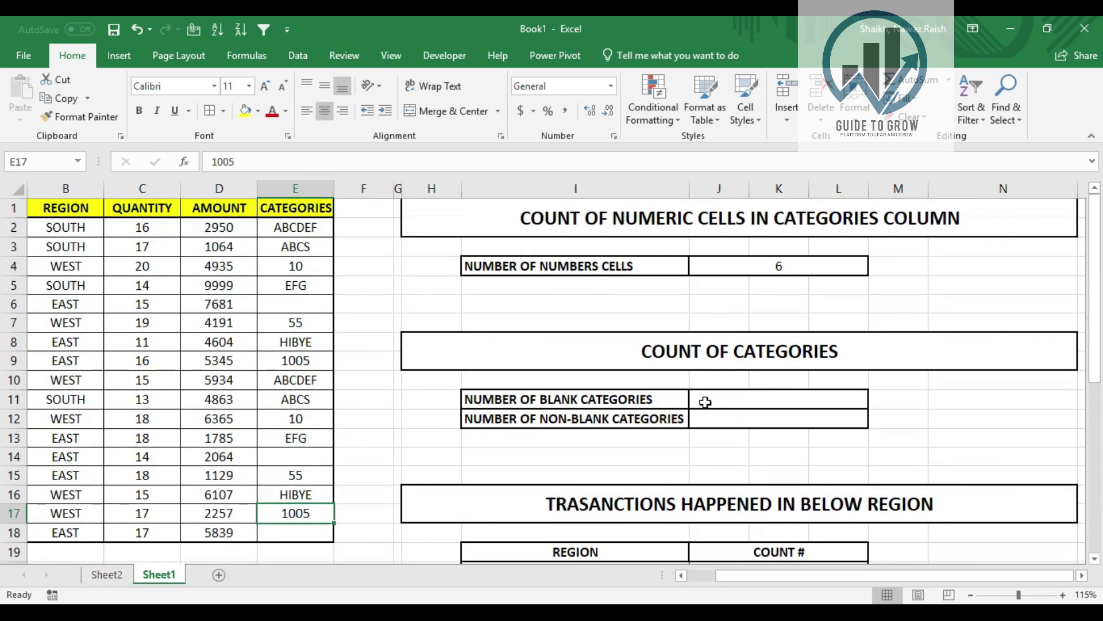
click(700, 353)
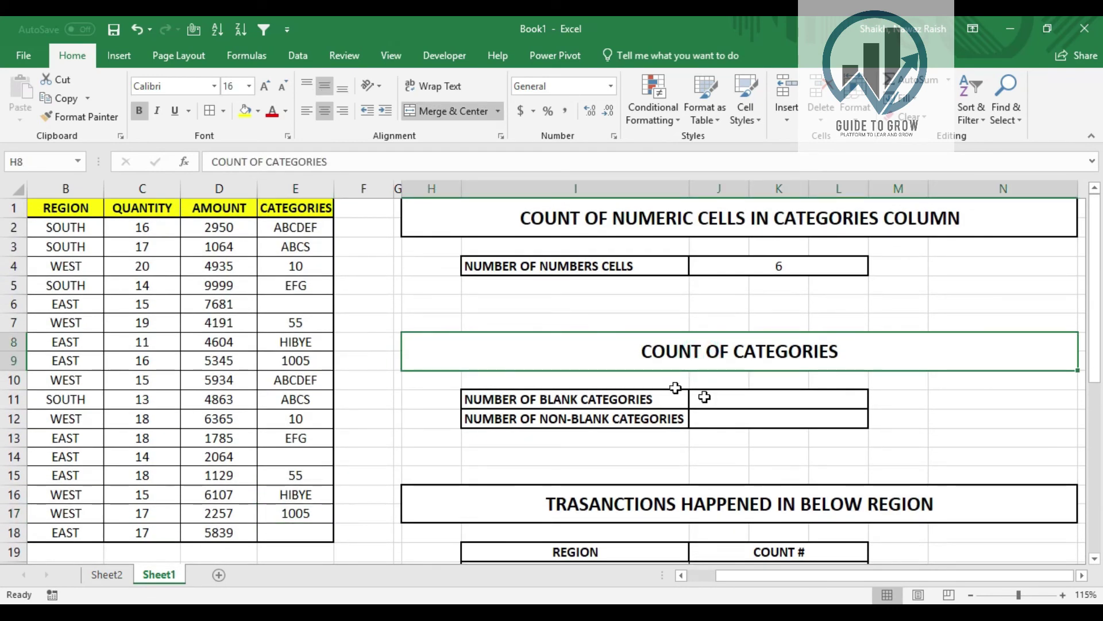
drag(313, 227, 325, 521)
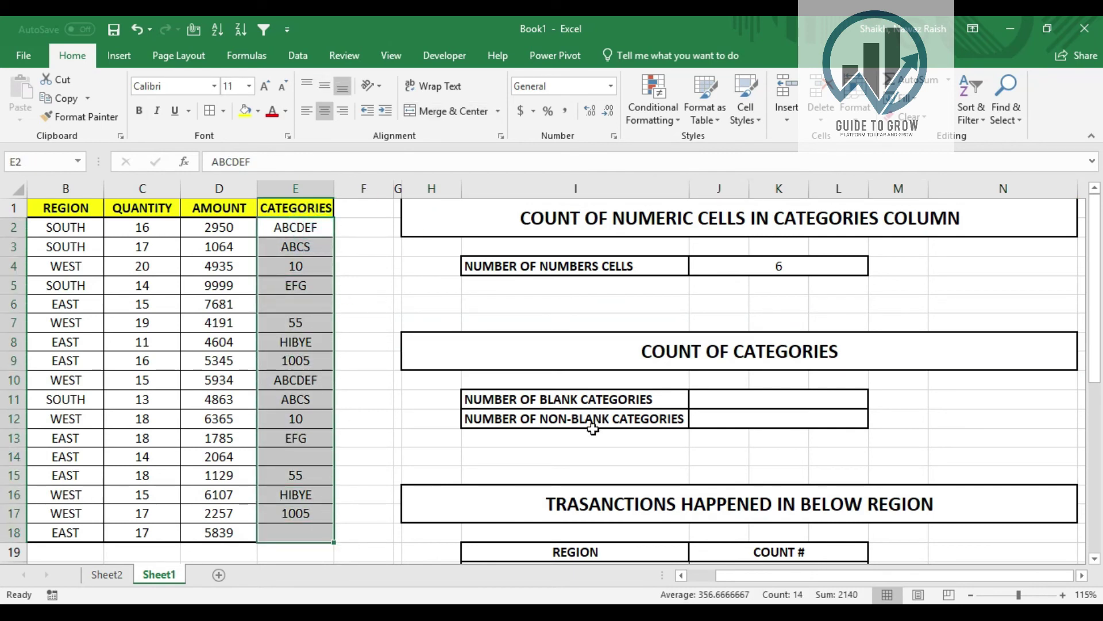
click(518, 413)
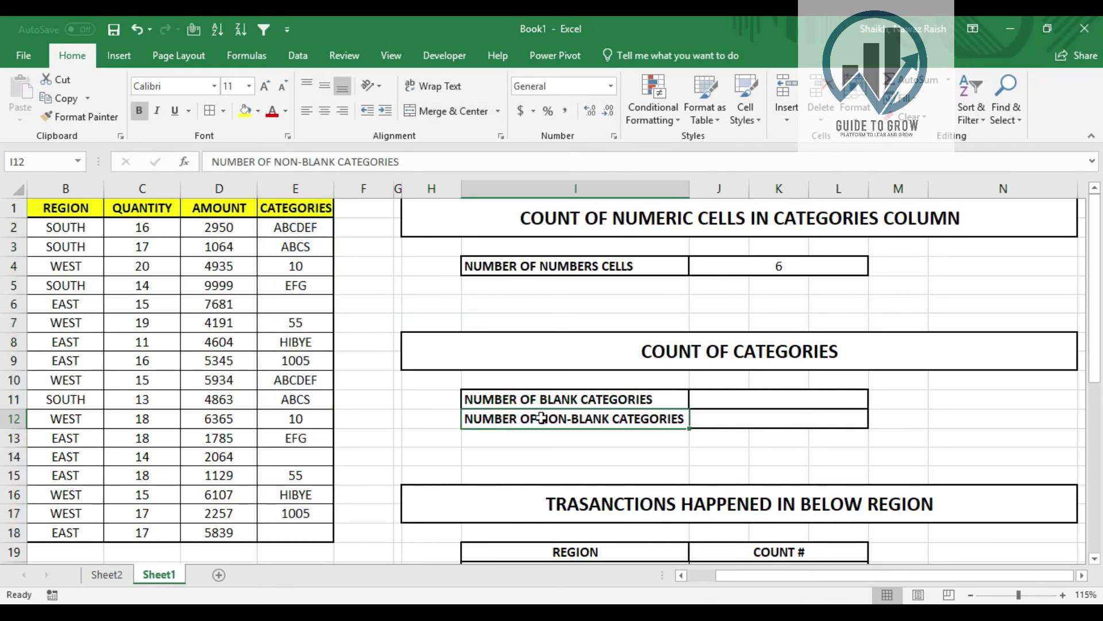
click(494, 399)
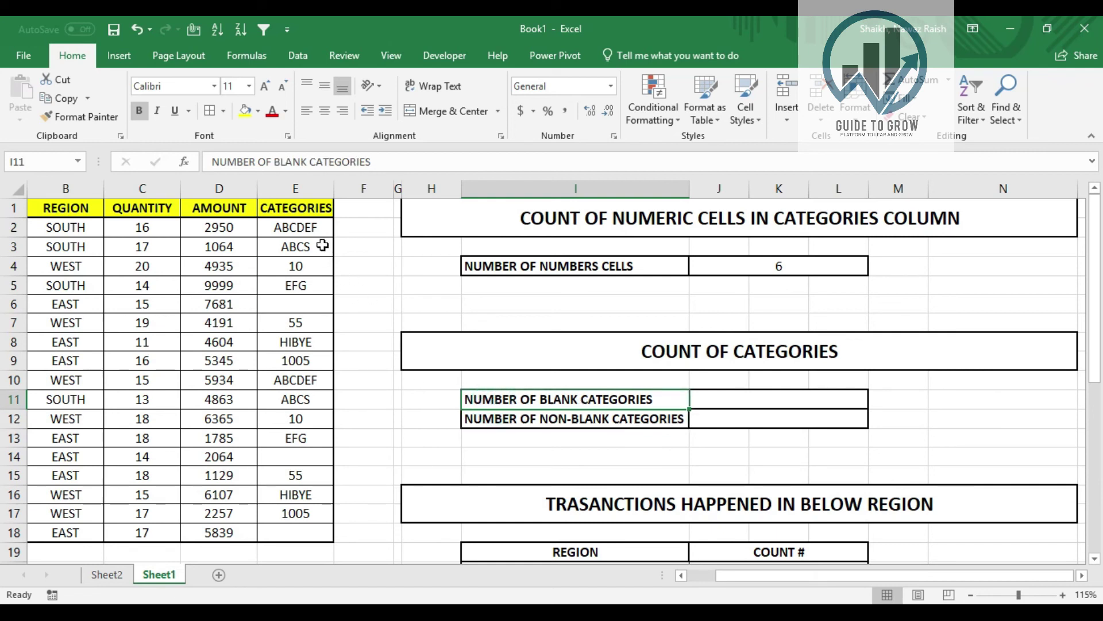
click(316, 229)
drag(307, 279, 296, 532)
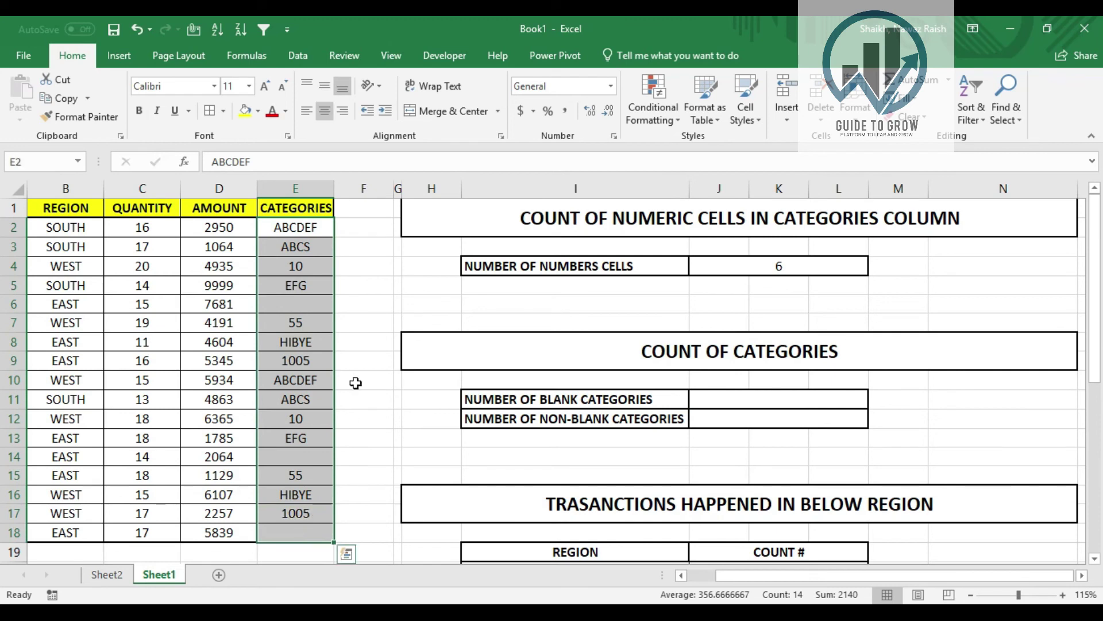
Step: Enter =COUNTBLANK(E2:E18) in J11 to count 3 blank categories
click(748, 402)
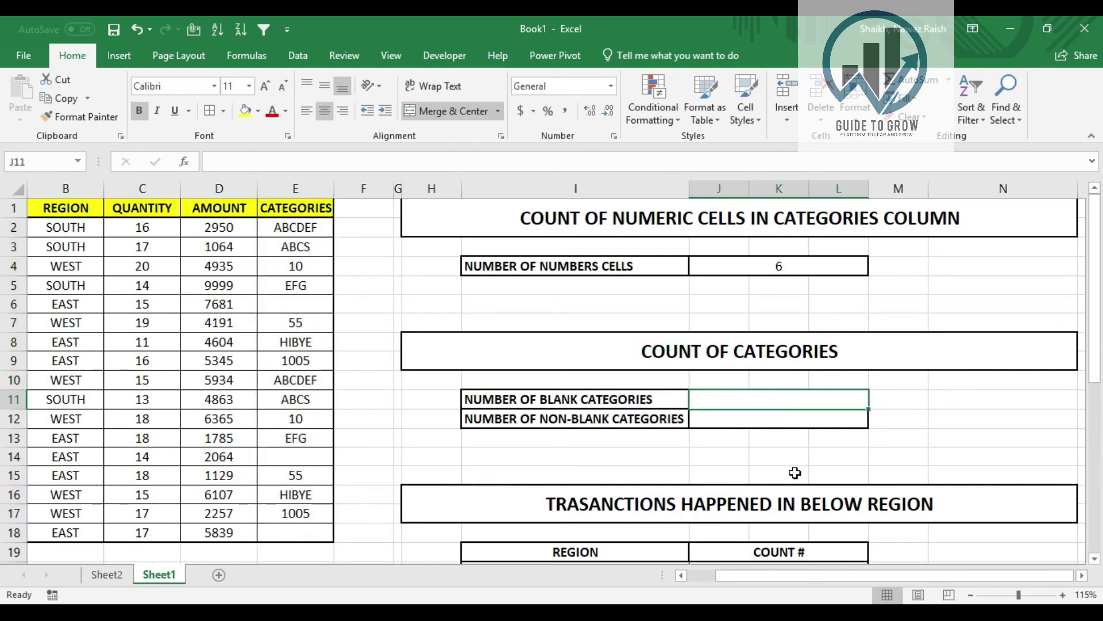
text(=CO)
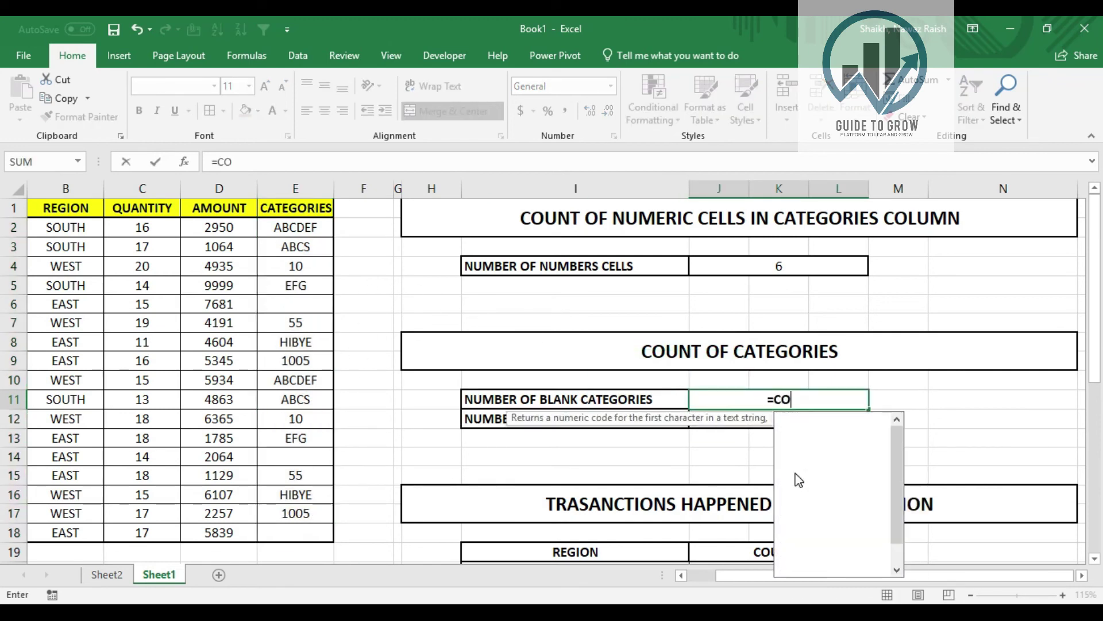
text(UNT)
key(Down)
key(Down)
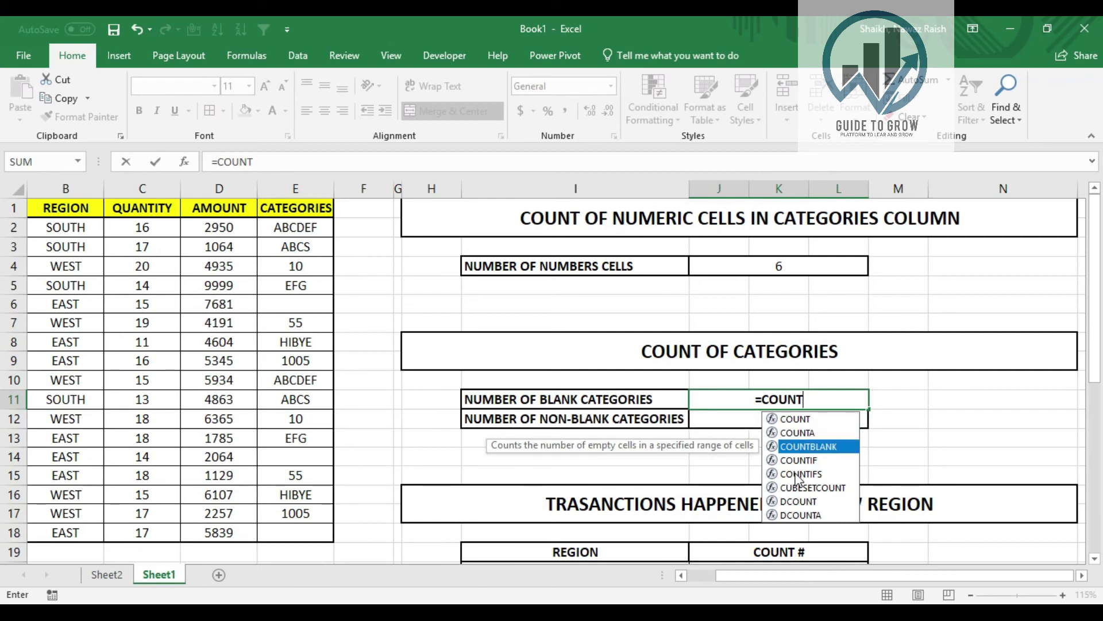
key(Tab)
key(Left)
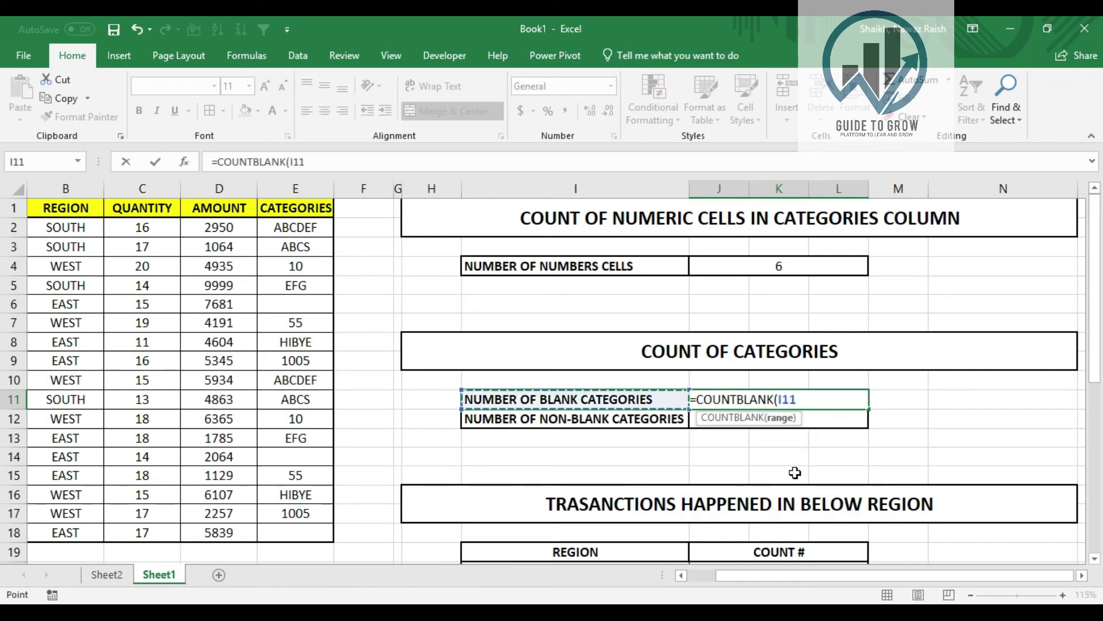
key(Left)
key(Left)
key(Left)
key(Left)
key(Up)
key(Up)
key(Up)
key(Up)
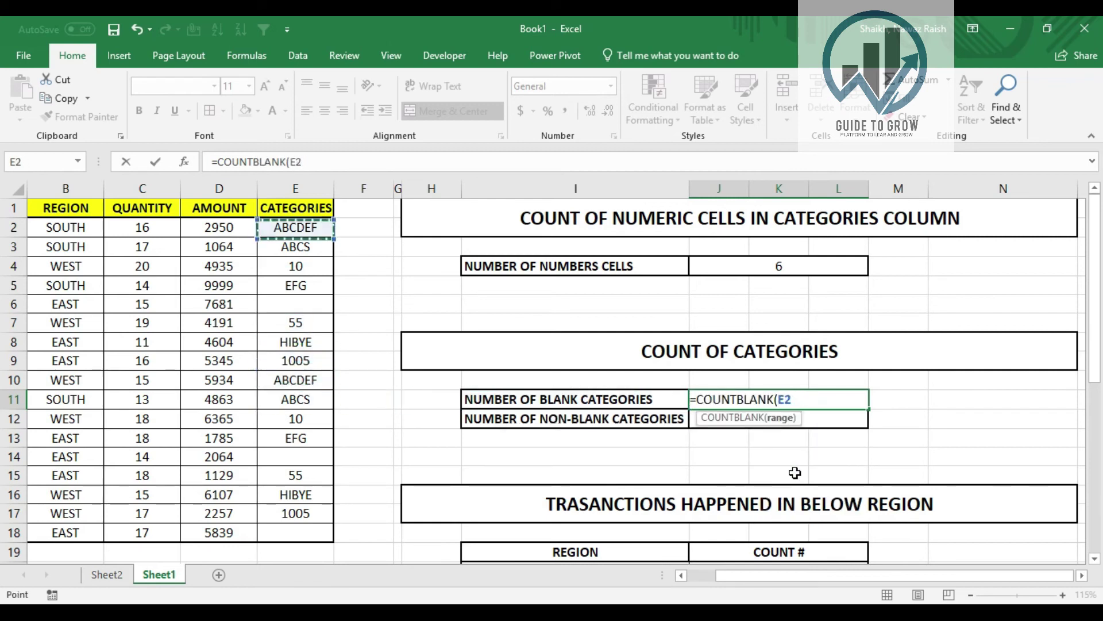
key(shift+Down)
key(shift+Down)
key(shift+Down)
key(shift+Down)
key(shift+Down)
key(shift+Down)
key(shift+Down)
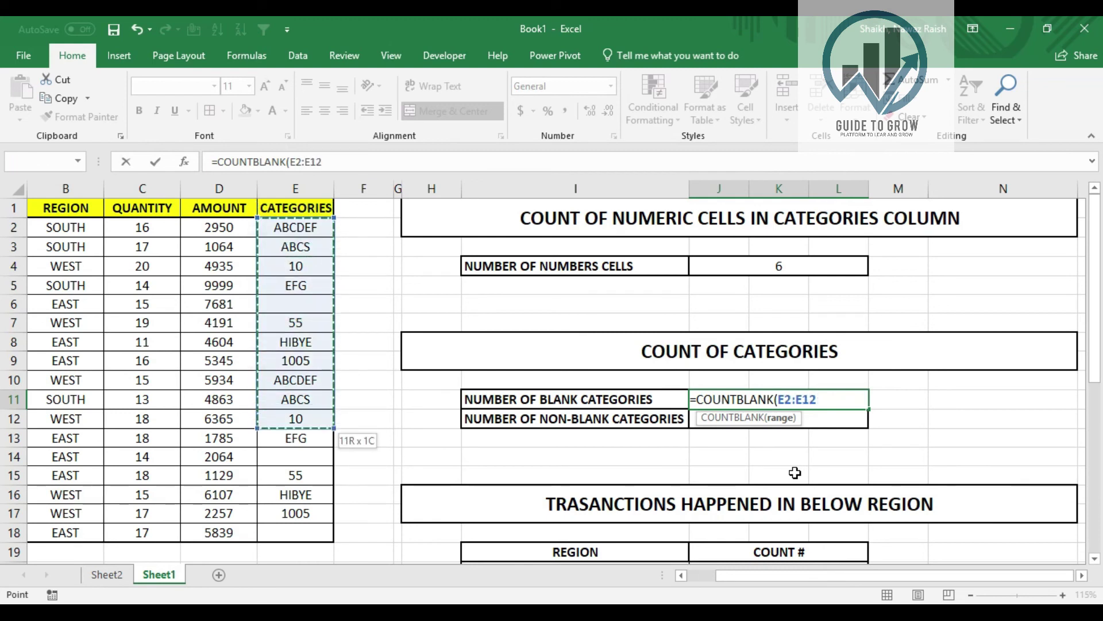
key(shift+Down)
key(shift+Down)
key(shift+Down)
key(shift+Down)
key(shift+Down)
key(shift+Down)
text())
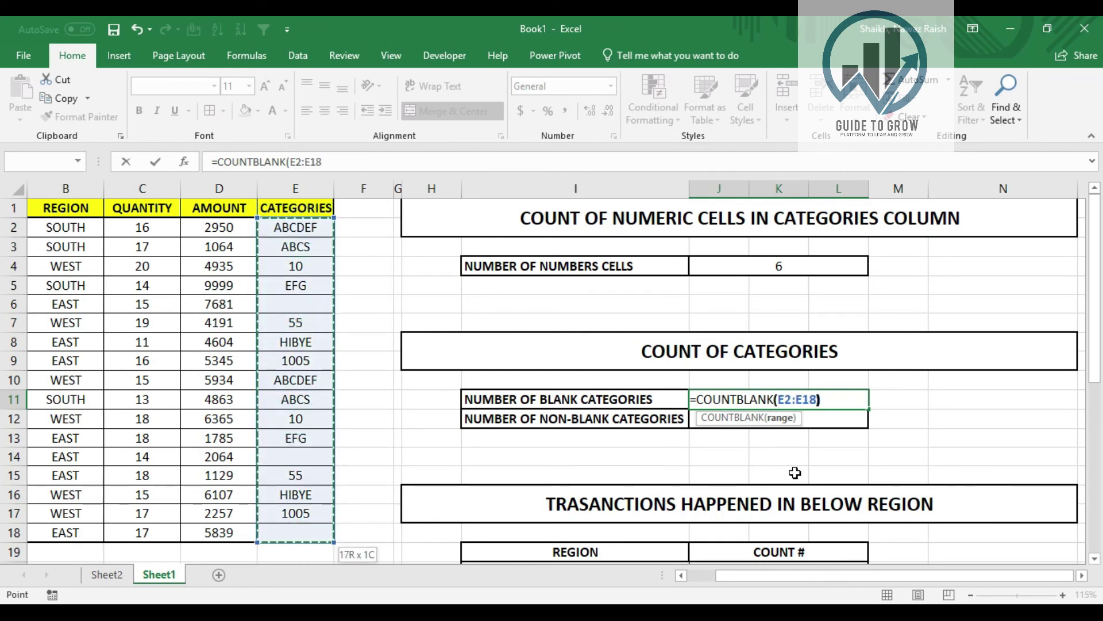
key(Return)
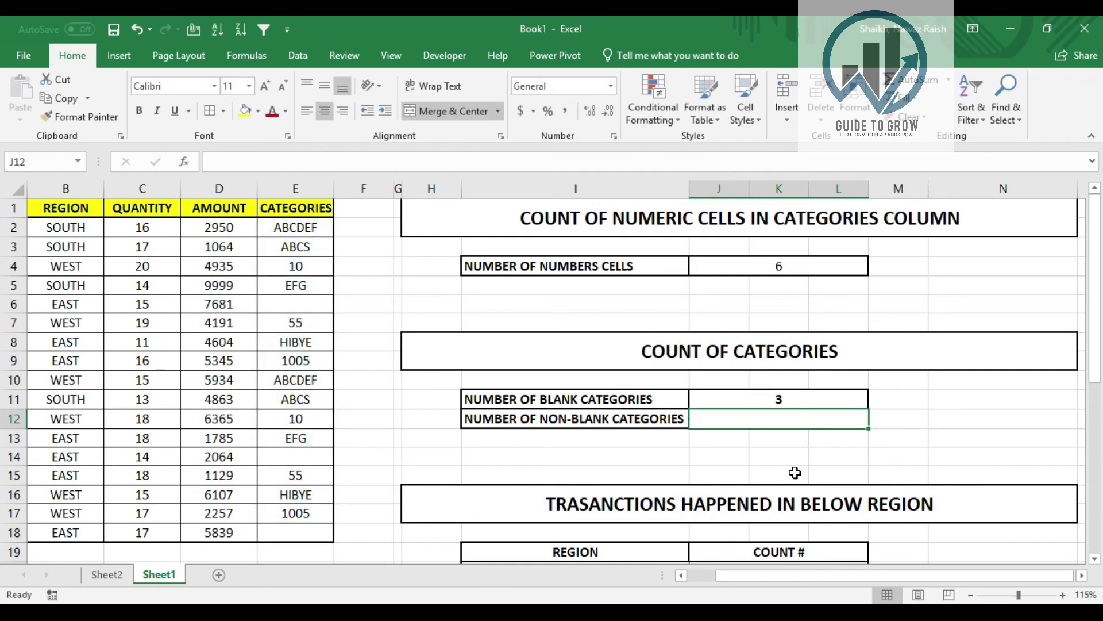
key(Up)
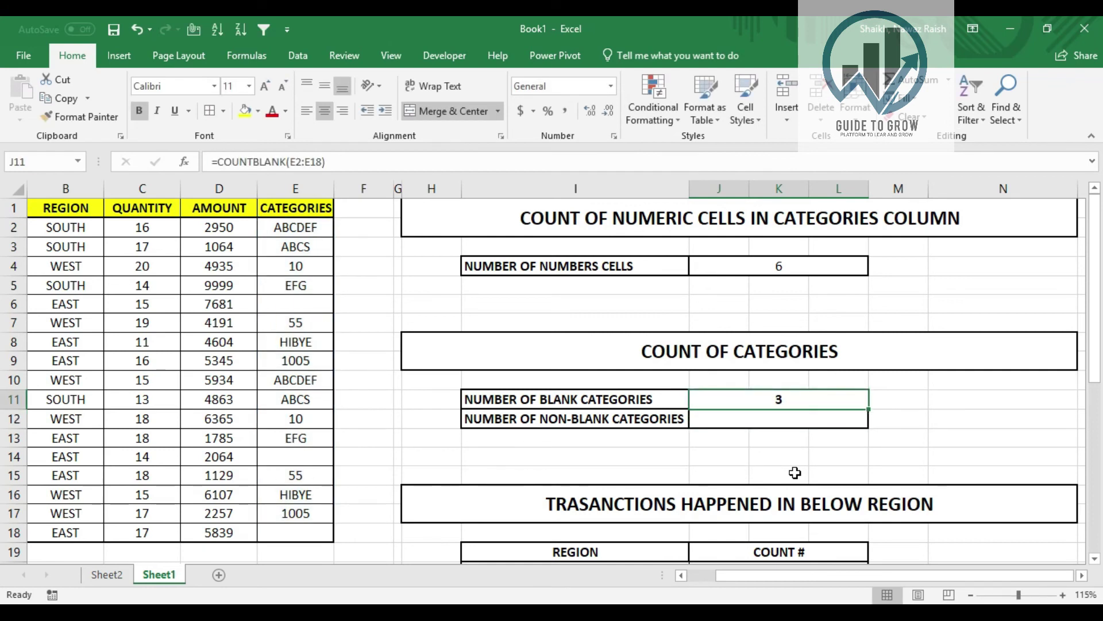
key(Down)
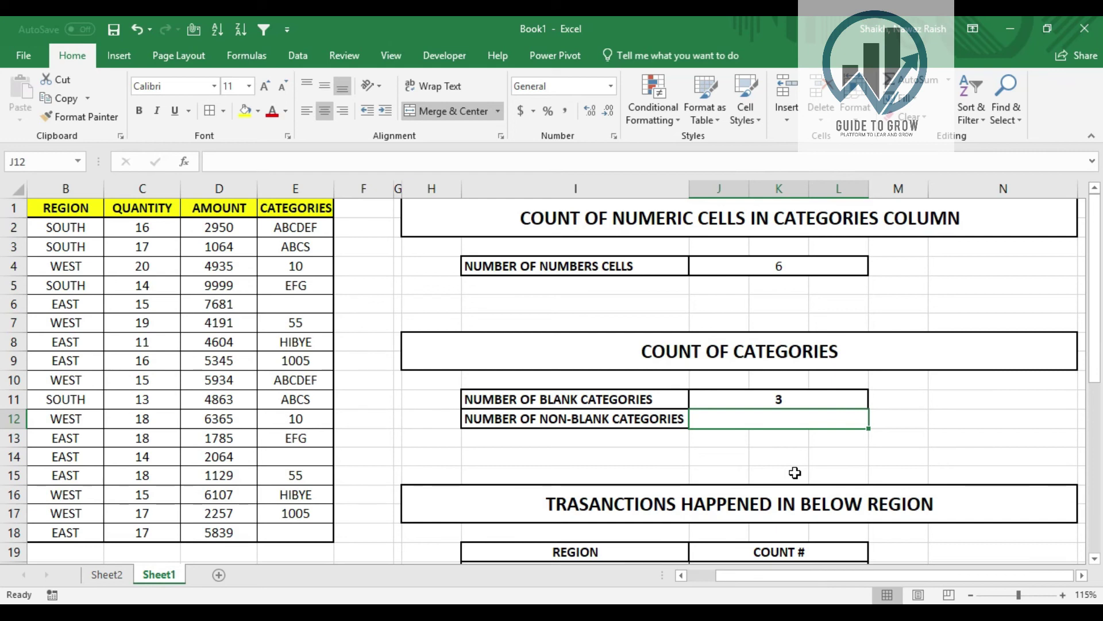
Step: Begin =COUNTA over E2:E18 in J12, which shows #NAME? for now
text(=CO)
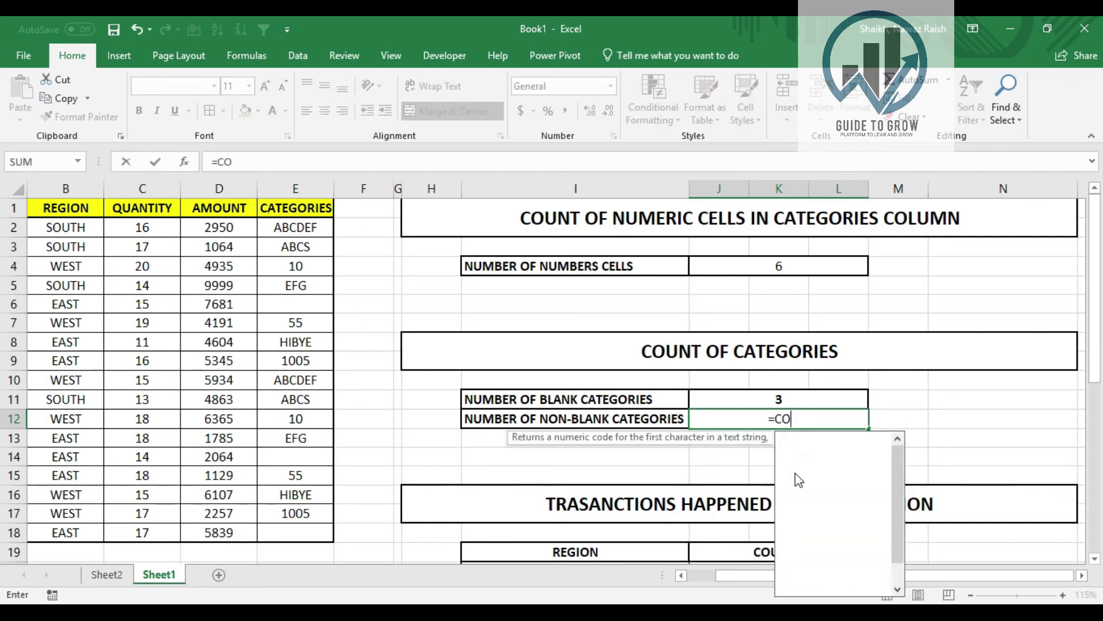
text(UNTA)
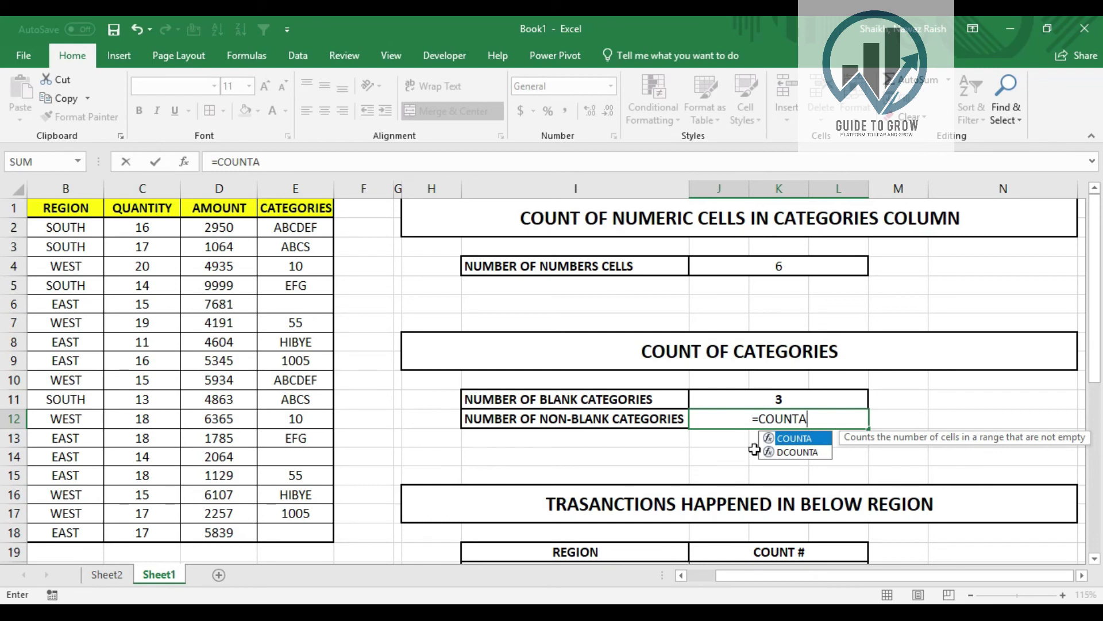
drag(303, 237, 297, 529)
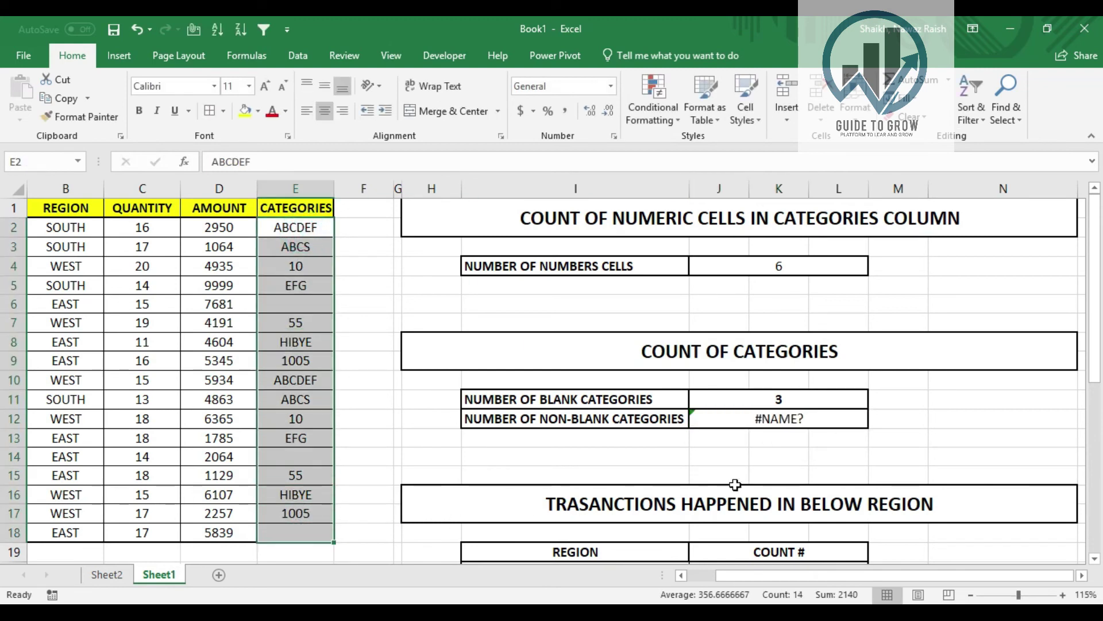
click(790, 417)
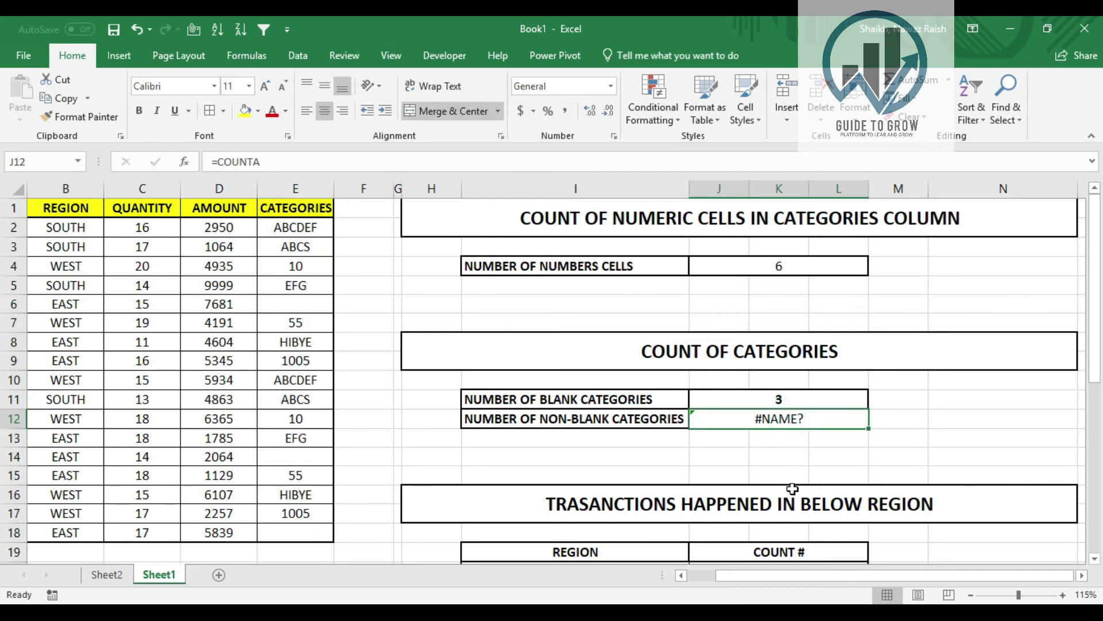
Step: Replace the error in J12 with =COUNTA(E2:E18), giving 14 non-blank categories
key(Delete)
text(=C)
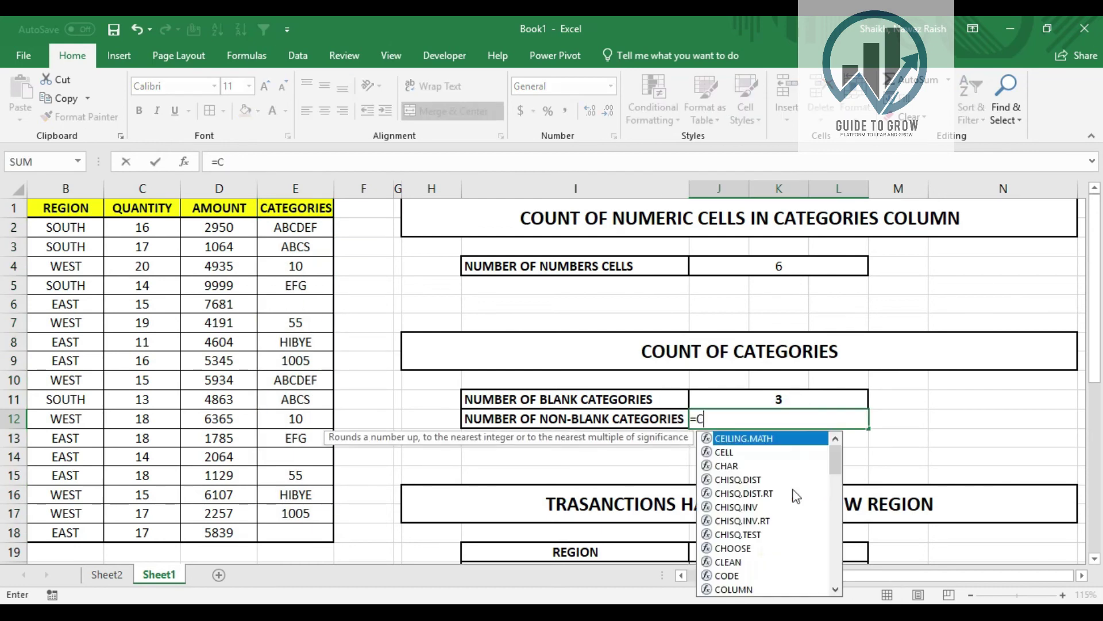
text(OUNTA)
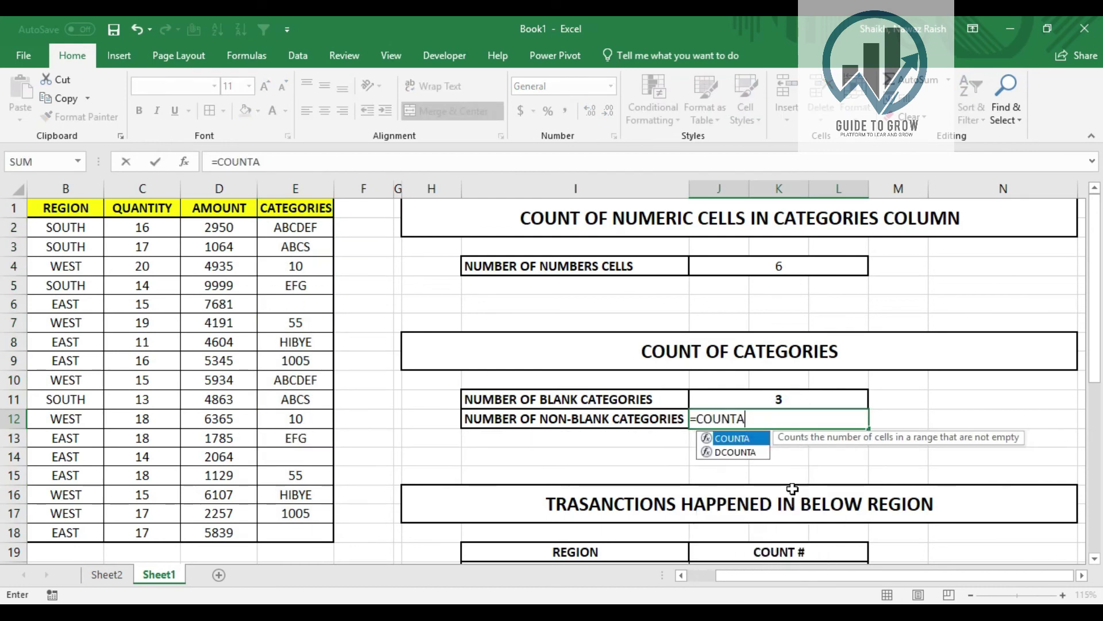
text(()
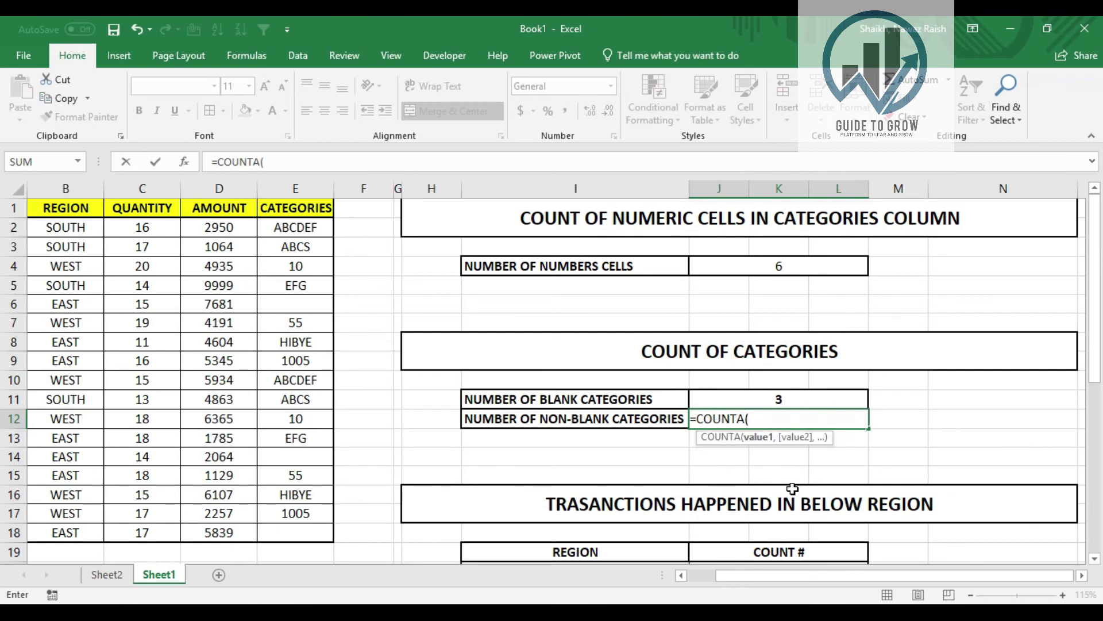
key(Left)
key(Left)
key(Left)
key(Left)
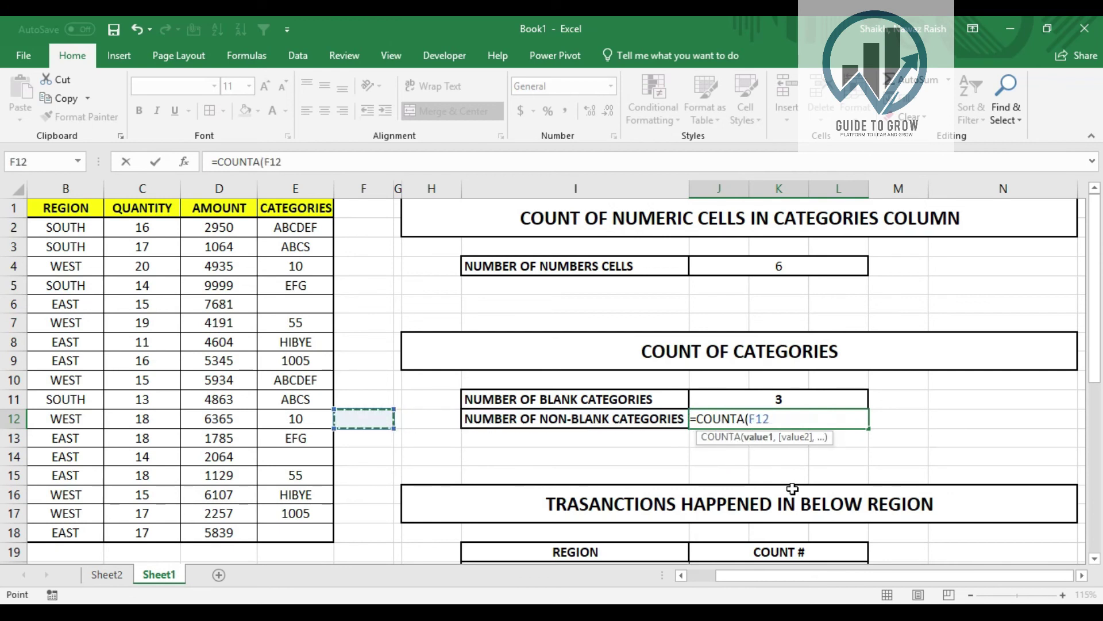
key(Left)
key(Left)
key(ctrl+Up)
key(Right)
key(Down)
key(shift+Down)
key(shift+Down)
key(shift+Down)
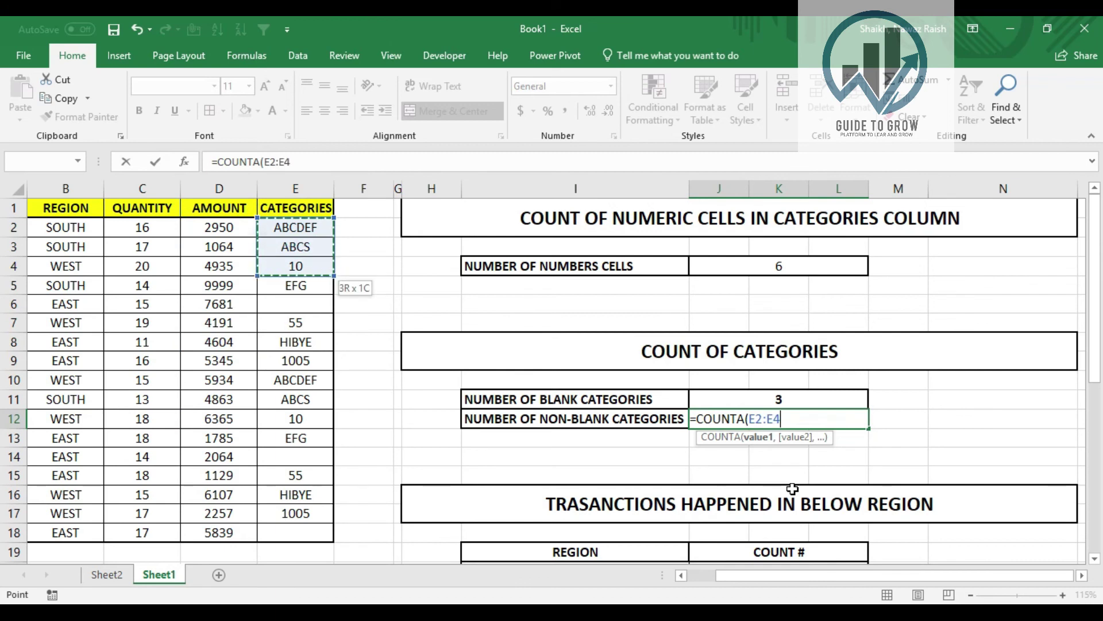
key(shift+Down)
key(shift+Down)
key(shift+Down)
key(shift+Down)
key(shift+Down)
key(shift+Down)
key(shift+Down)
key(shift+Down)
key(shift+Down)
key(shift+Down)
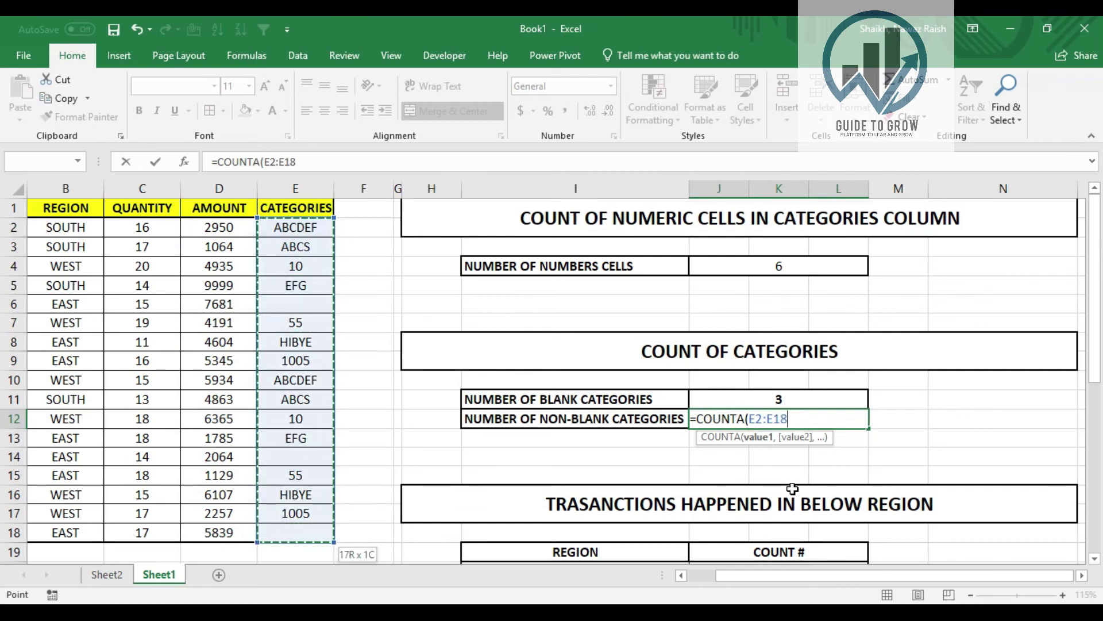
text())
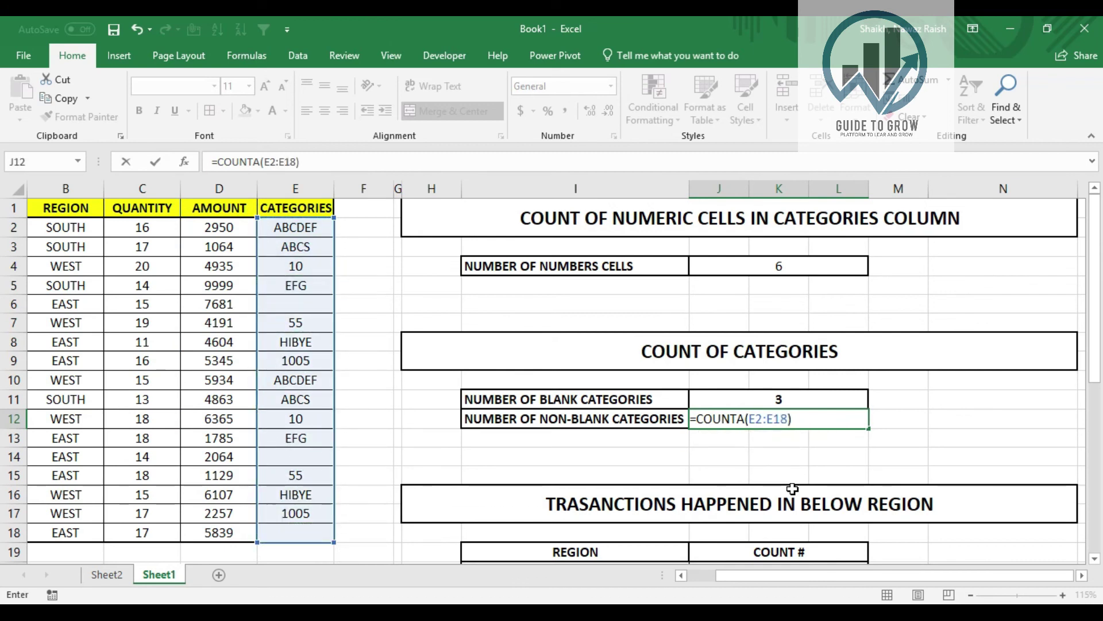
key(ctrl+Return)
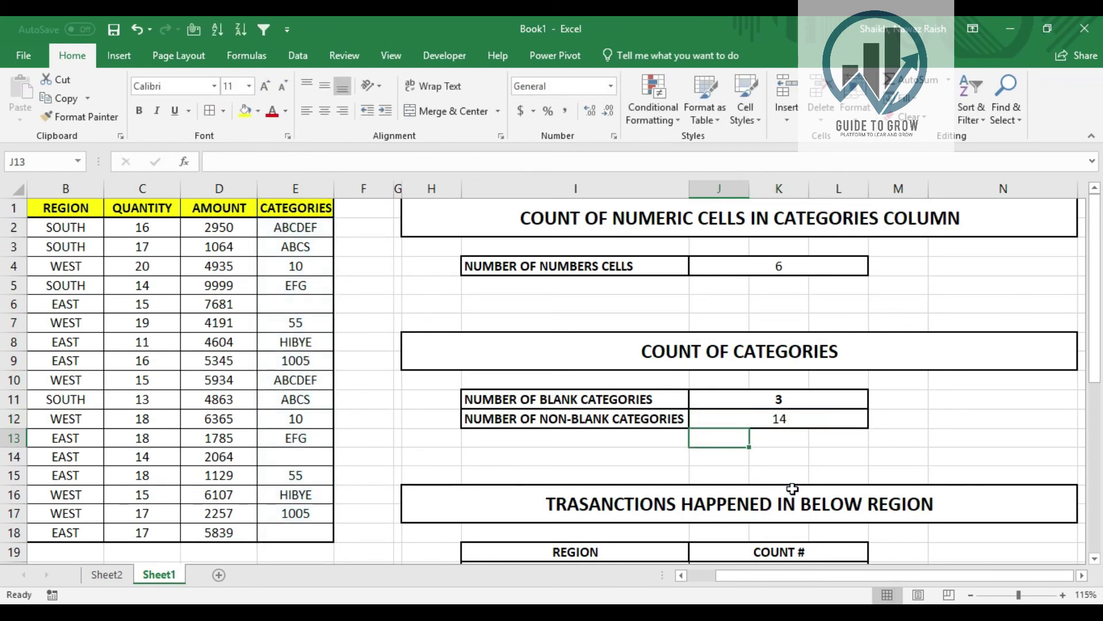
key(Down)
key(Up)
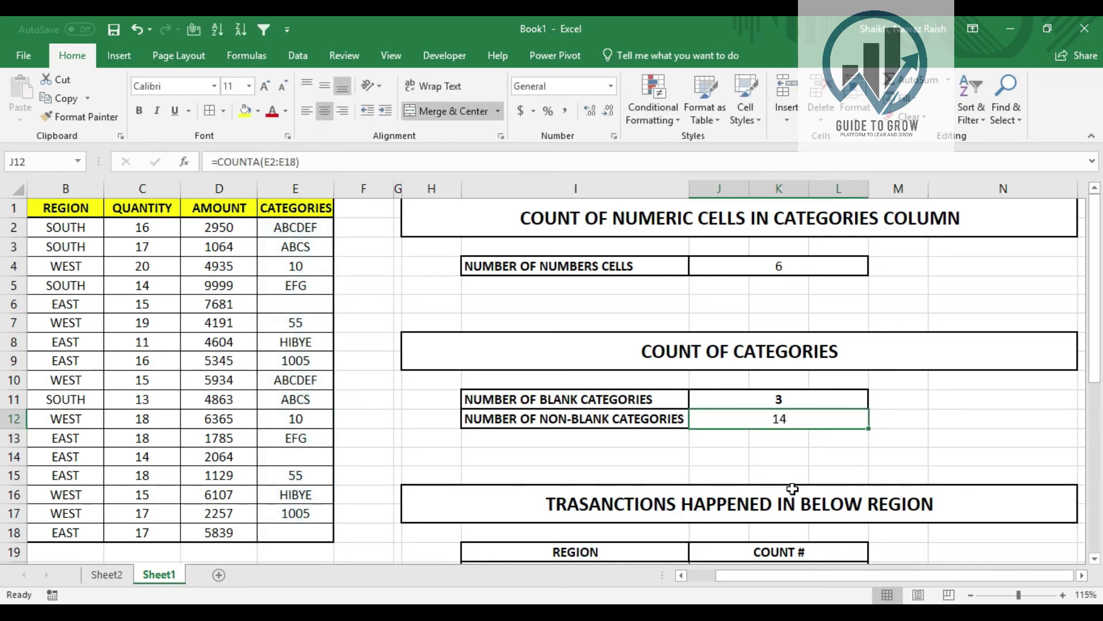
key(Left)
key(Left)
key(Left)
key(Left)
key(Left)
key(Left)
key(ctrl+Up)
key(Right)
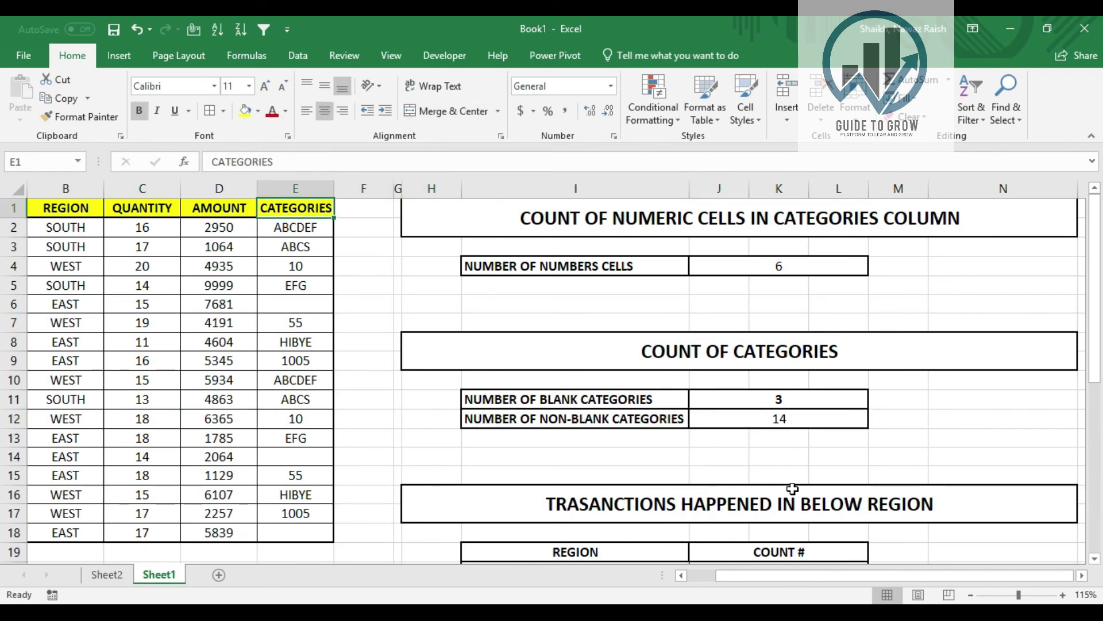
key(alt+d)
key(f)
key(f)
key(alt+Down)
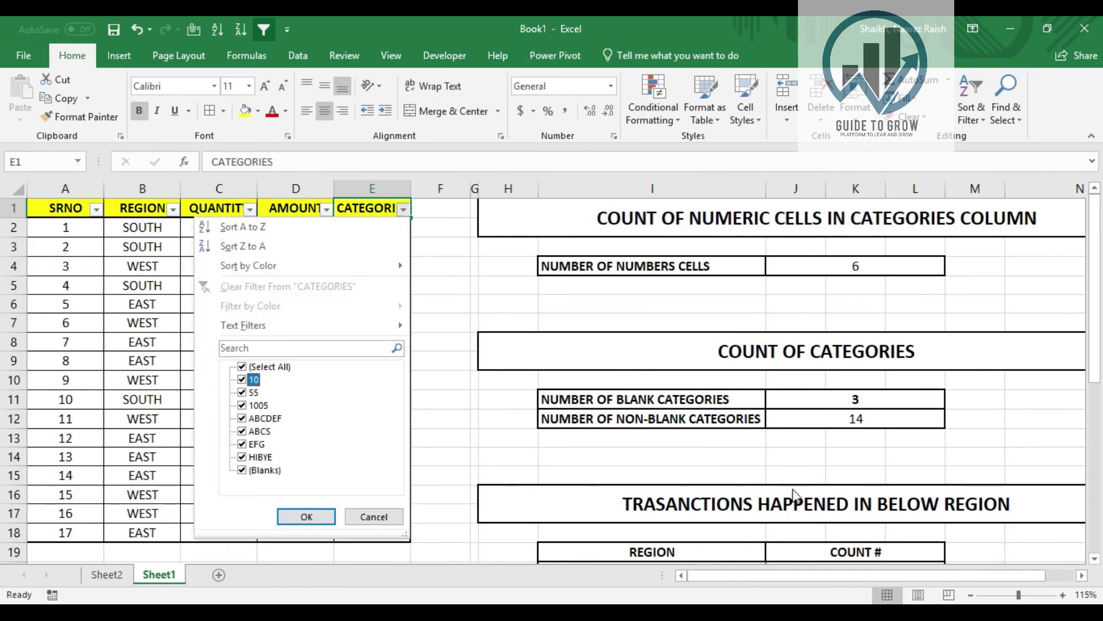
key(End)
key(space)
key(Return)
key(Down)
key(ctrl+shift+Down)
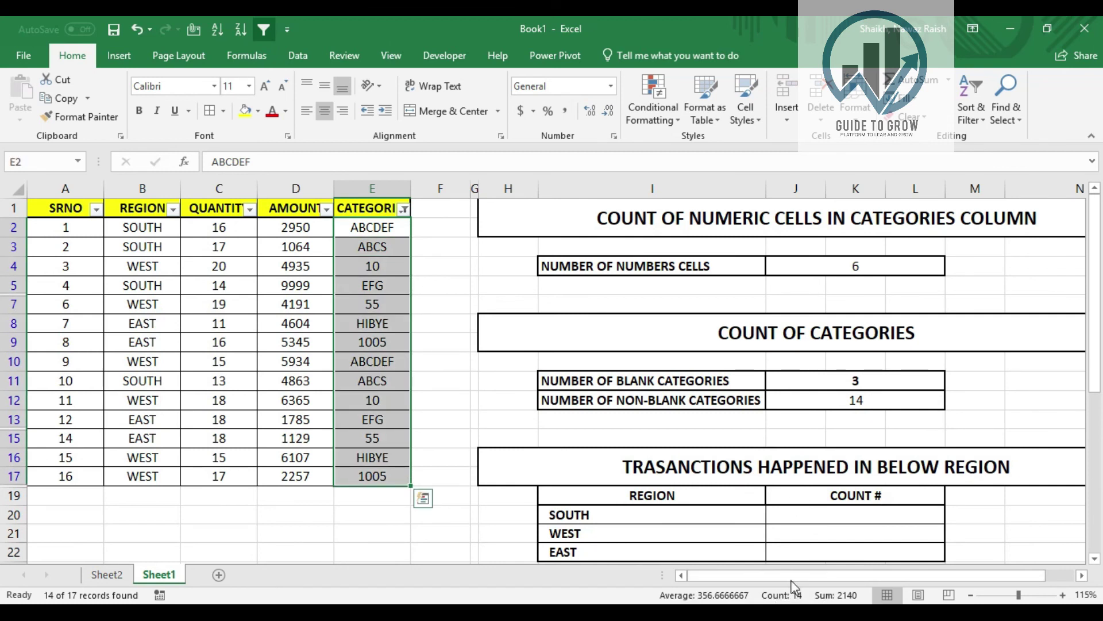
key(alt+d)
key(f)
key(f)
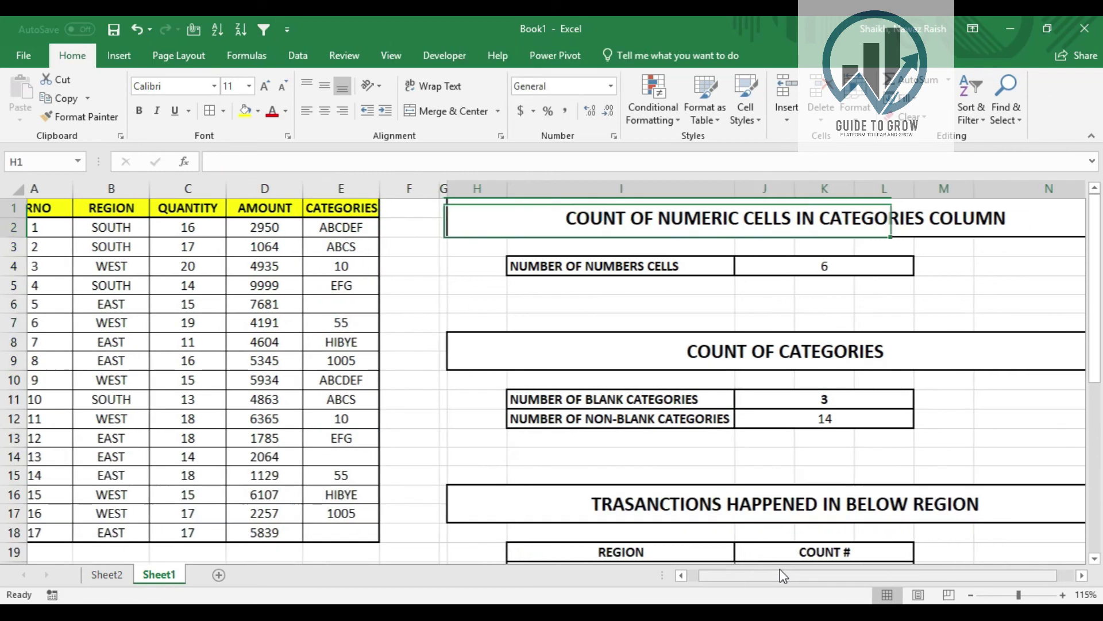
key(Right)
key(Right)
key(Right)
key(Left)
key(Left)
key(Left)
key(Down)
key(Down)
key(Down)
key(Down)
key(Down)
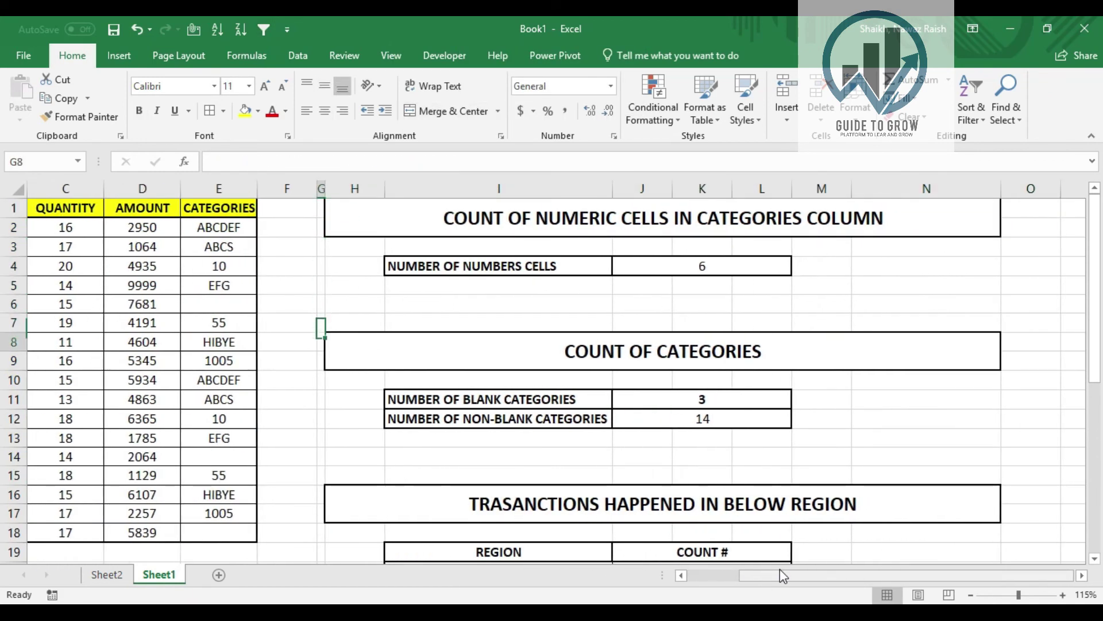
key(Down)
key(Down)
key(Down)
Step: Turn N11 into a bordered cell holding only a space, so it looks empty
key(Right)
key(Right)
key(Right)
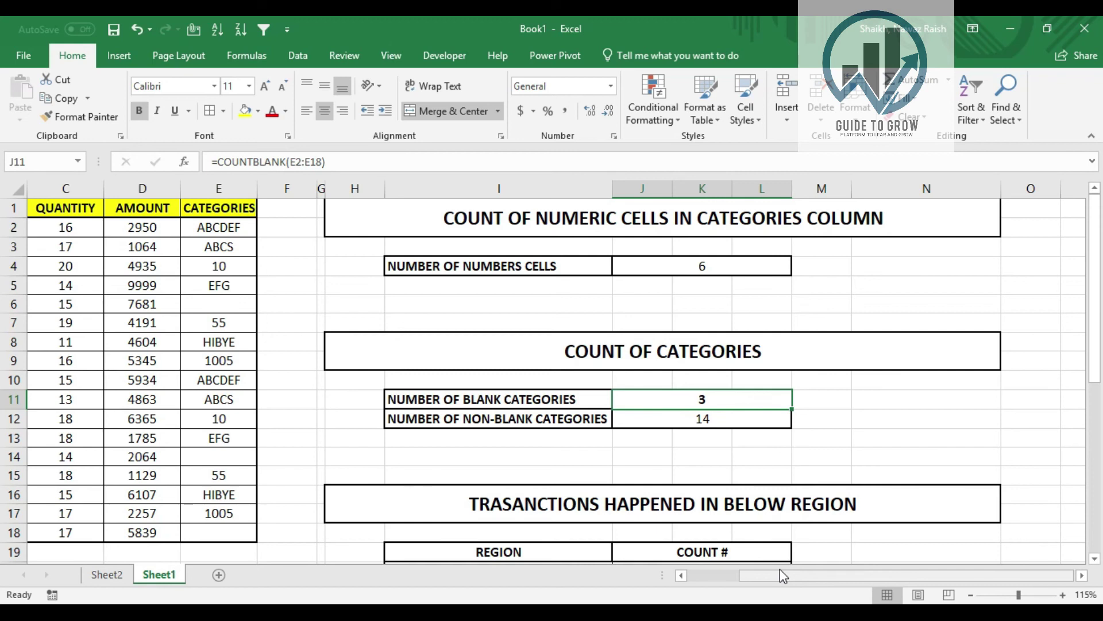
key(Right)
key(Right)
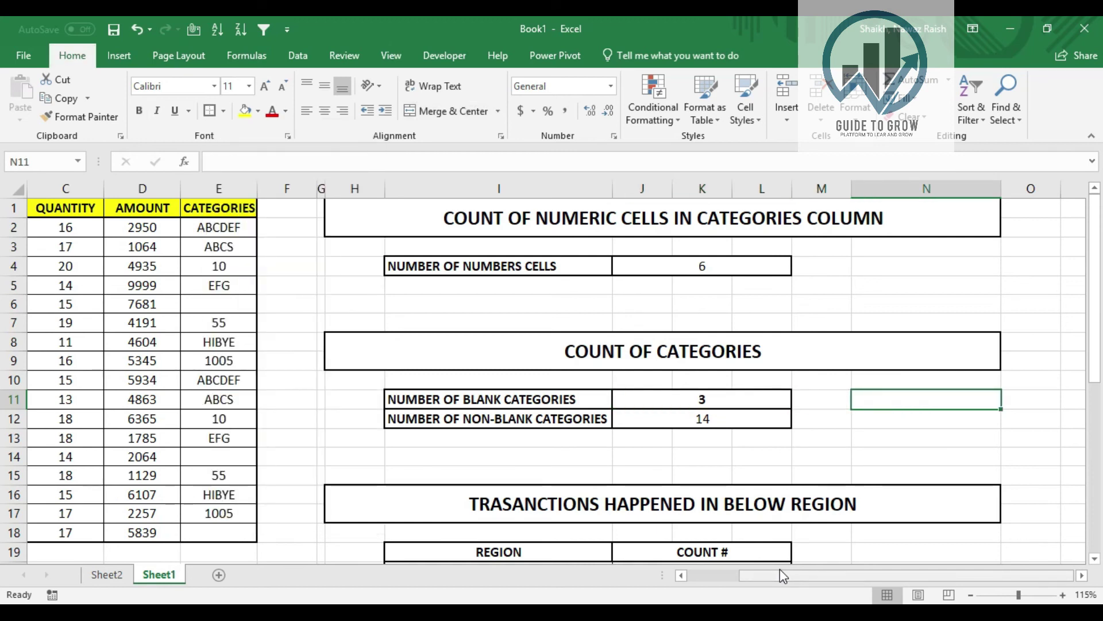
key(shift+Down)
key(shift+Up)
key(Return)
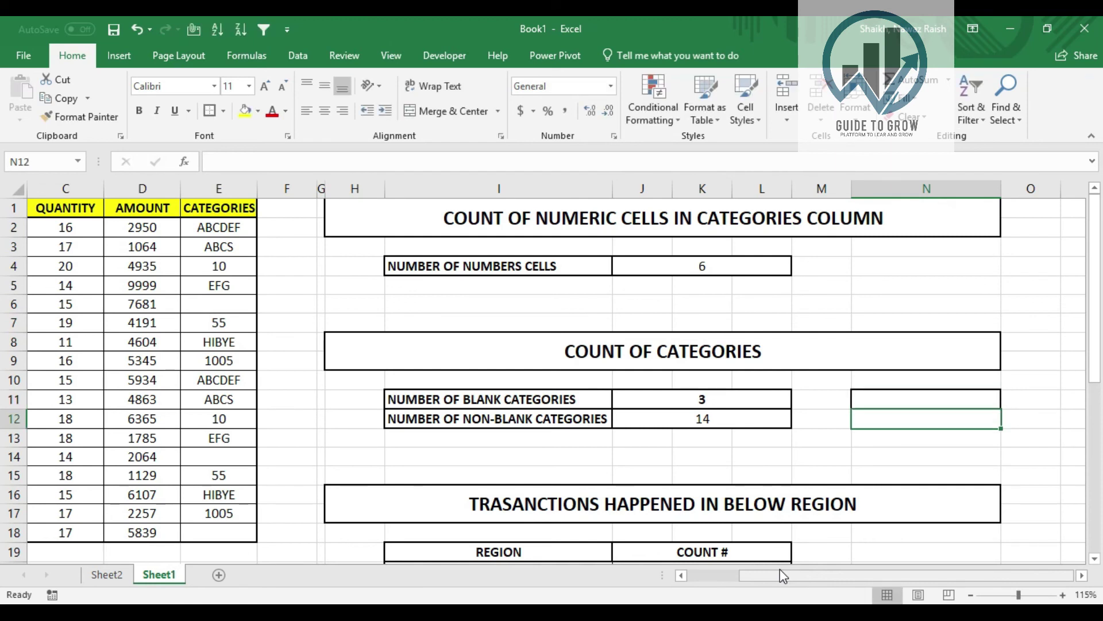
key(Up)
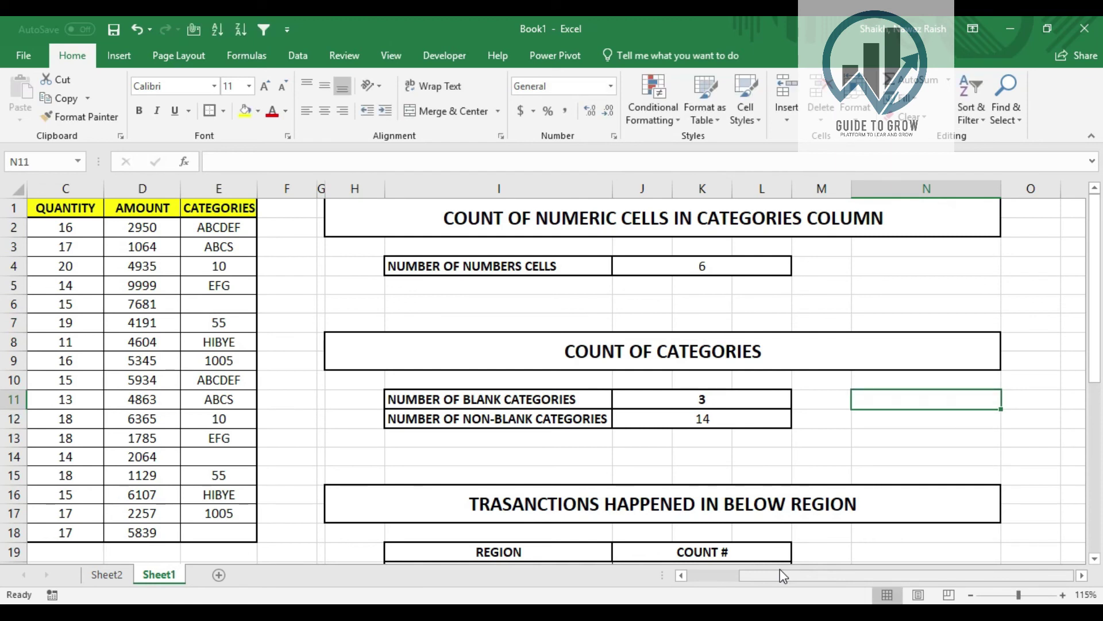
key(Right)
key(Right)
key(Right)
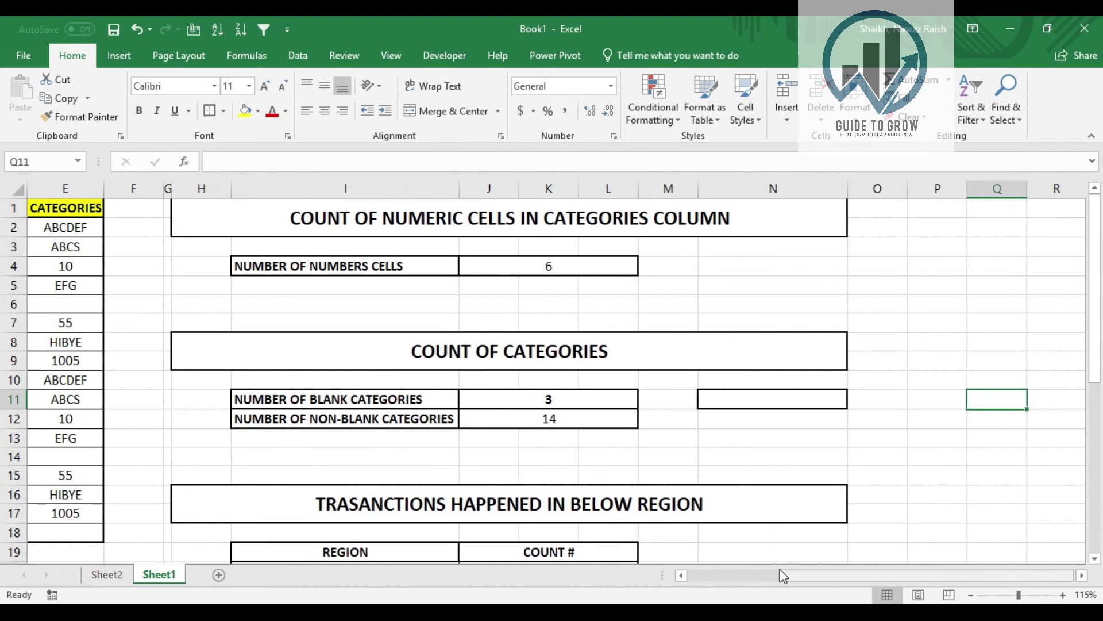
Step: Enter a COUNTA formula in P11 that counts the empty-looking cell N11
key(Left)
text(=COU)
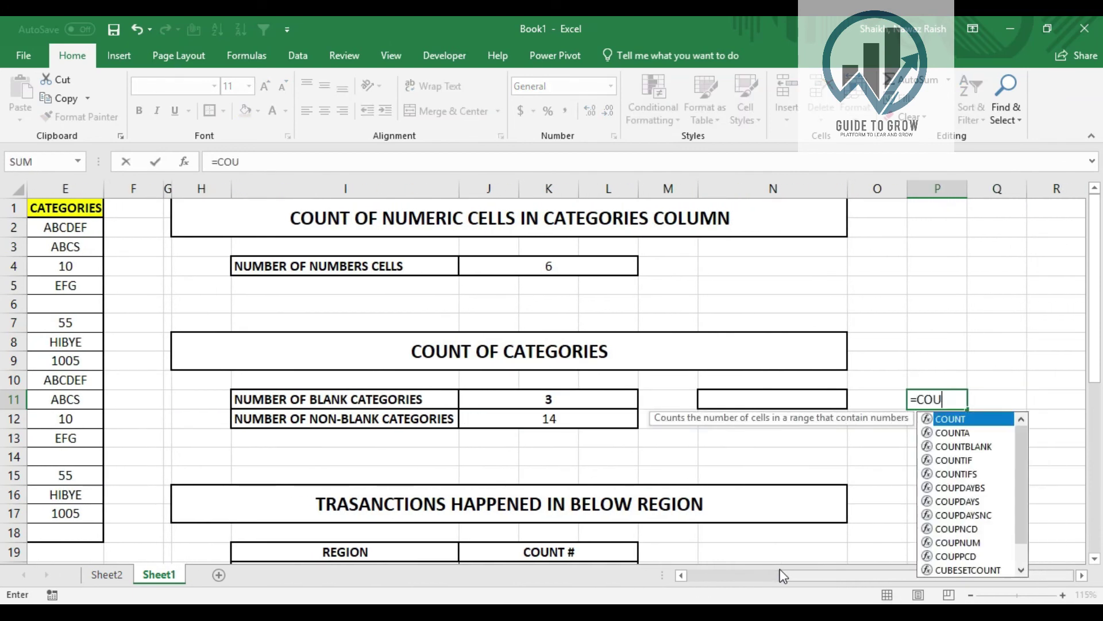
text(NT)
key(Down)
key(Tab)
key(Left)
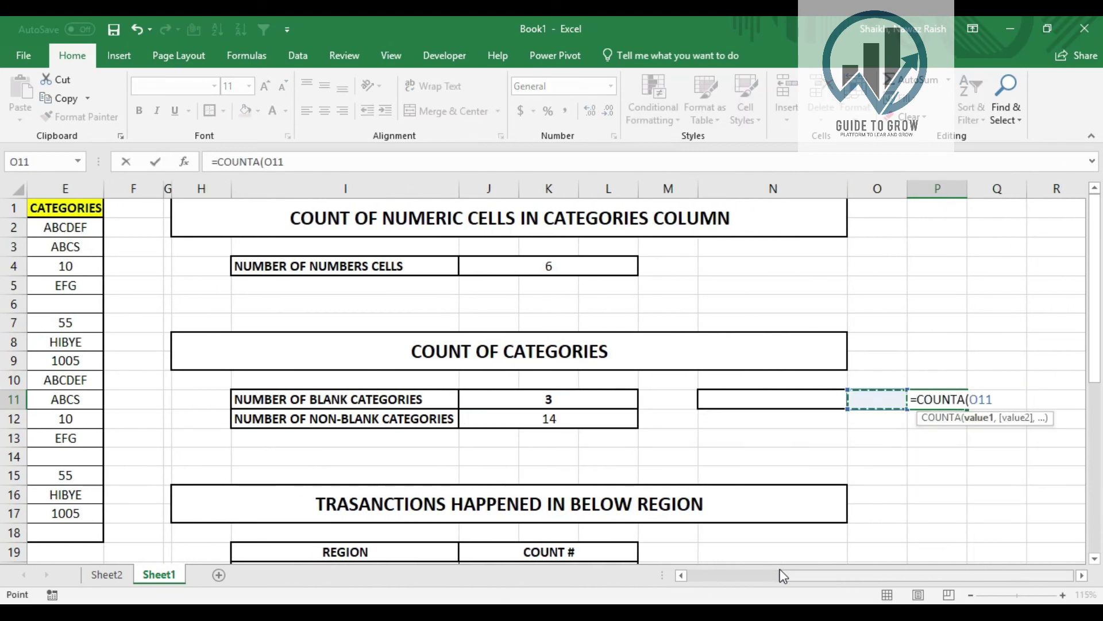
key(Left)
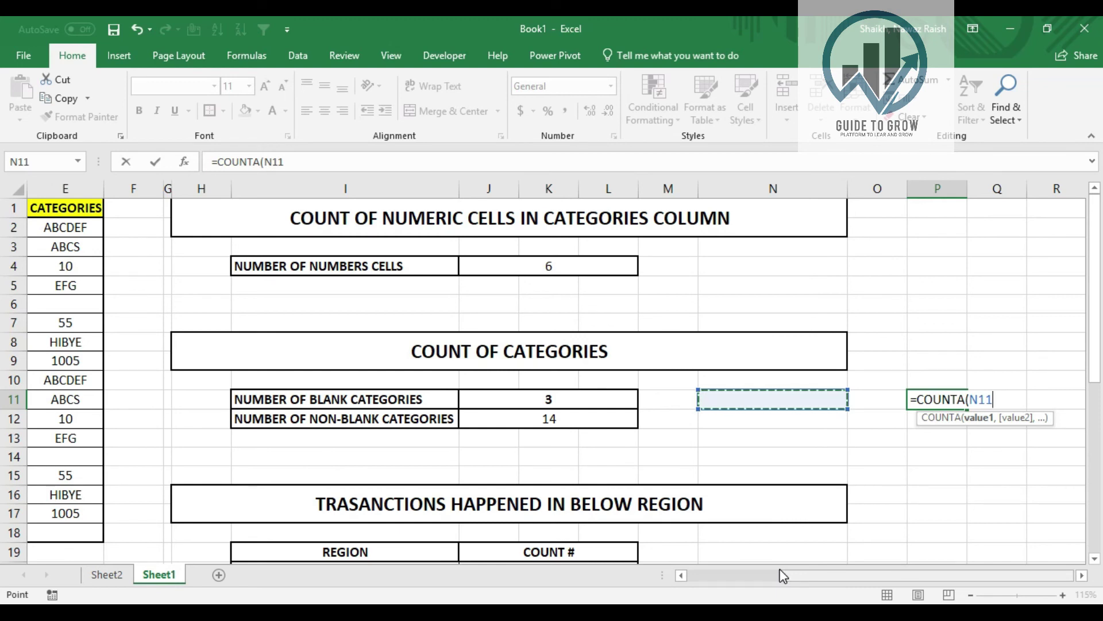
text())
key(Return)
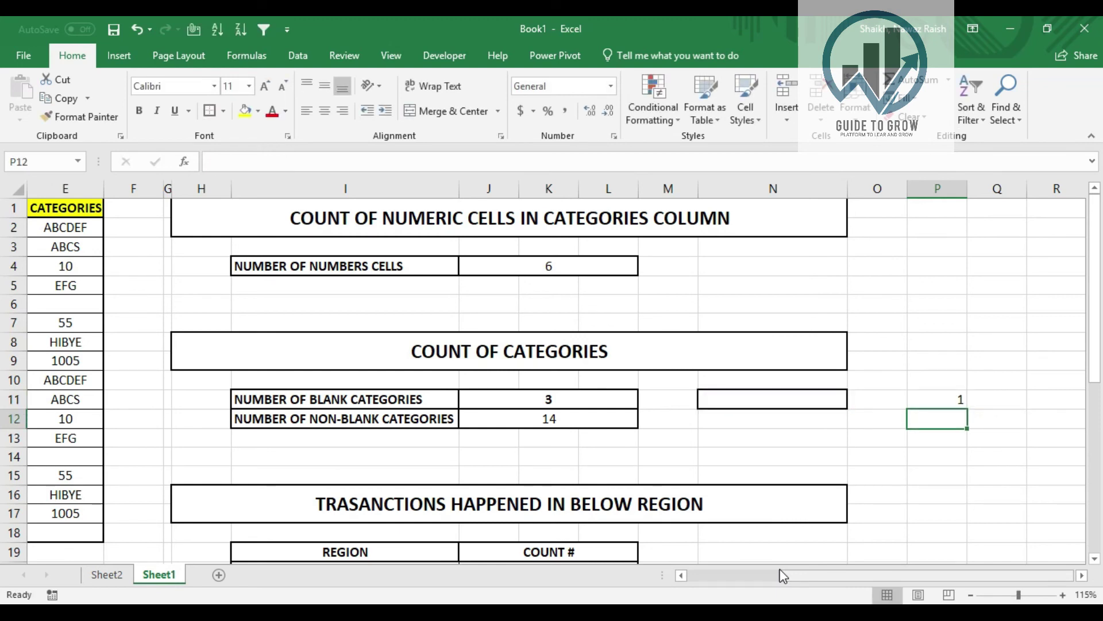
Step: Clear N11's contents so the COUNTA test result drops to 0
key(Up)
key(Left)
key(Left)
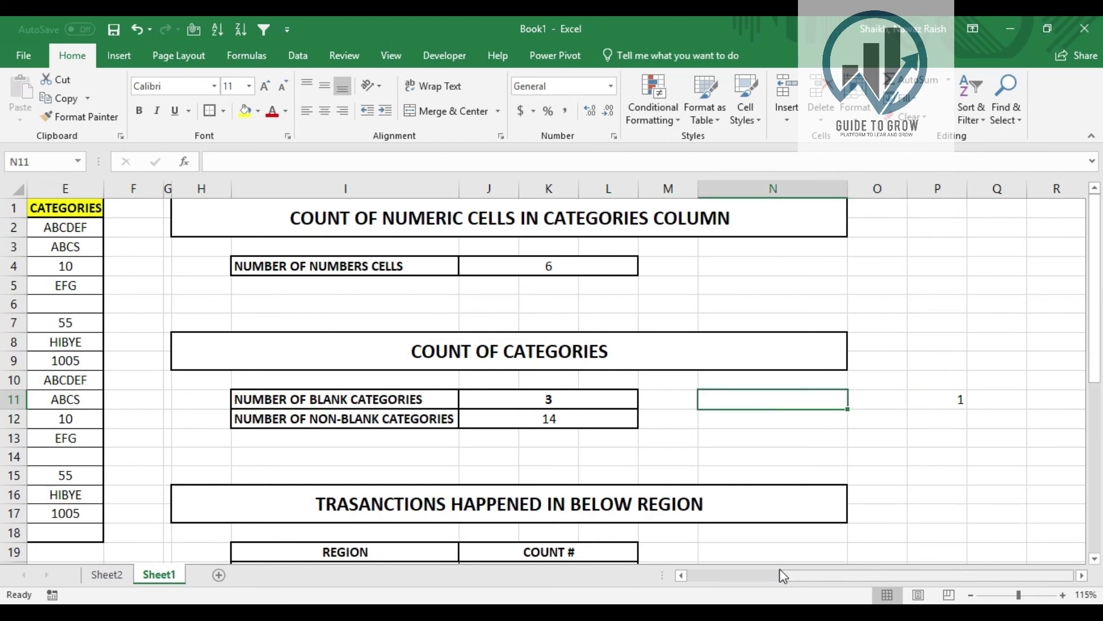
key(Right)
key(Right)
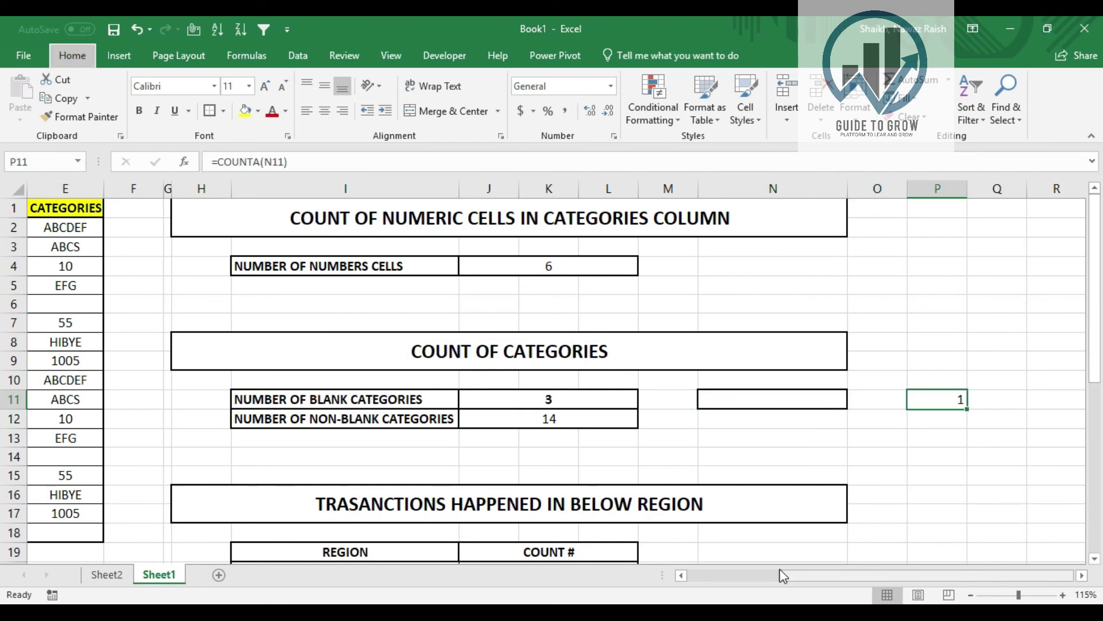
key(Left)
key(Left)
key(F2)
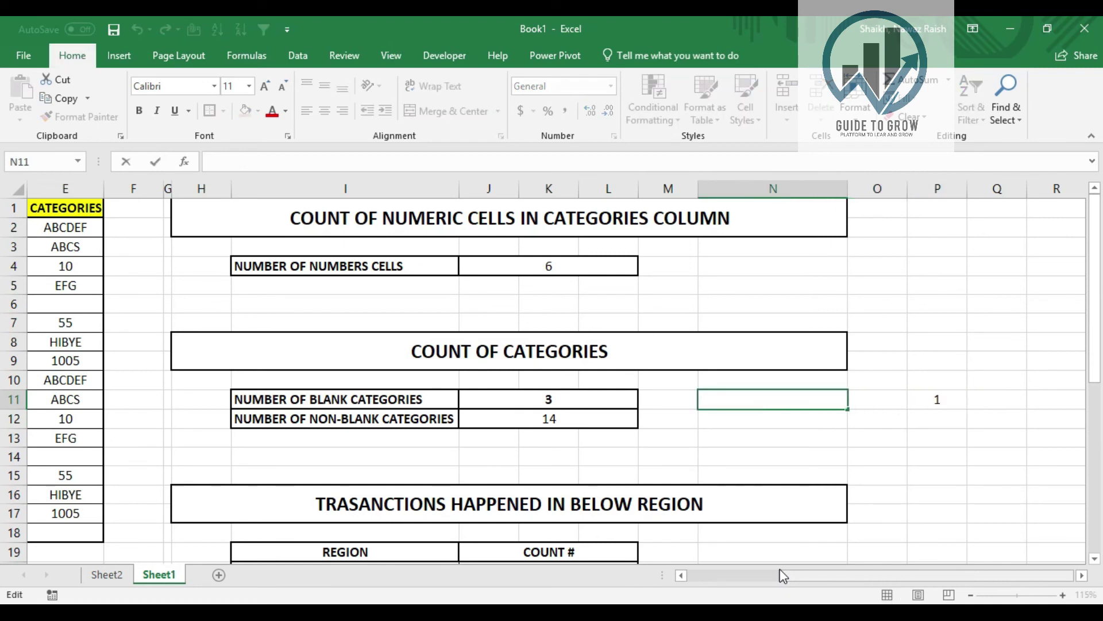
key(Return)
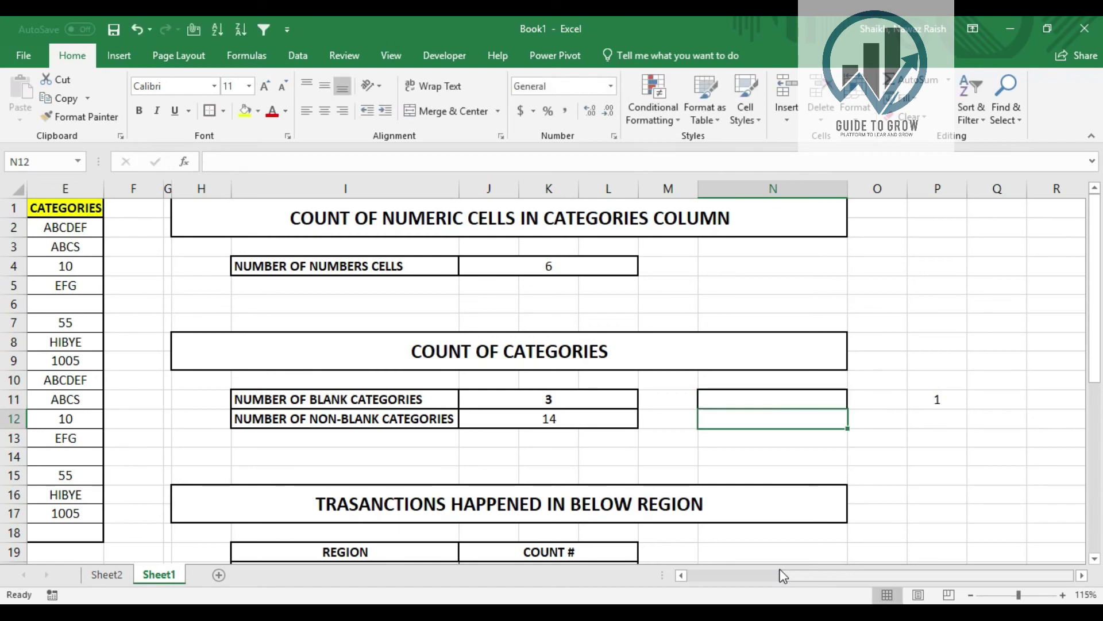
key(Up)
key(Delete)
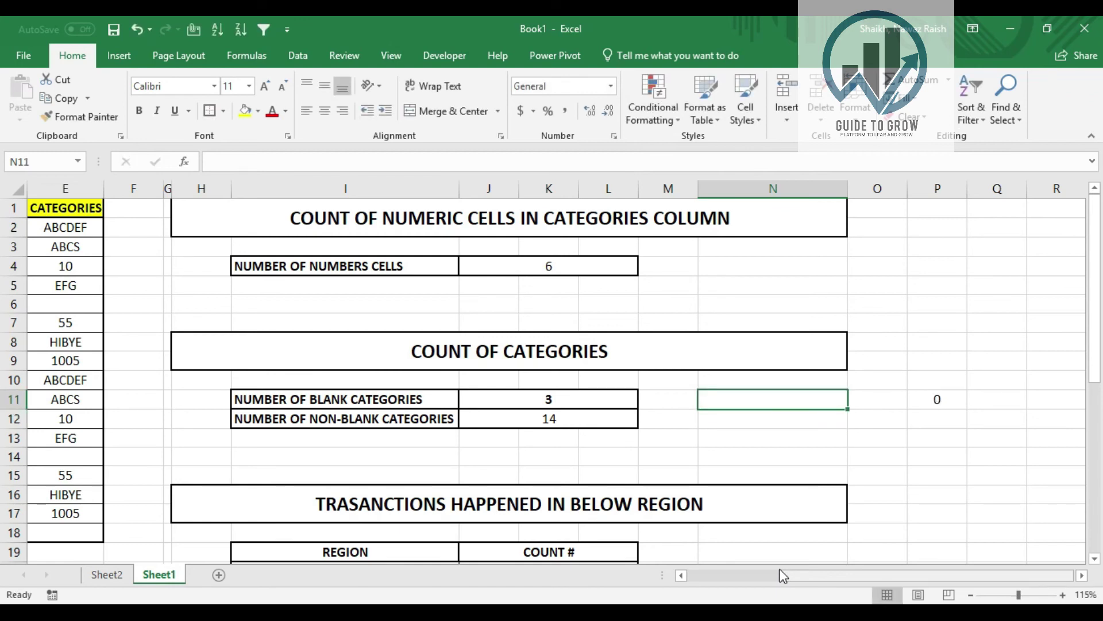
Step: Re-edit and commit N11 to see the COUNTA test count react
key(Down)
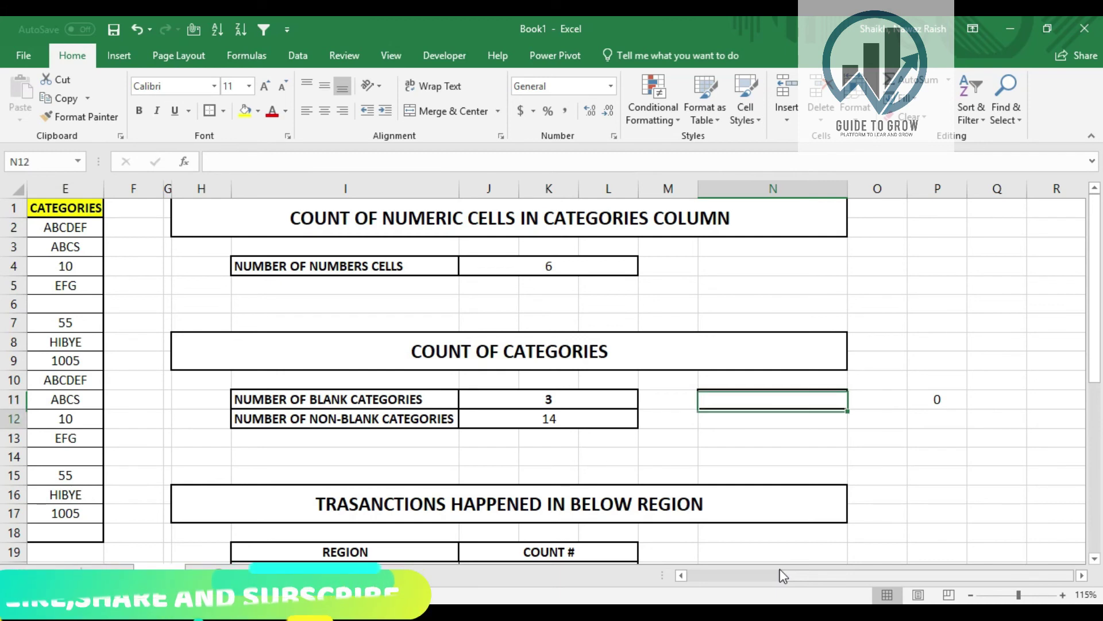
key(Down)
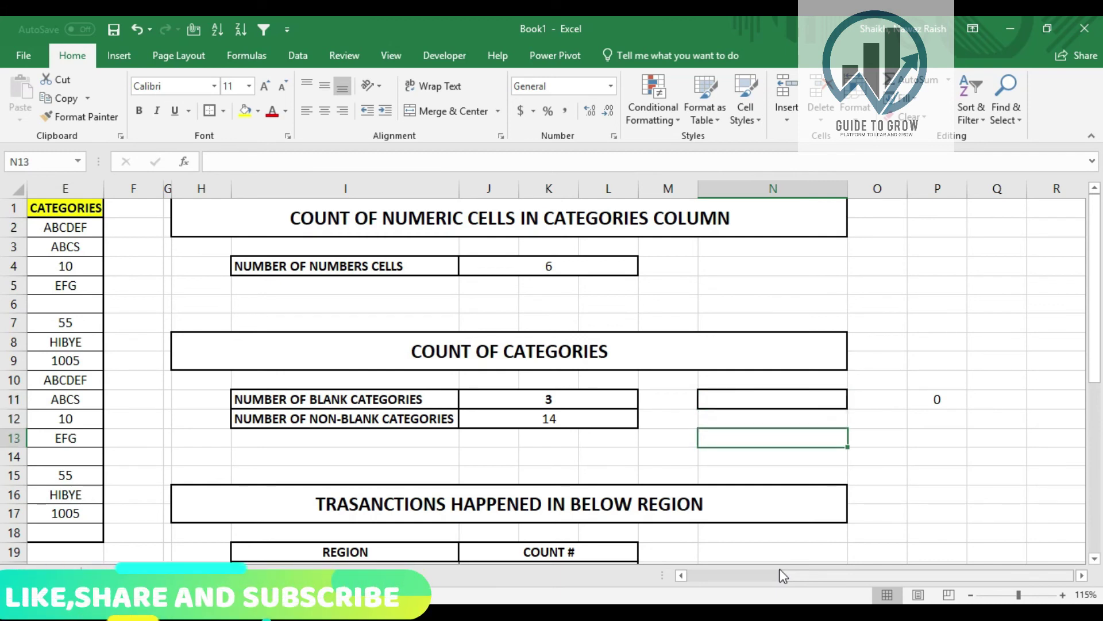
key(Up)
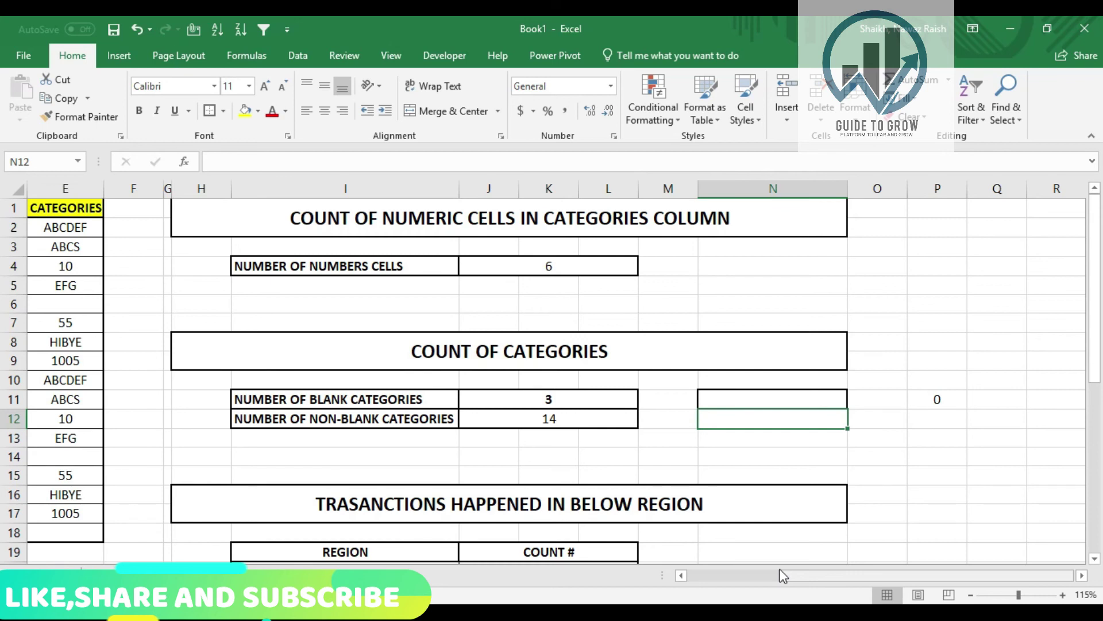
key(Up)
key(F2)
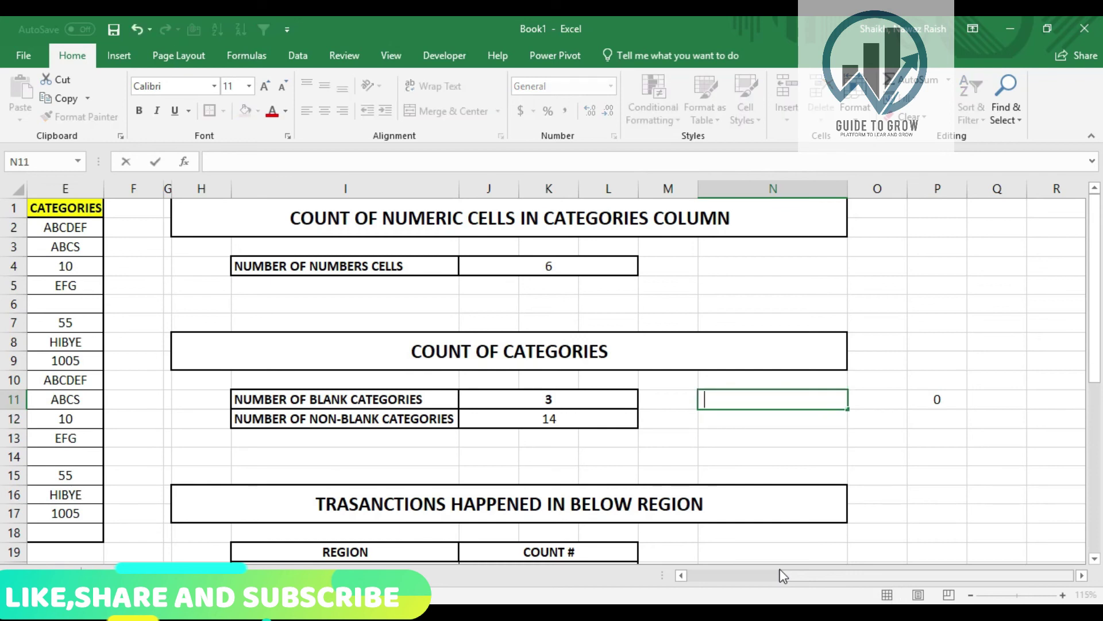
key(Return)
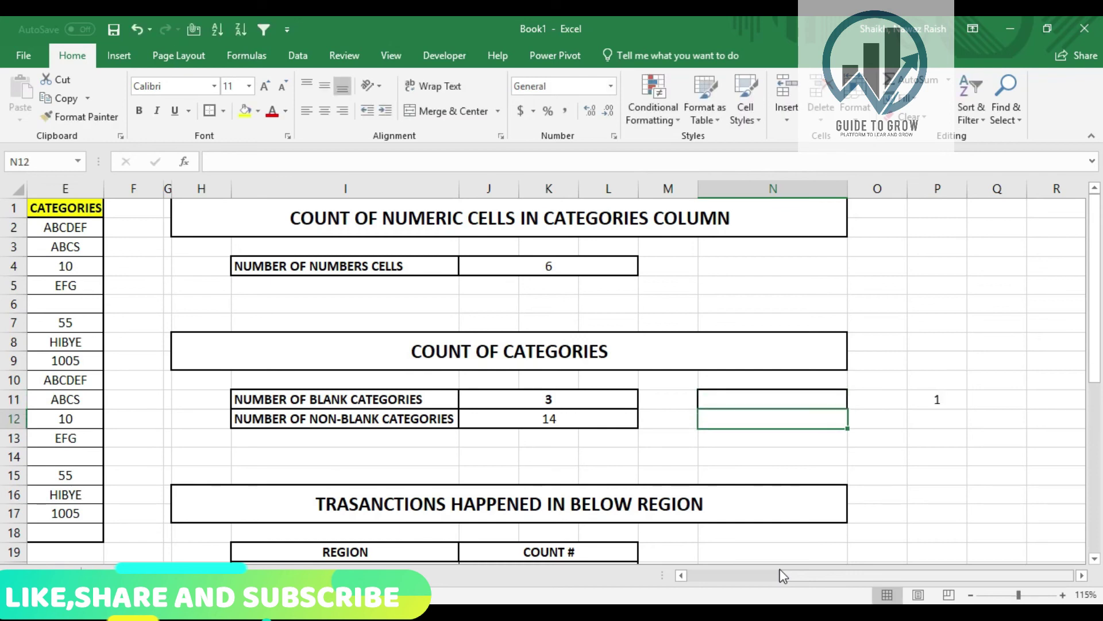
key(Down)
key(Up)
key(Up)
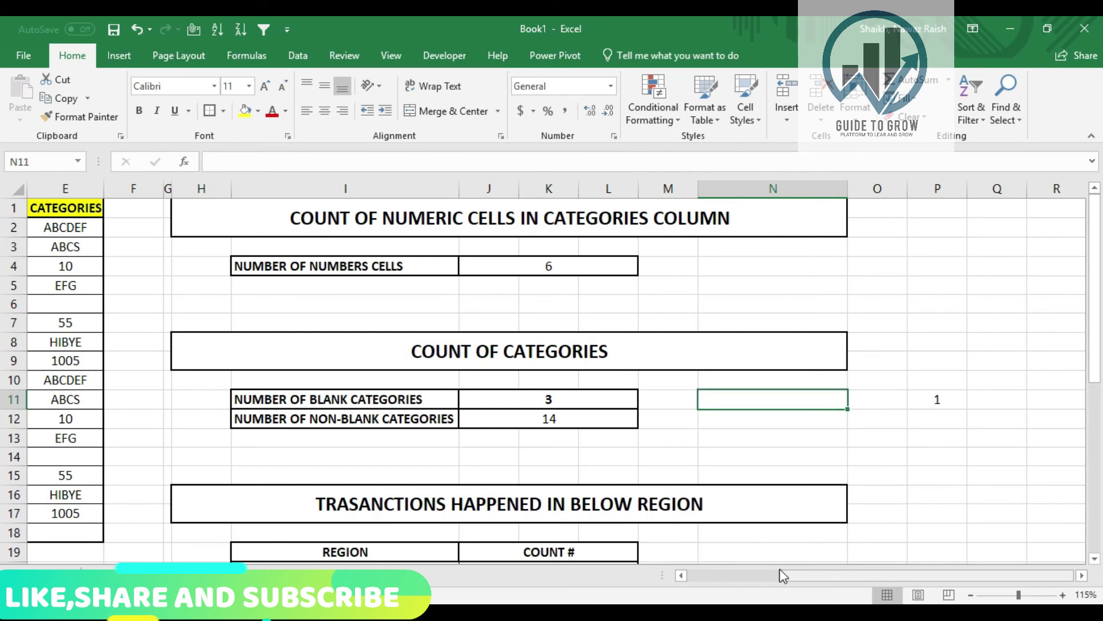
Step: Delete the stray test value in P11, leaving it empty
key(Right)
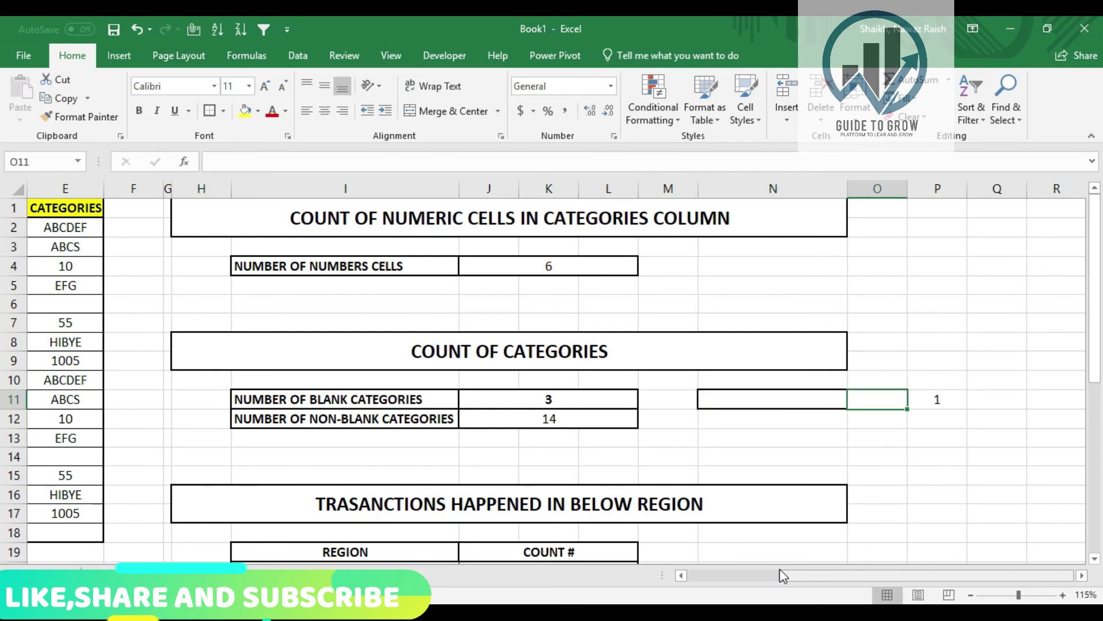
key(Right)
key(Delete)
key(Left)
key(Left)
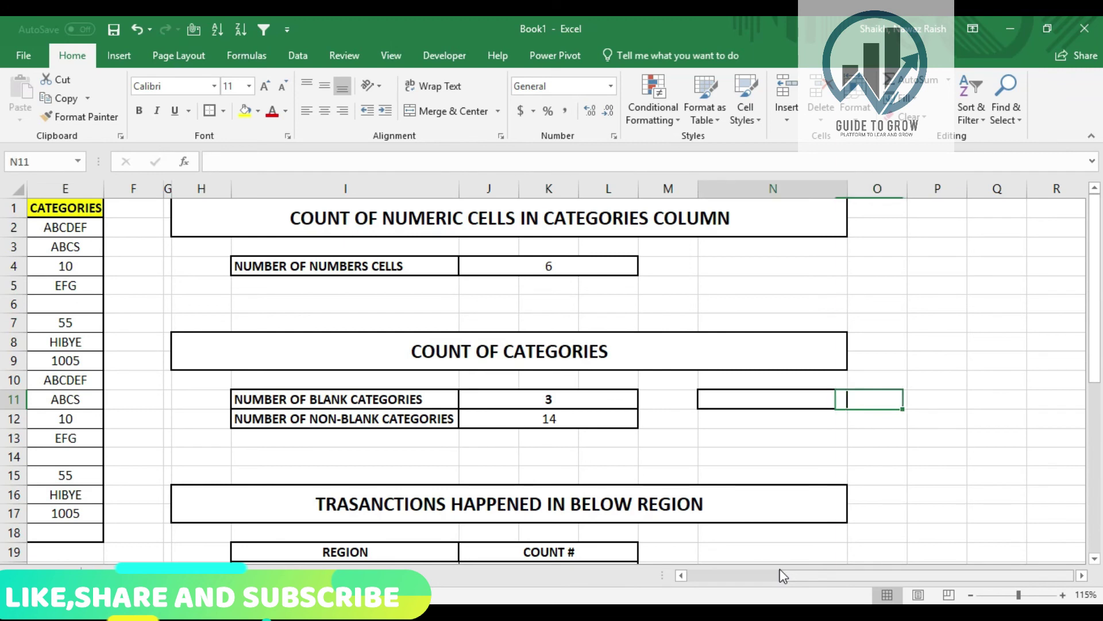
key(Left)
key(Left)
Step: Move down column E to the SOUTH, WEST and EAST region table in rows 19–22
key(Left)
key(Left)
key(Left)
key(Left)
key(Left)
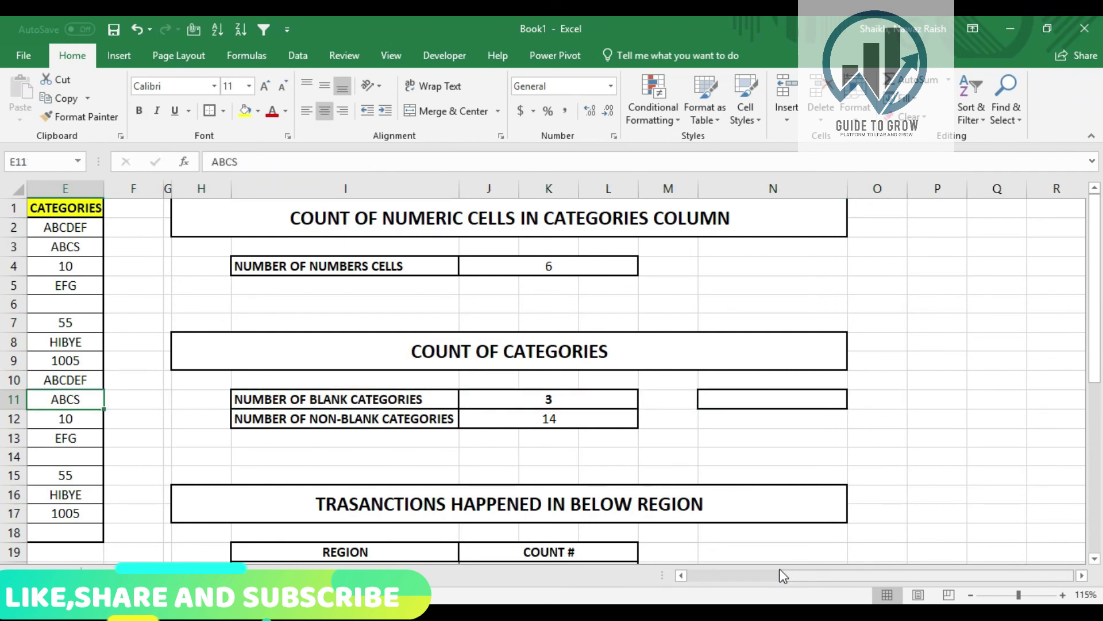
key(Left)
key(Right)
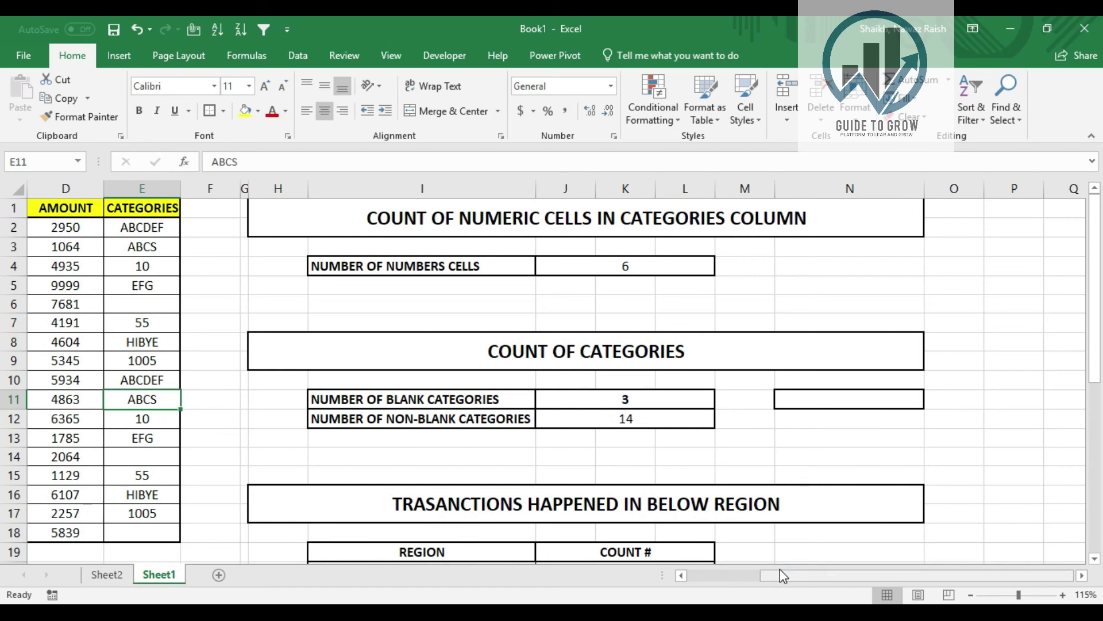
key(Down)
key(Down)
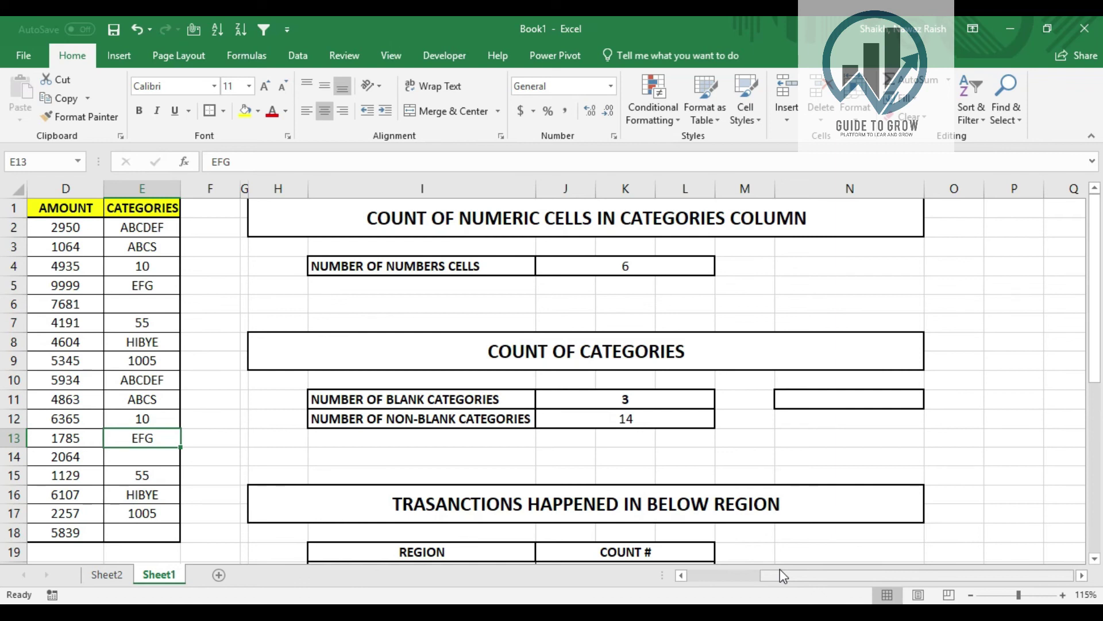
key(Down)
key(Down)
key(Down)
key(Down)
key(Down)
key(Down)
key(Down)
key(Down)
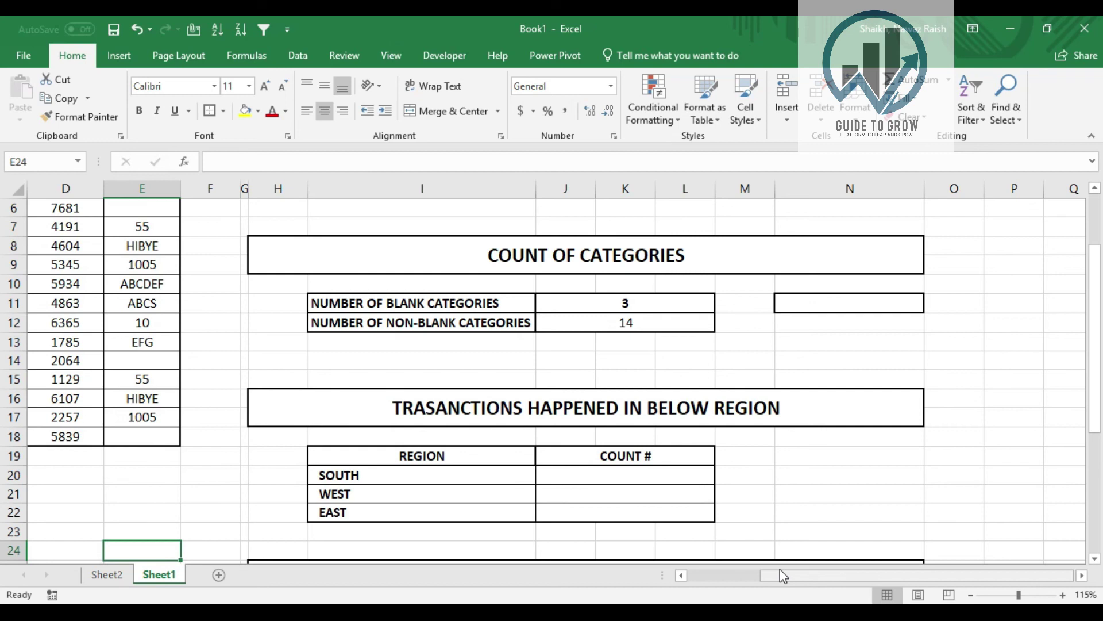
key(Right)
key(Right)
key(Right)
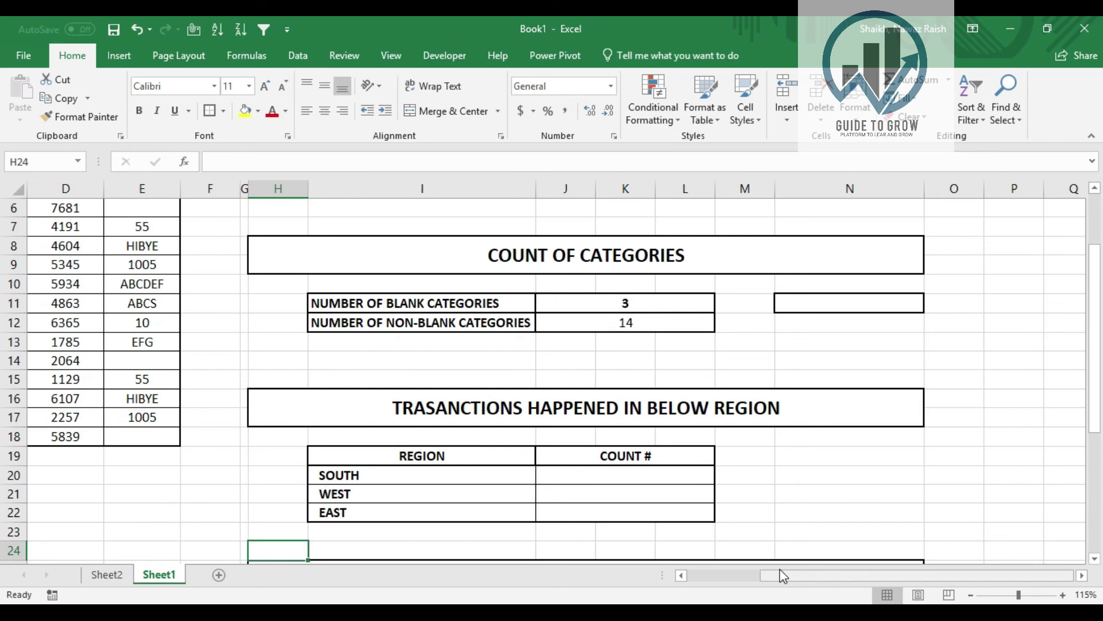
Step: Begin a COUNTIF formula in the SOUTH count cell J20
key(Right)
key(Right)
key(Right)
key(Up)
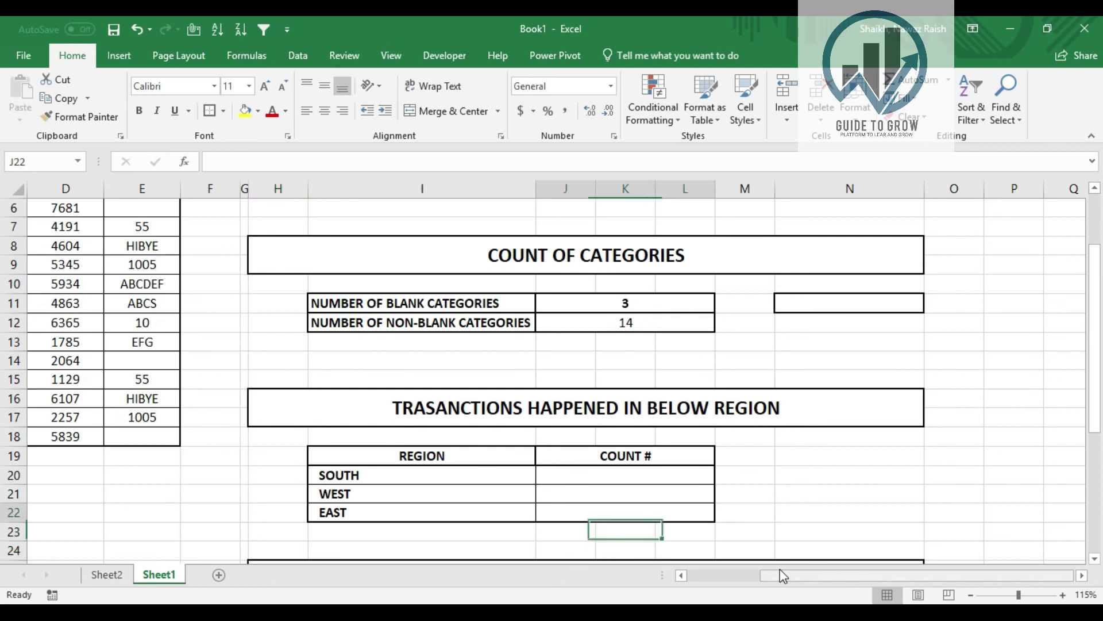
key(Up)
key(Up)
key(Up)
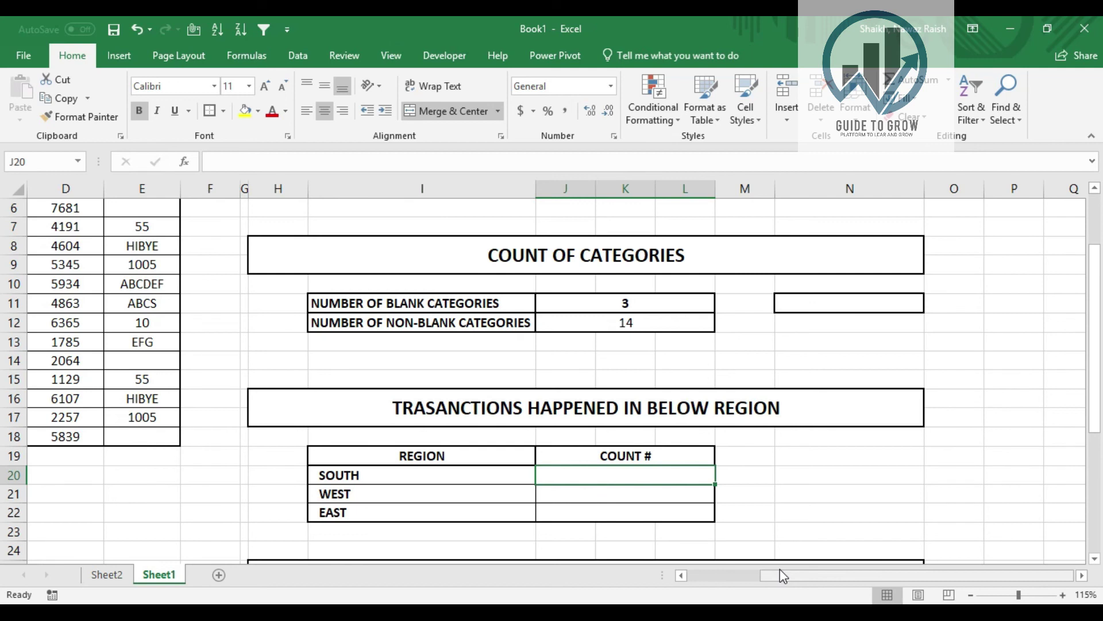
text(=C)
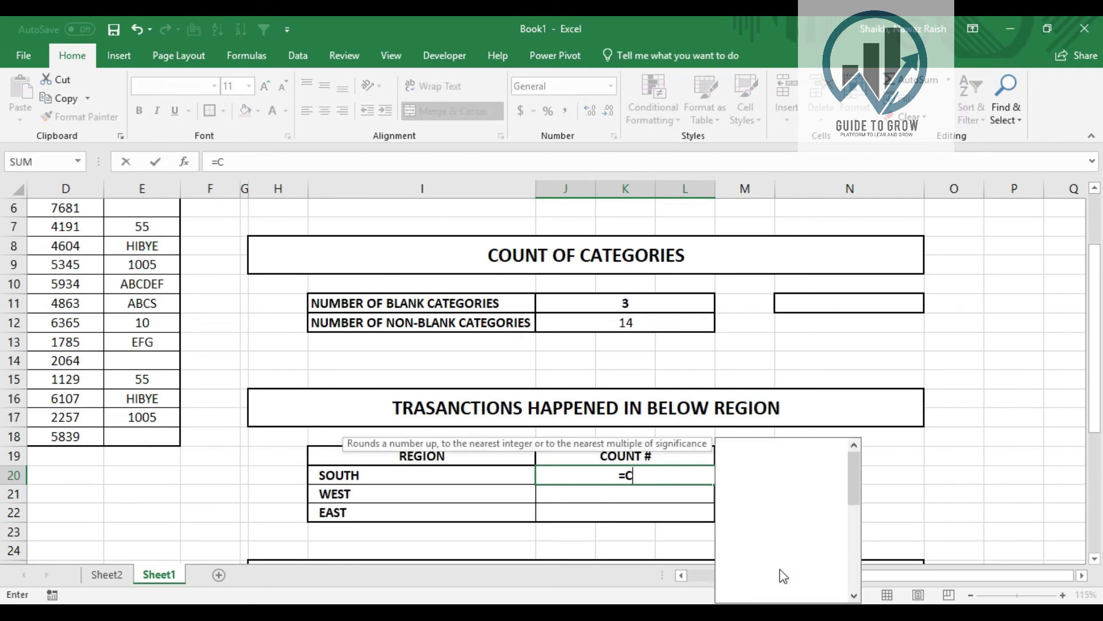
text(OUNT)
key(Down)
key(Down)
key(Down)
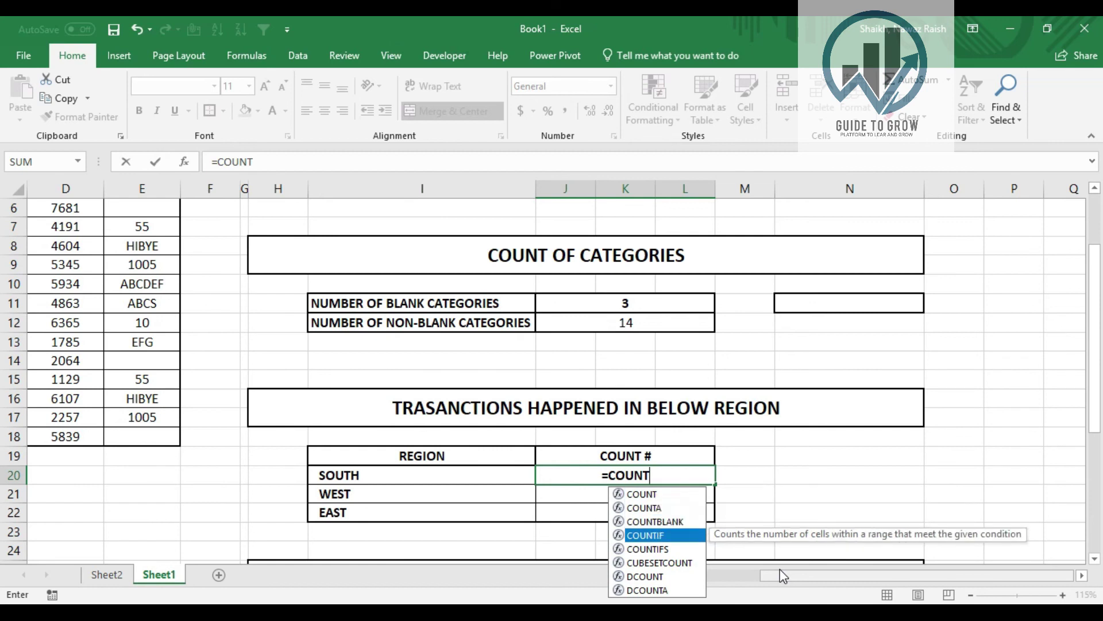
key(Tab)
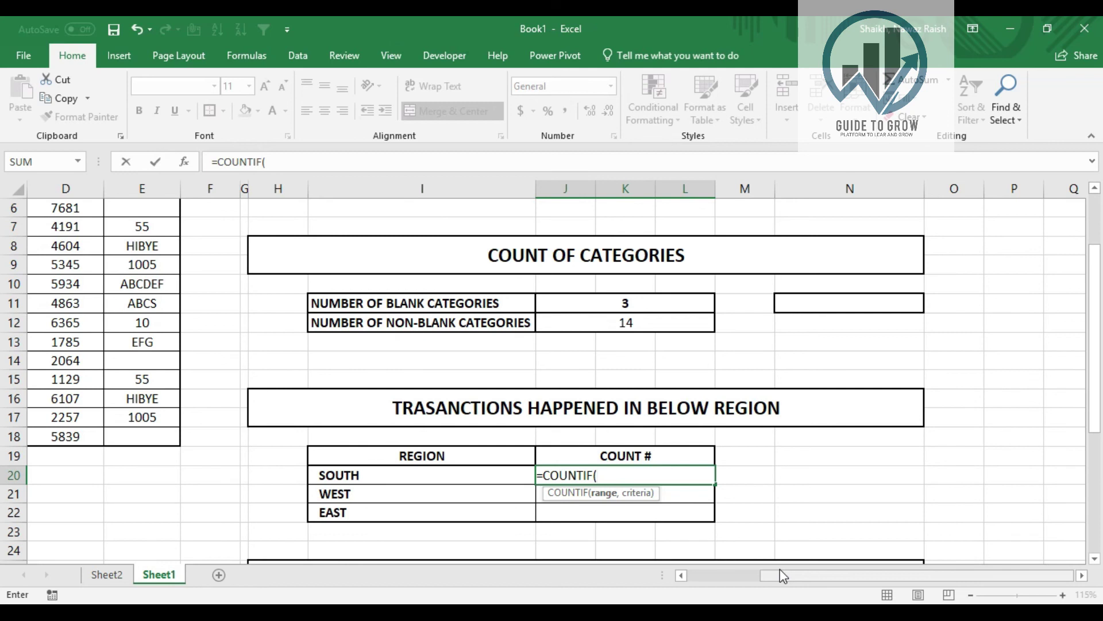
Step: Set the COUNTIF range to REGION values B2:B18 and add the criteria separator
key(Left)
key(Left)
key(Left)
key(Left)
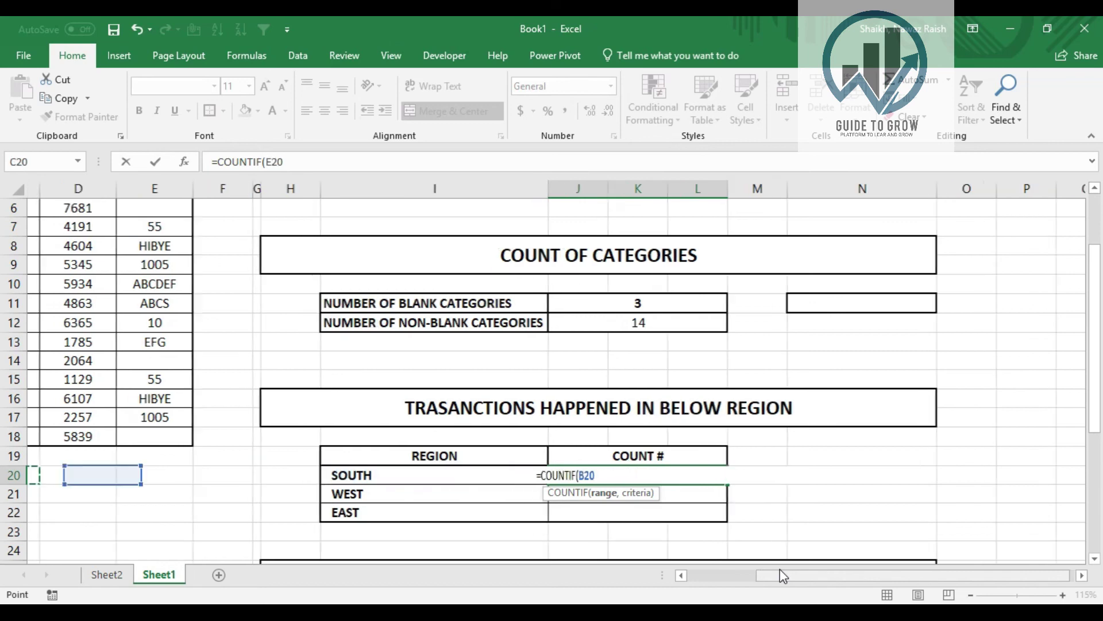
key(Left)
key(Left)
key(Left)
key(Up)
key(Up)
key(ctrl+Up)
key(Down)
key(Right)
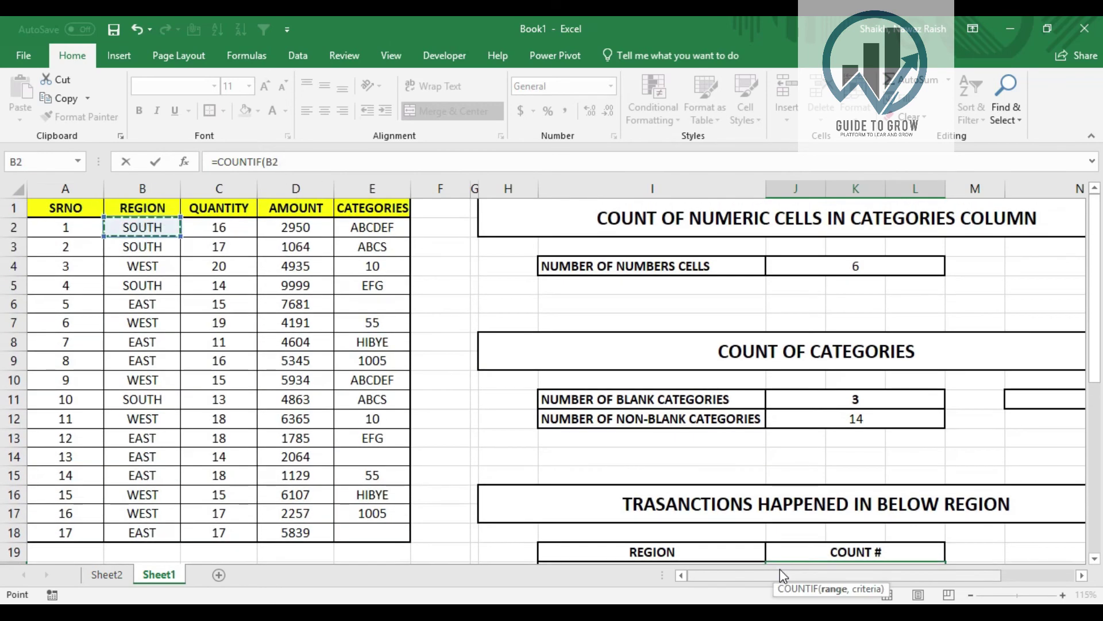
key(ctrl+shift+Down)
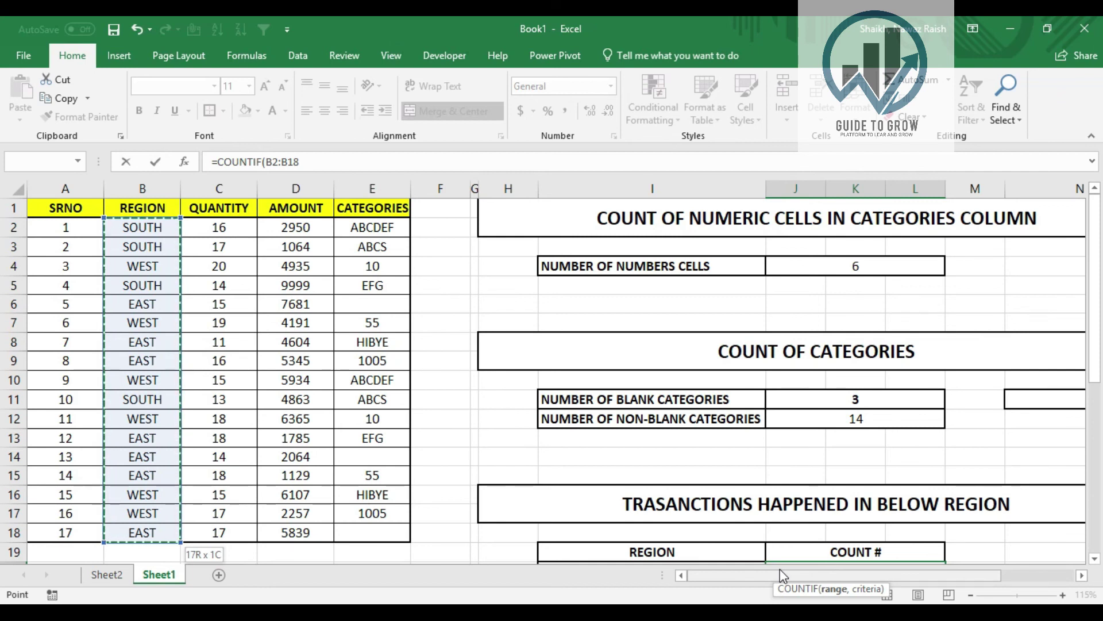
text(,)
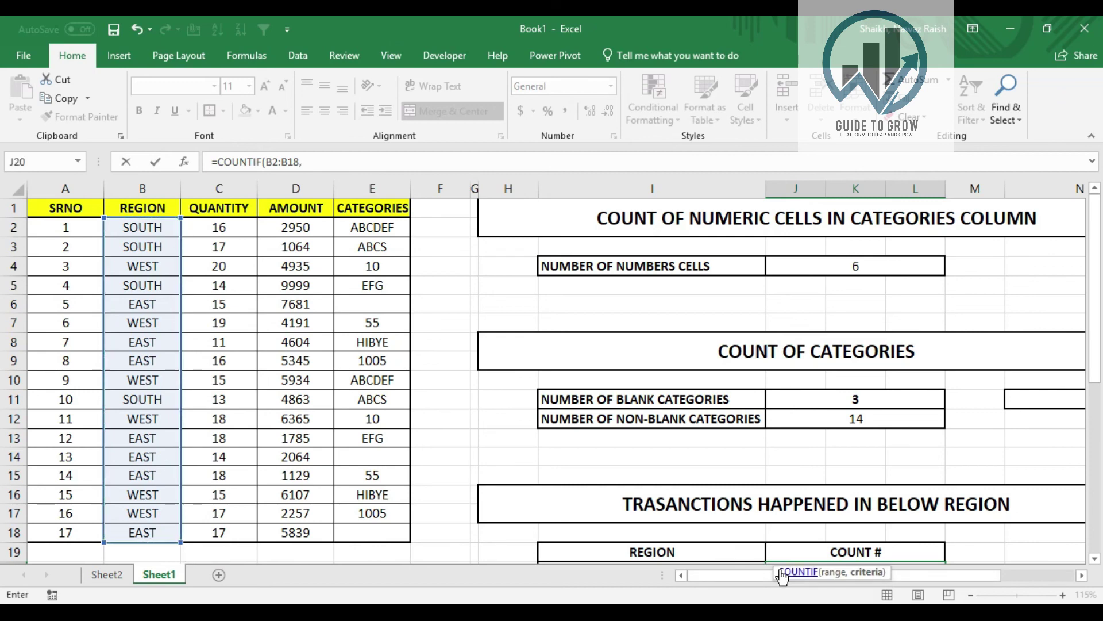
scroll(780, 575, down, 1)
Step: Use the SOUTH label in I20 as criteria, completing =COUNTIF(B2:B18,I20) with result 4
key(Left)
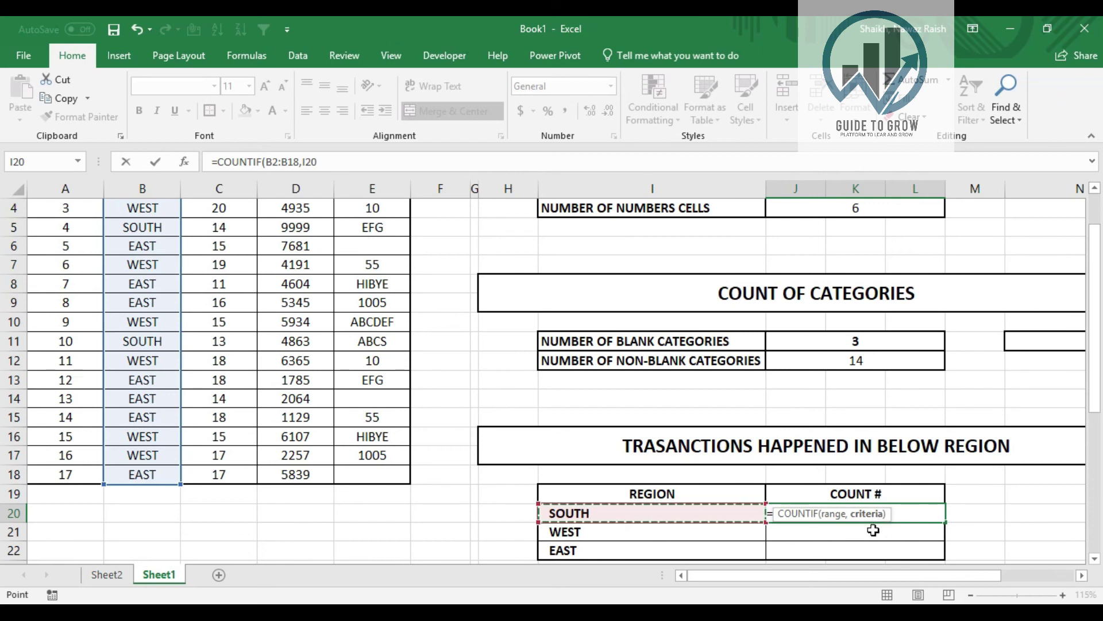
text())
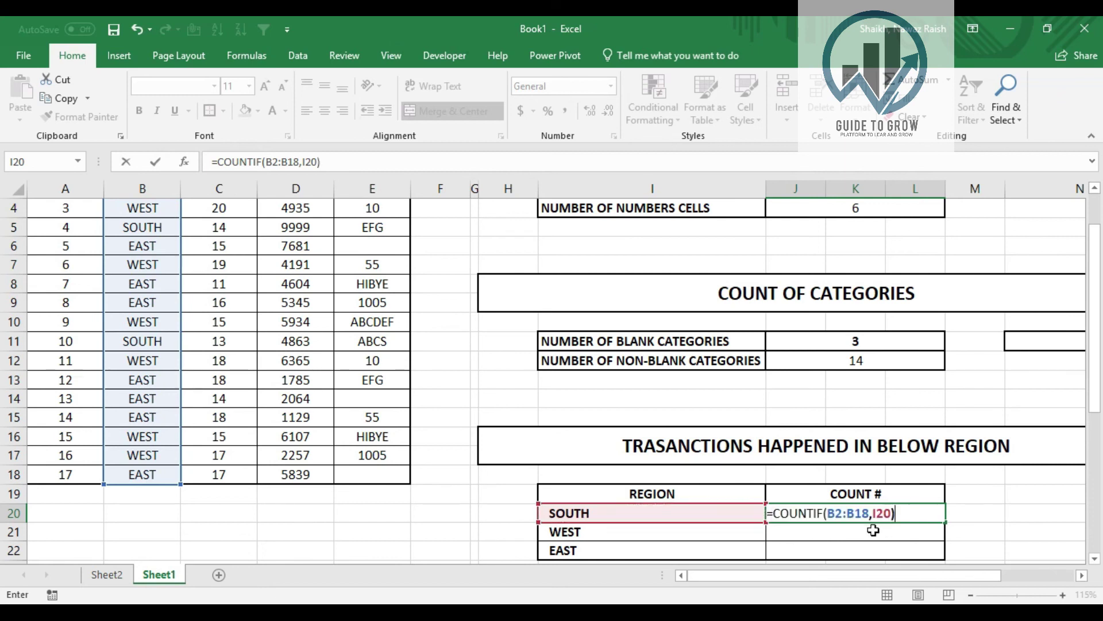
key(Return)
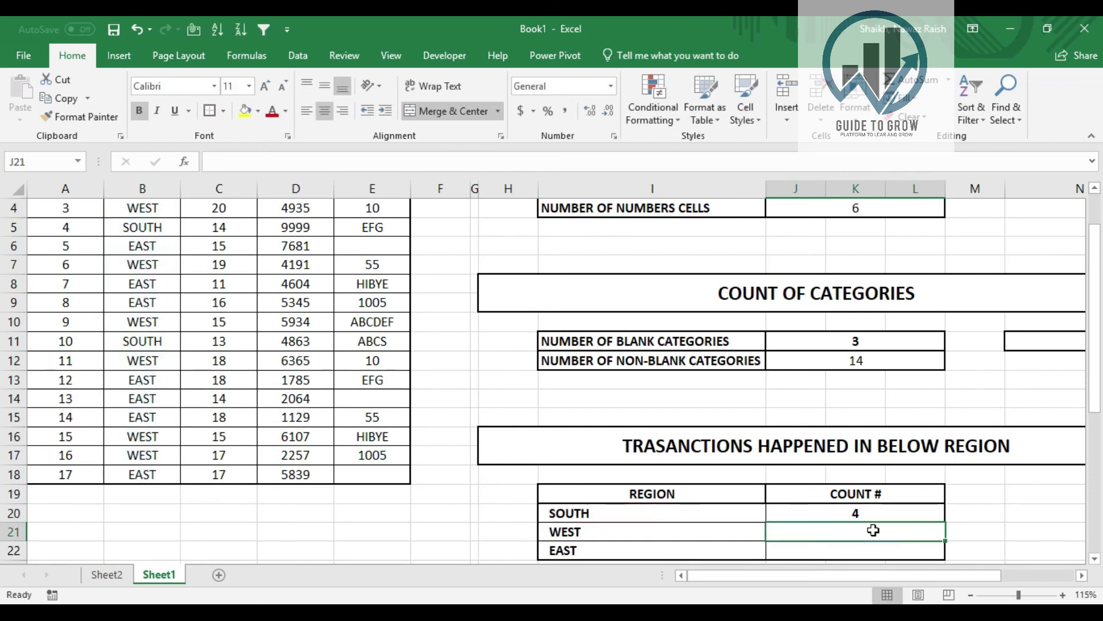
Step: Filter the REGION column to SOUTH only to verify the count formula
key(Up)
key(F2)
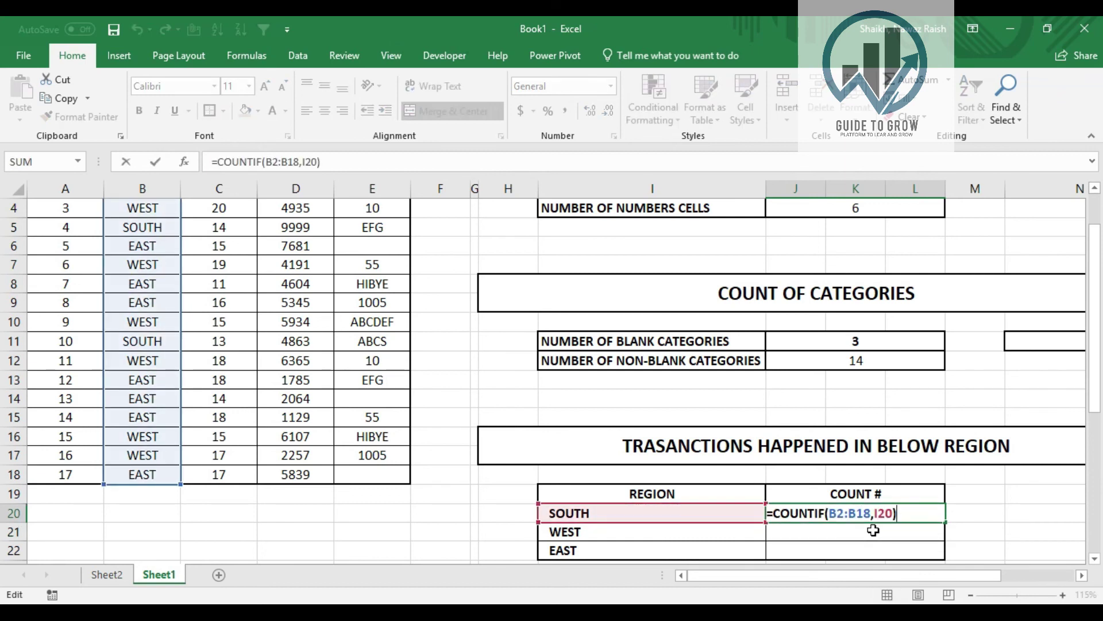
key(Escape)
key(Left)
key(Left)
key(Left)
key(Home)
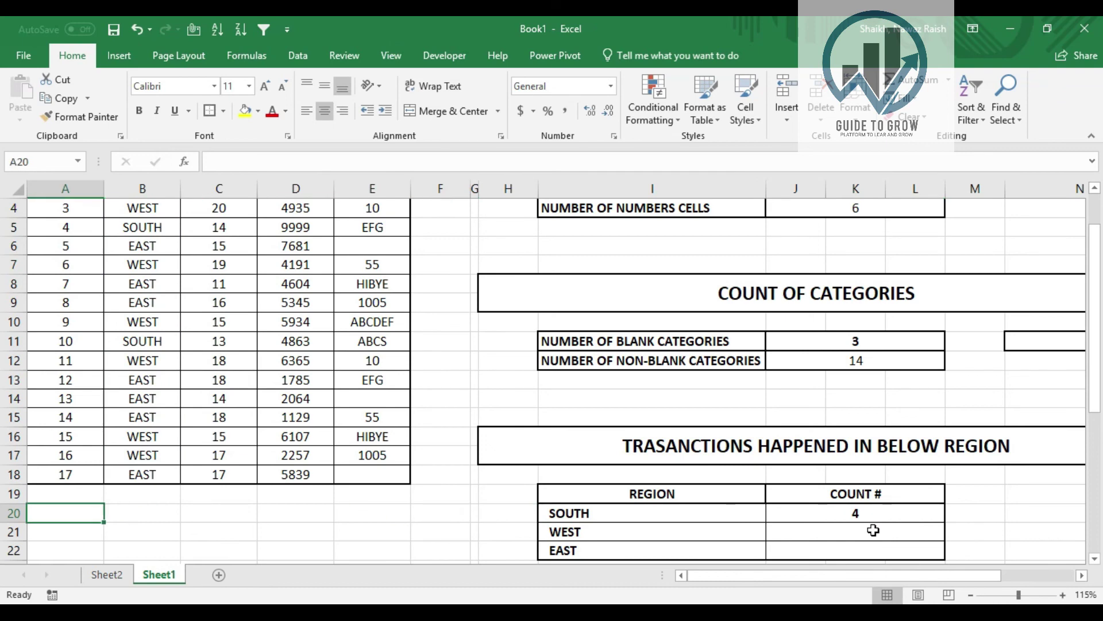
key(ctrl+Up)
key(ctrl+Up)
key(Right)
key(Down)
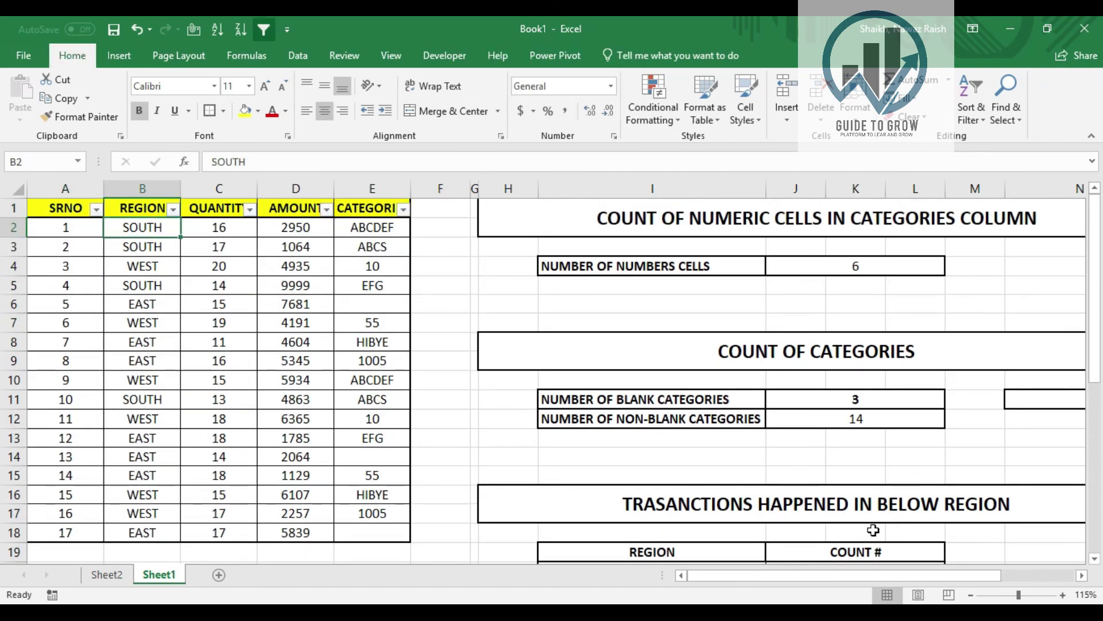
key(Up)
key(alt+Down)
key(Tab)
key(space)
key(Down)
key(Down)
key(space)
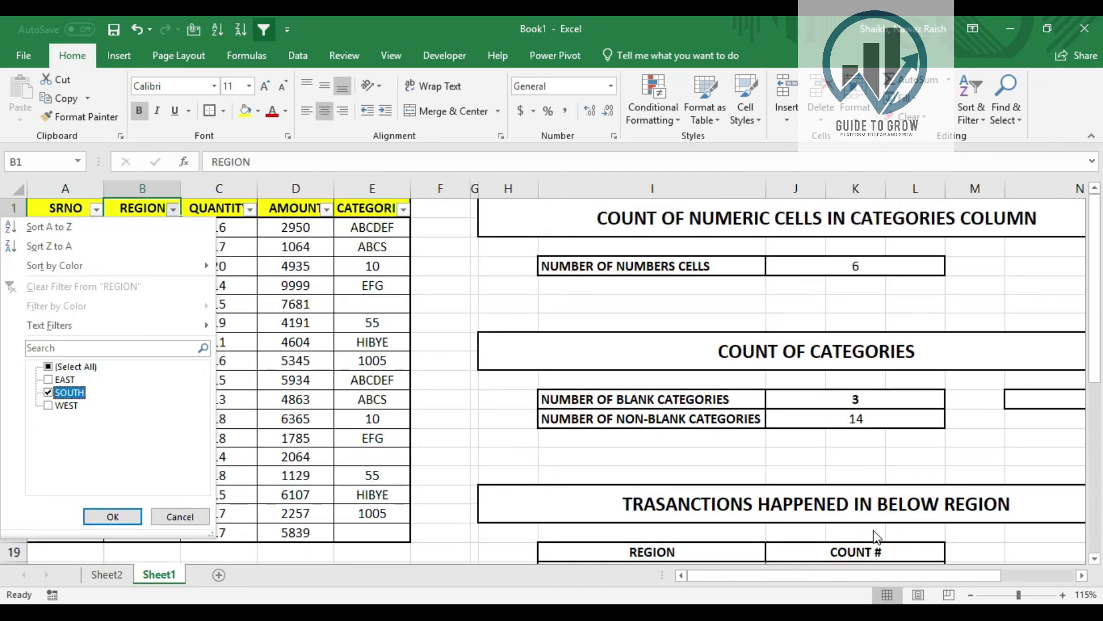
key(Return)
Step: Confirm 4 SOUTH rows, then turn off the filter so all 17 rows show
key(Down)
key(ctrl+shift+Down)
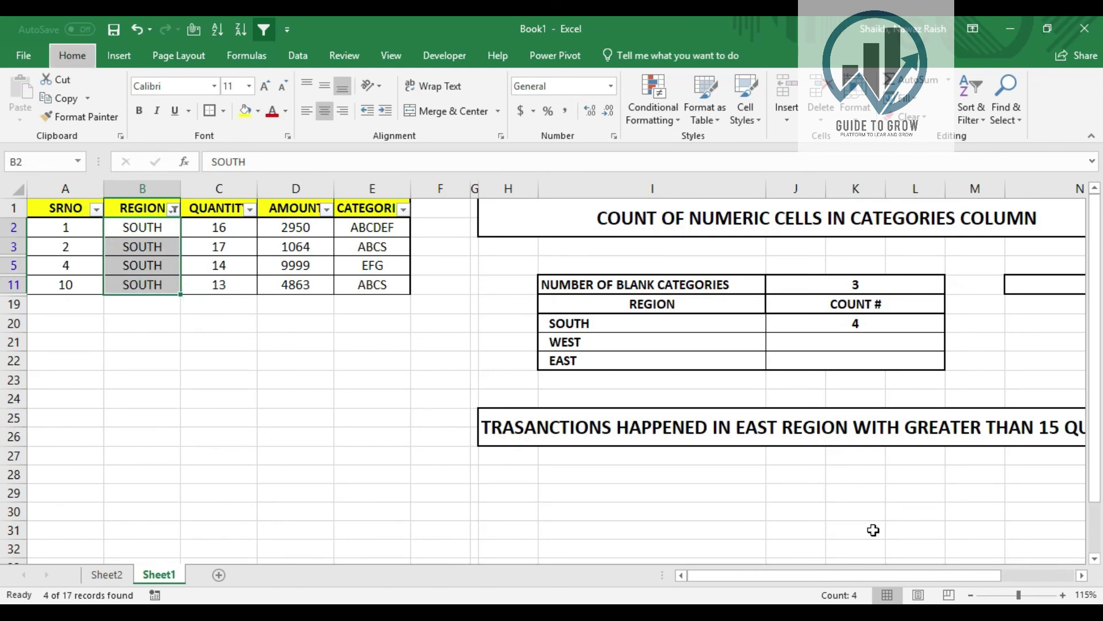
key(ctrl+shift+l)
key(Down)
key(Down)
key(Down)
key(Down)
key(Down)
key(Down)
key(Down)
key(Down)
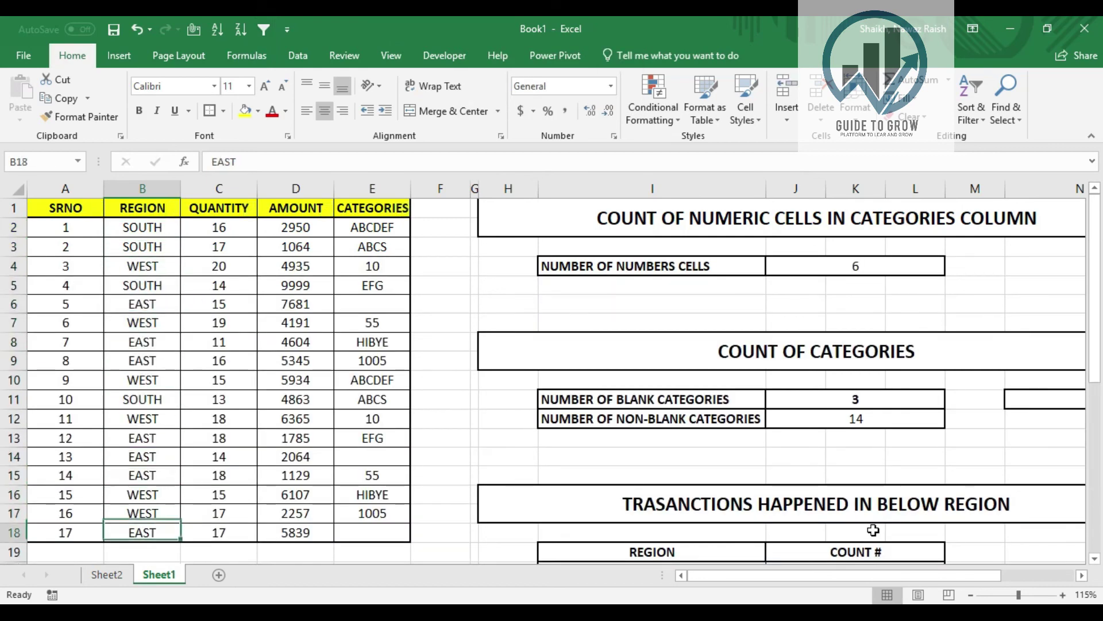
key(Down)
key(Down)
key(Down)
key(Right)
key(Right)
key(Right)
key(Right)
key(Right)
key(Right)
key(Down)
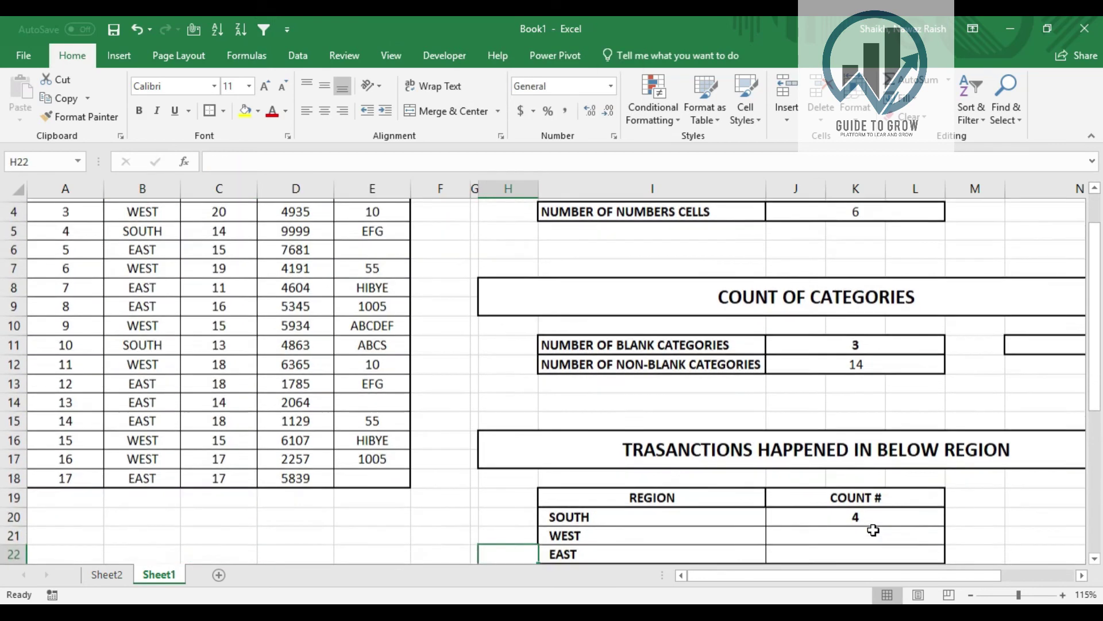
key(Right)
key(Right)
key(Up)
key(Up)
key(Up)
Step: Make the region range in the SOUTH count formula absolute as $B$2:$B$18
key(F2)
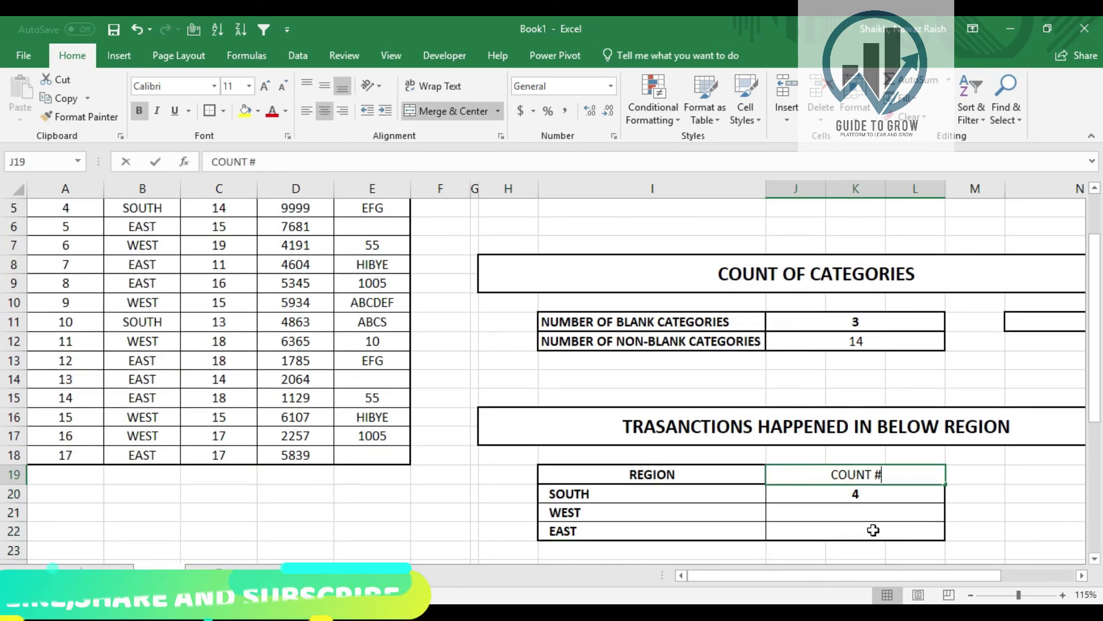
key(Return)
key(F2)
key(Left)
key(Left)
key(Left)
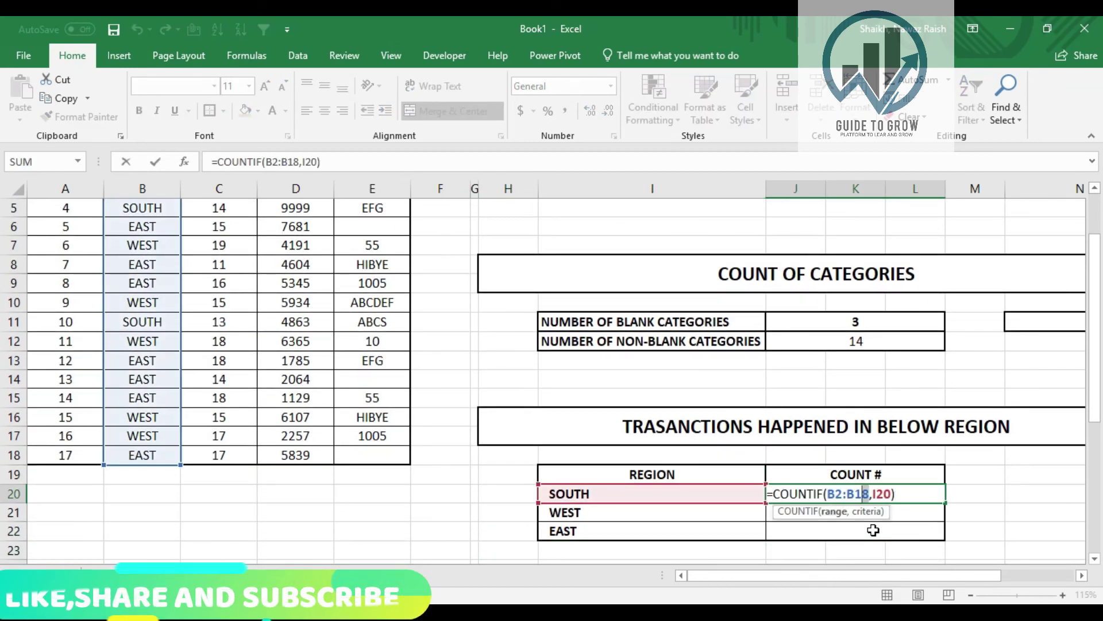
key(shift+Left)
key(shift+Left)
key(shift+Left)
key(shift+Left)
key(shift+Left)
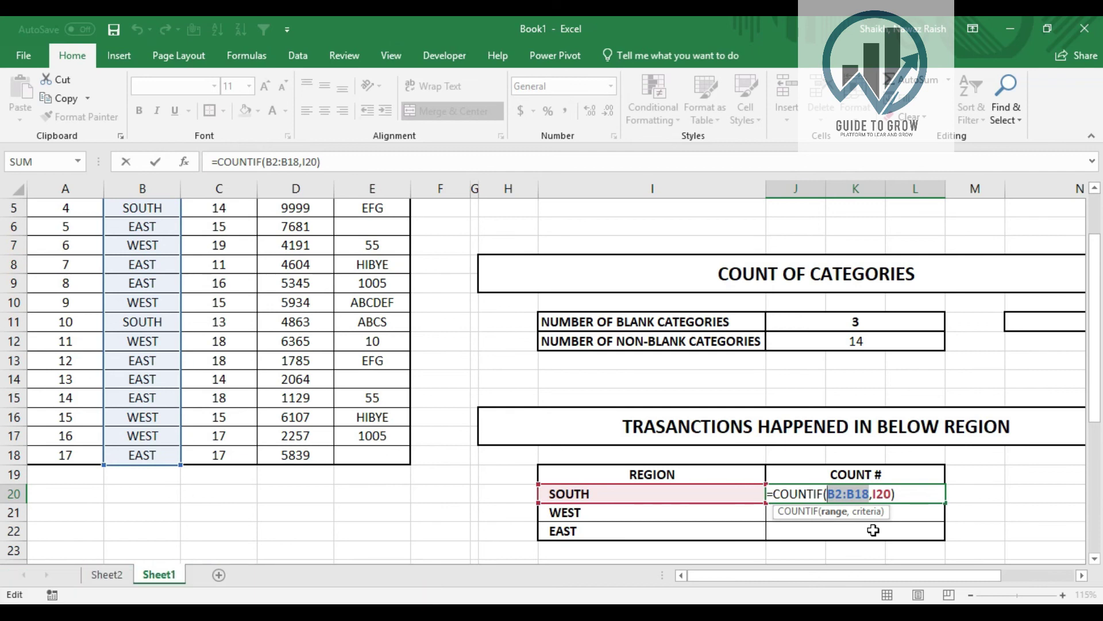
key(F4)
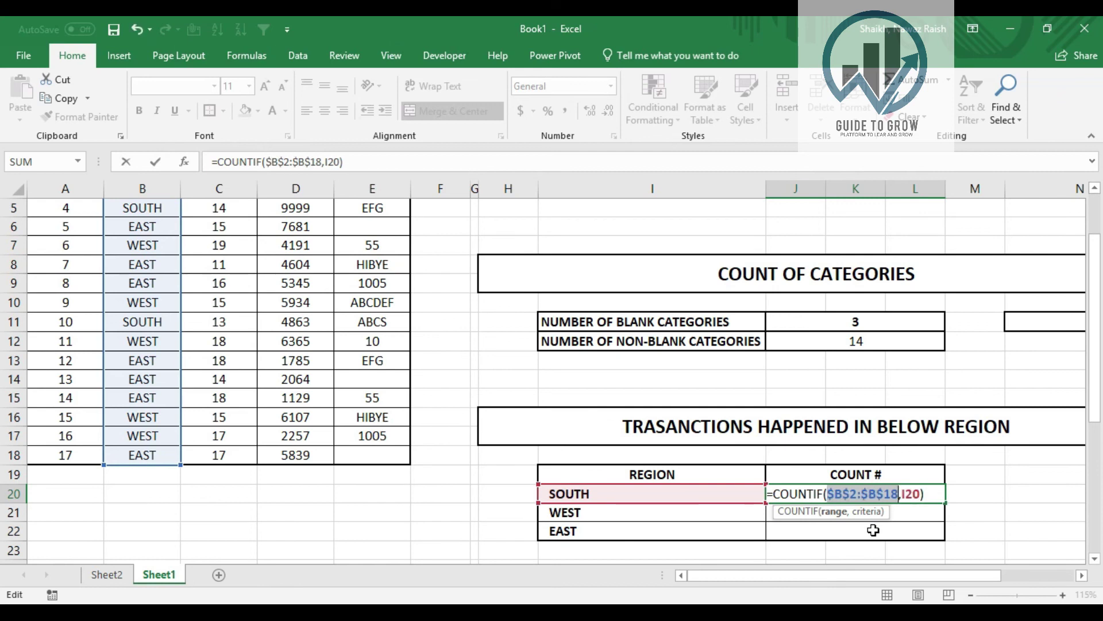
key(Return)
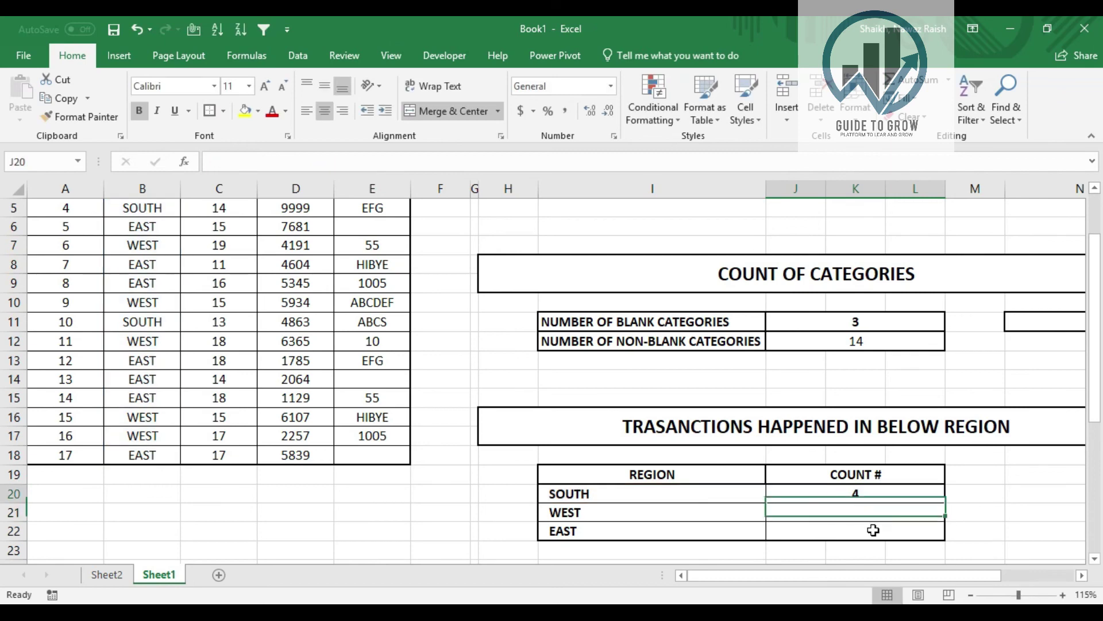
Step: Paste only the SOUTH formula into the WEST and EAST count cells, giving 6 and 7
key(Up)
key(ctrl+c)
key(Down)
shift+click(873, 529)
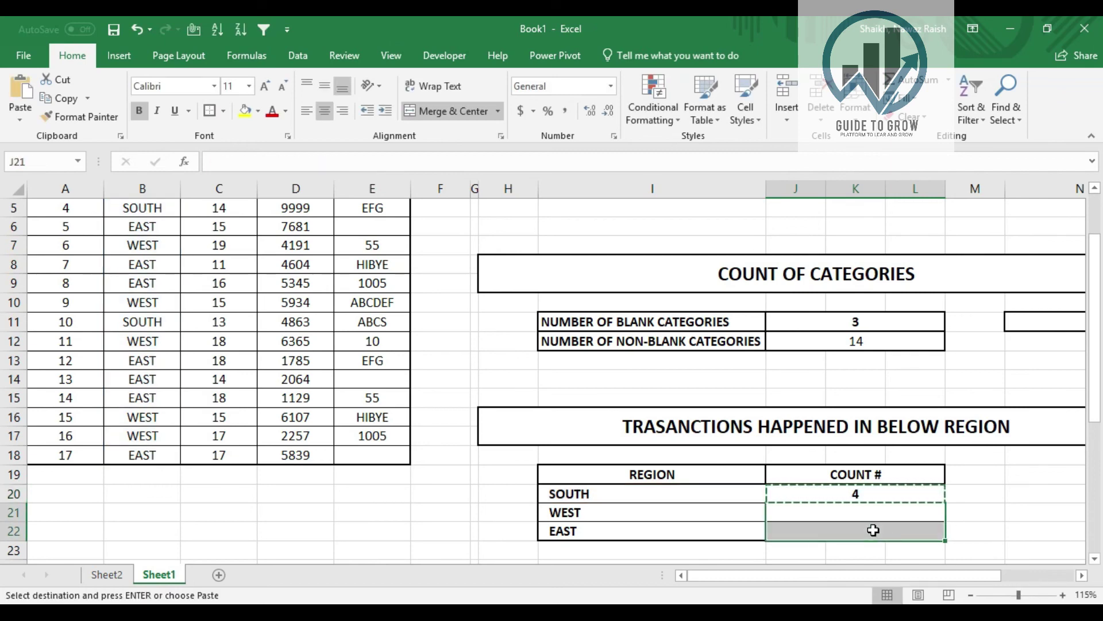
key(ctrl+alt+v)
key(Return)
key(Escape)
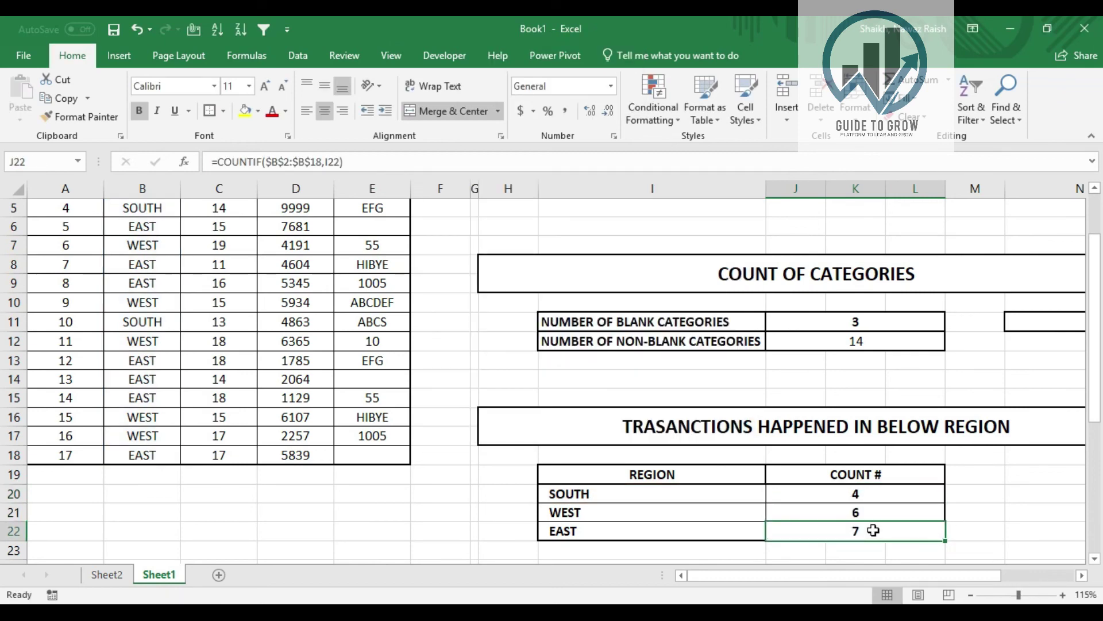
key(Down)
Step: Review the three region count formulas and select them to confirm they total 17
scroll(873, 529, down, 1)
key(Up)
key(Up)
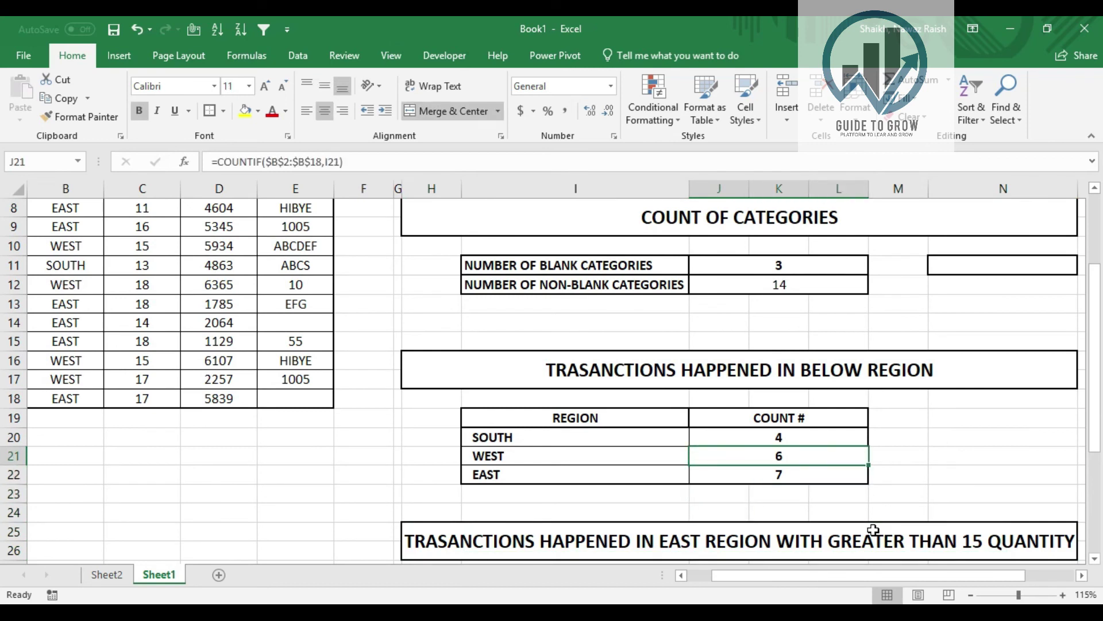
key(Up)
key(Down)
key(Right)
key(Left)
key(Up)
key(Down)
key(Down)
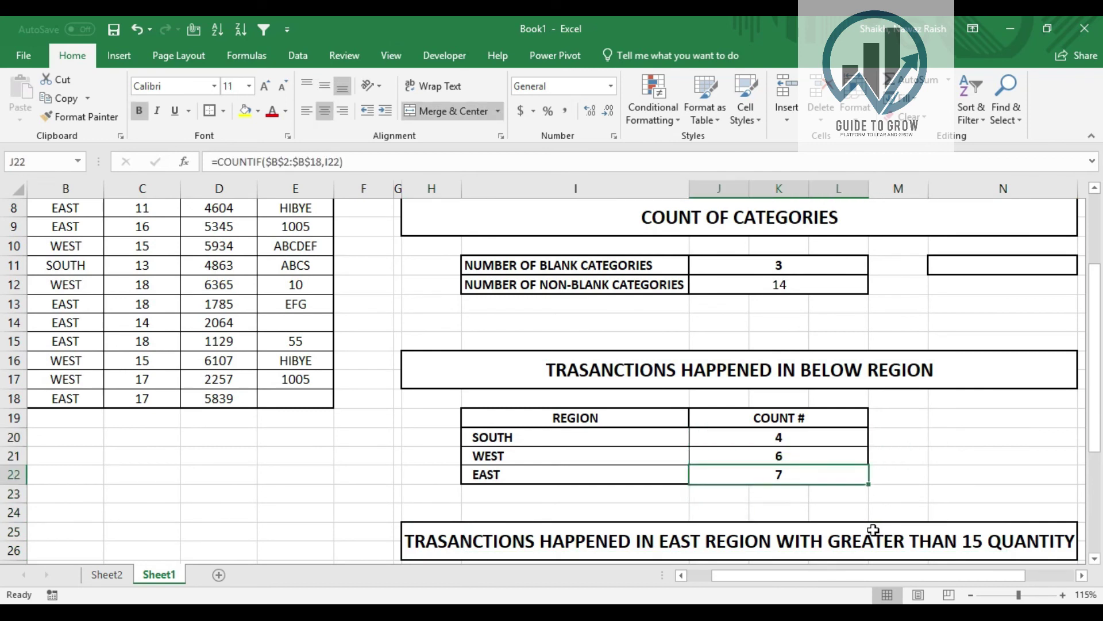
key(shift+Up)
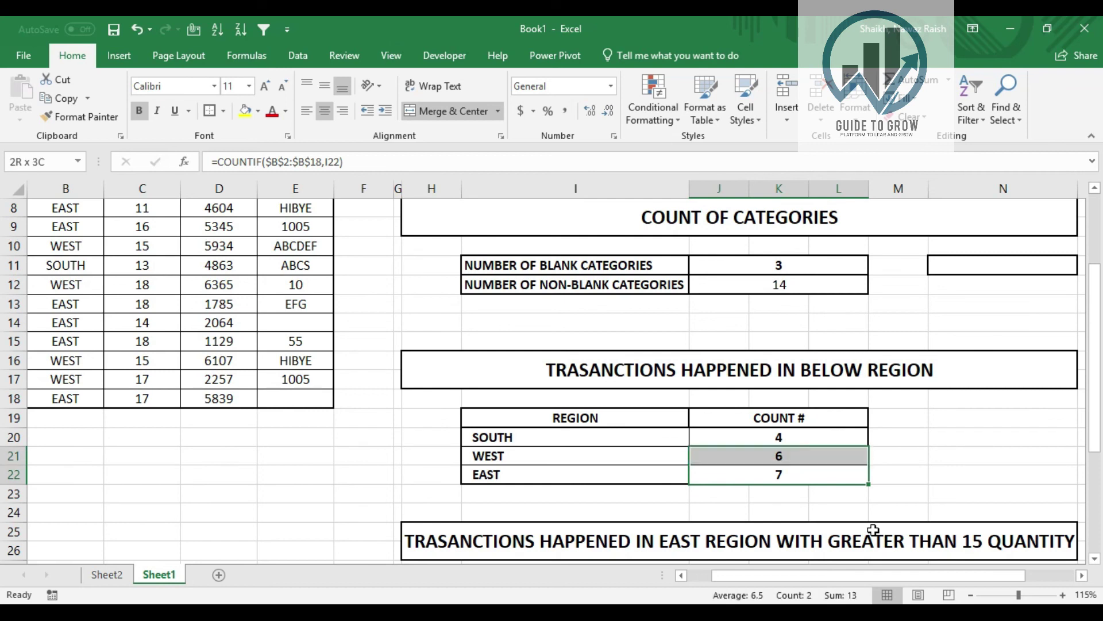
key(shift+Up)
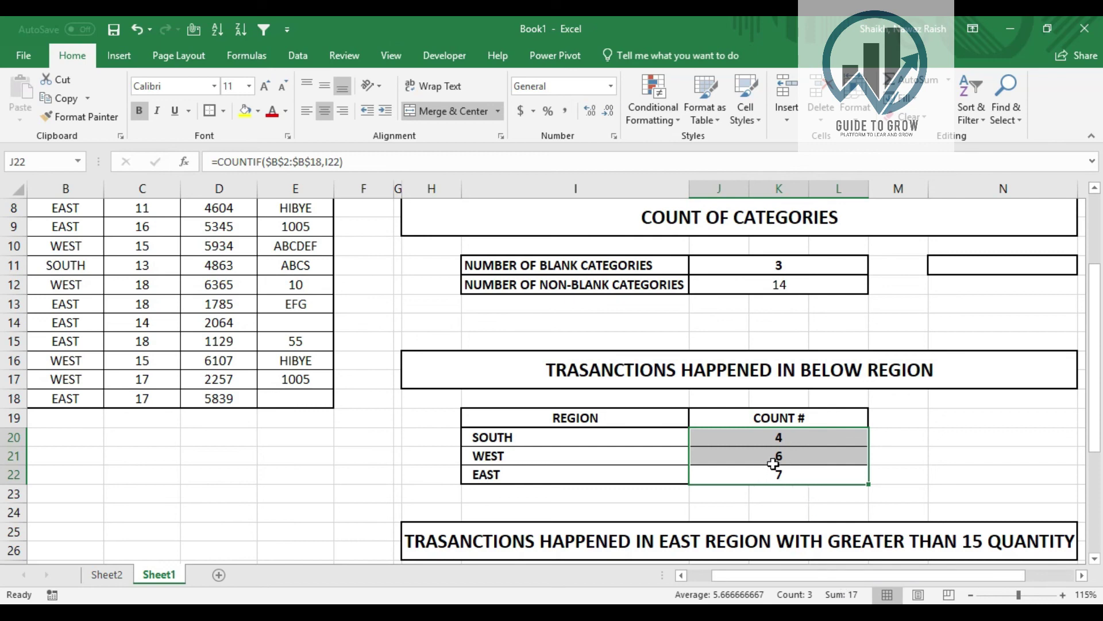
key(Down)
key(Down)
key(Down)
key(Down)
key(Down)
key(Down)
key(Down)
key(Down)
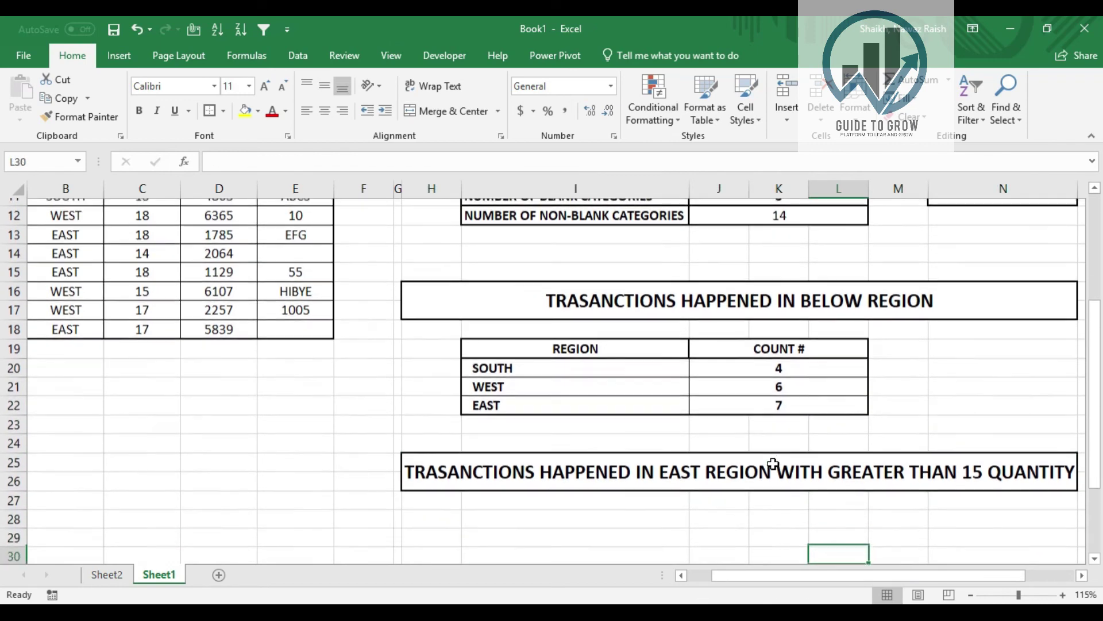
key(Down)
key(Down)
key(Down)
Step: Turn on AutoFilter for the sales data table
key(Up)
key(Up)
key(Up)
key(Up)
key(Up)
key(Up)
key(Up)
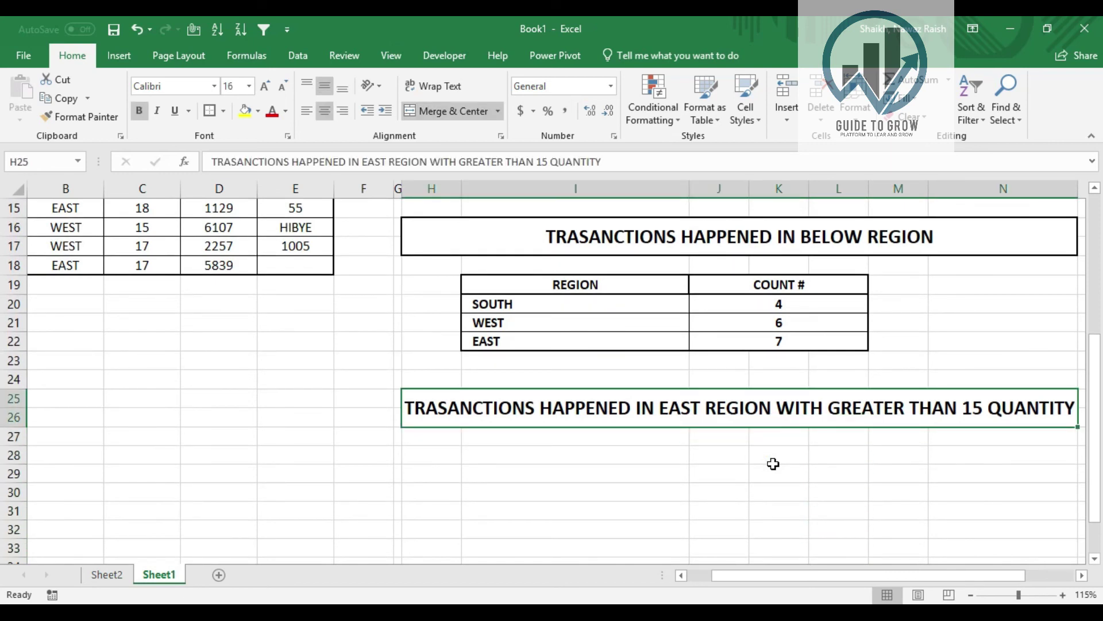
key(Right)
key(Left)
key(Left)
key(Left)
key(Left)
key(Left)
key(Left)
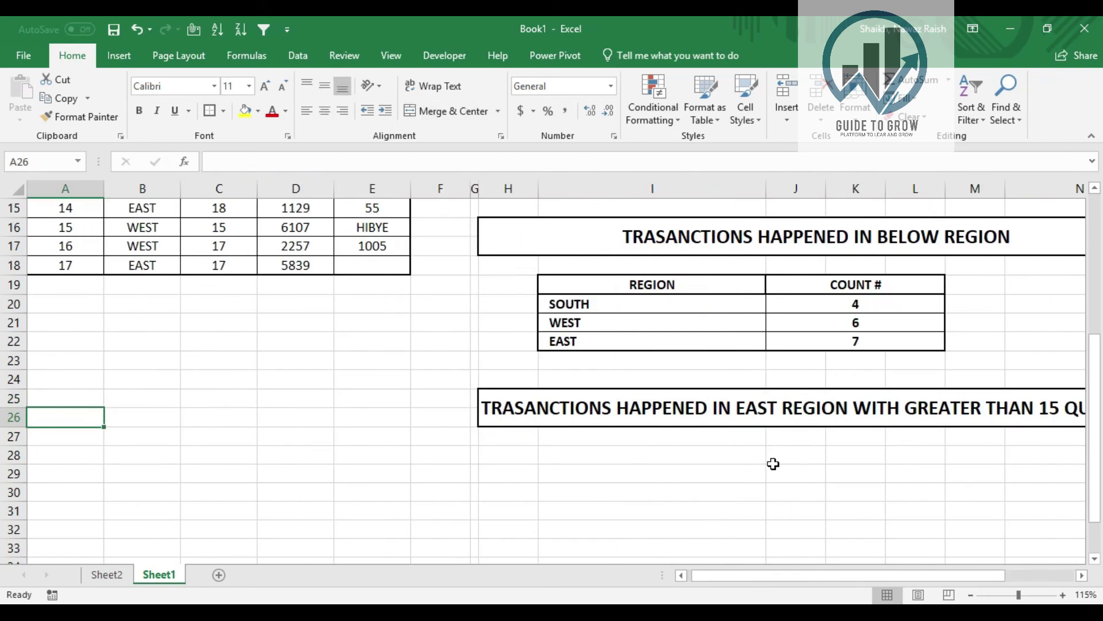
key(ctrl+Up)
key(ctrl+Up)
key(Right)
key(Down)
key(Up)
key(alt+d)
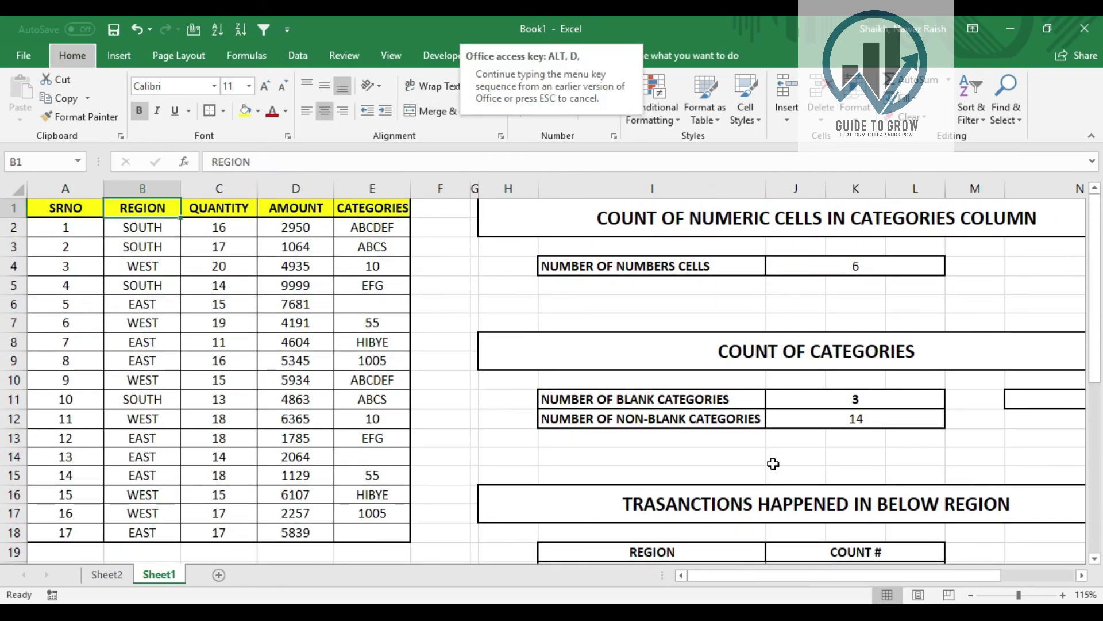
key(f)
key(f)
Step: Filter the REGION column to show only EAST rows
key(alt+Down)
key(Tab)
key(space)
key(Down)
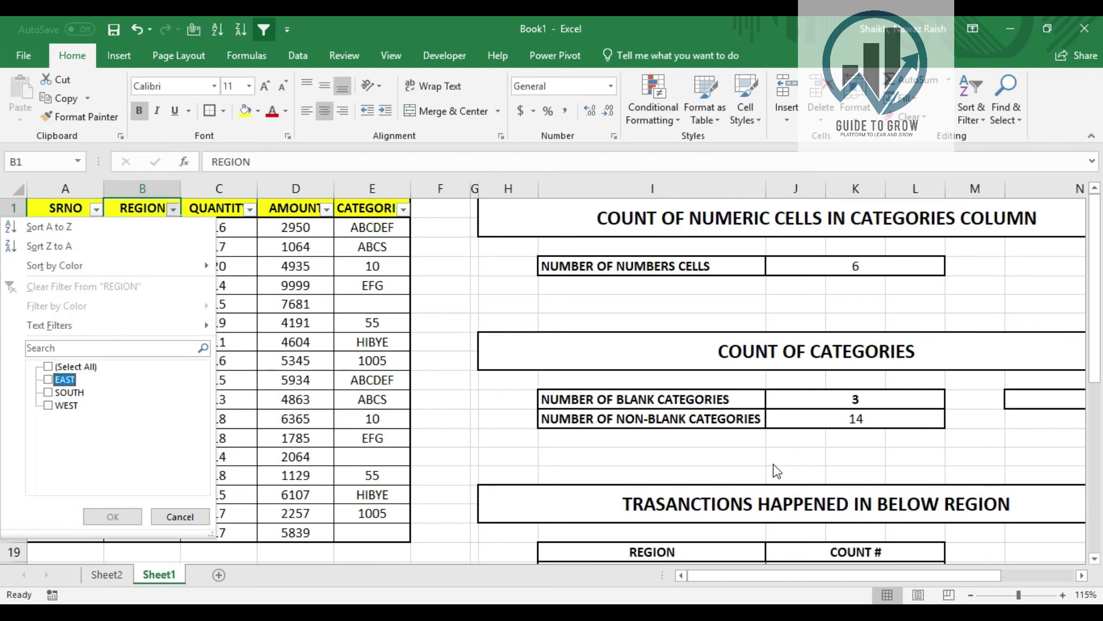
key(space)
key(Return)
Step: Apply a QUANTITY number filter of greater than 15
key(Right)
key(alt+Down)
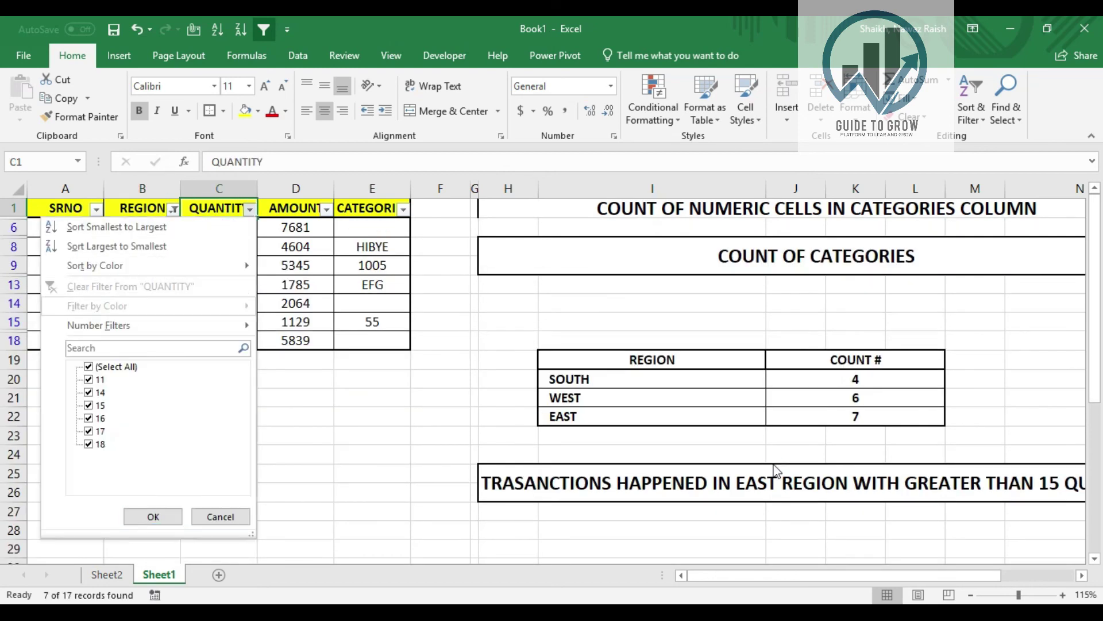
key(f)
key(Down)
key(Down)
key(Return)
text(15)
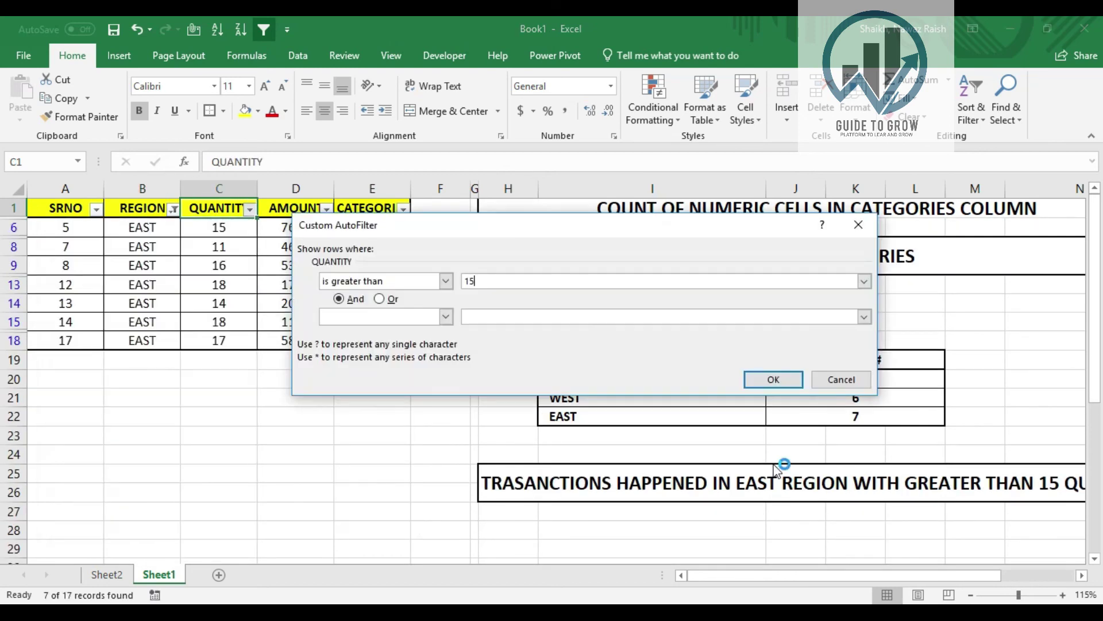
key(Return)
Step: Select the filtered quantity and region values to review the 4 matching records
key(Down)
key(ctrl+shift+Down)
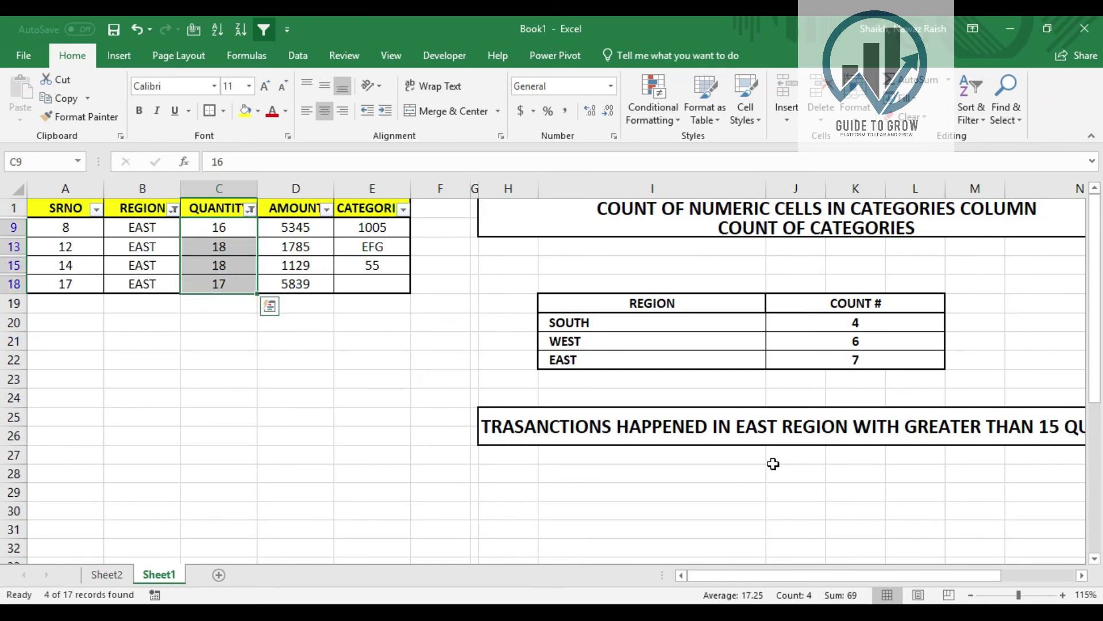
key(Up)
key(Down)
key(ctrl+shift+Down)
key(Left)
key(ctrl+shift+Down)
key(Up)
key(Right)
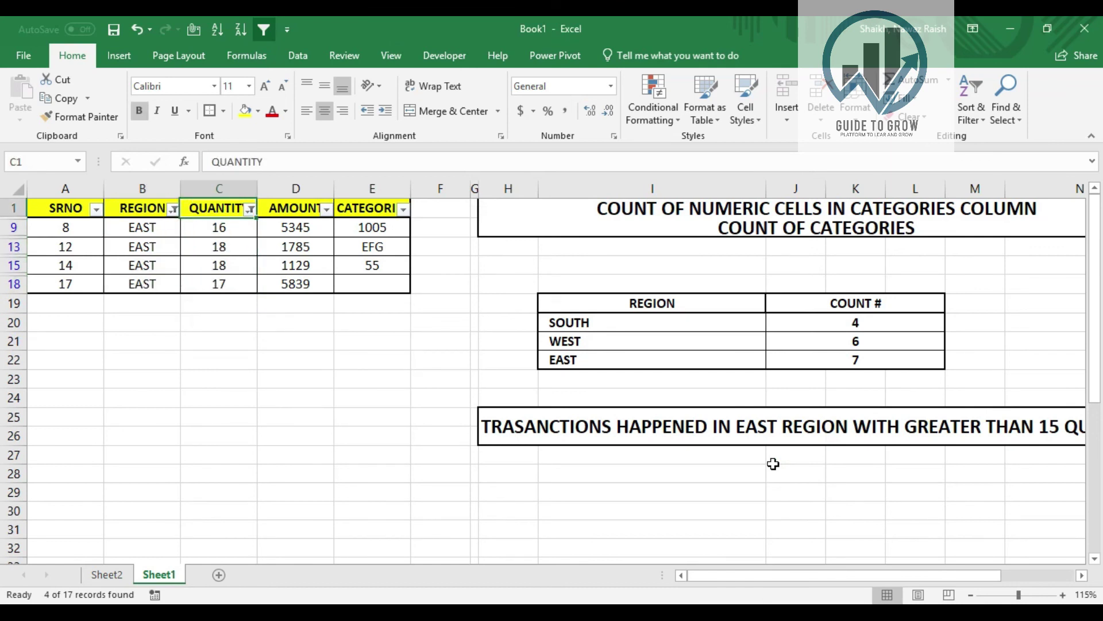
key(Down)
key(ctrl+shift+Down)
key(Up)
Step: Clear the quantity filter and select all EAST quantities
key(alt+Down)
key(Down)
key(Down)
key(Down)
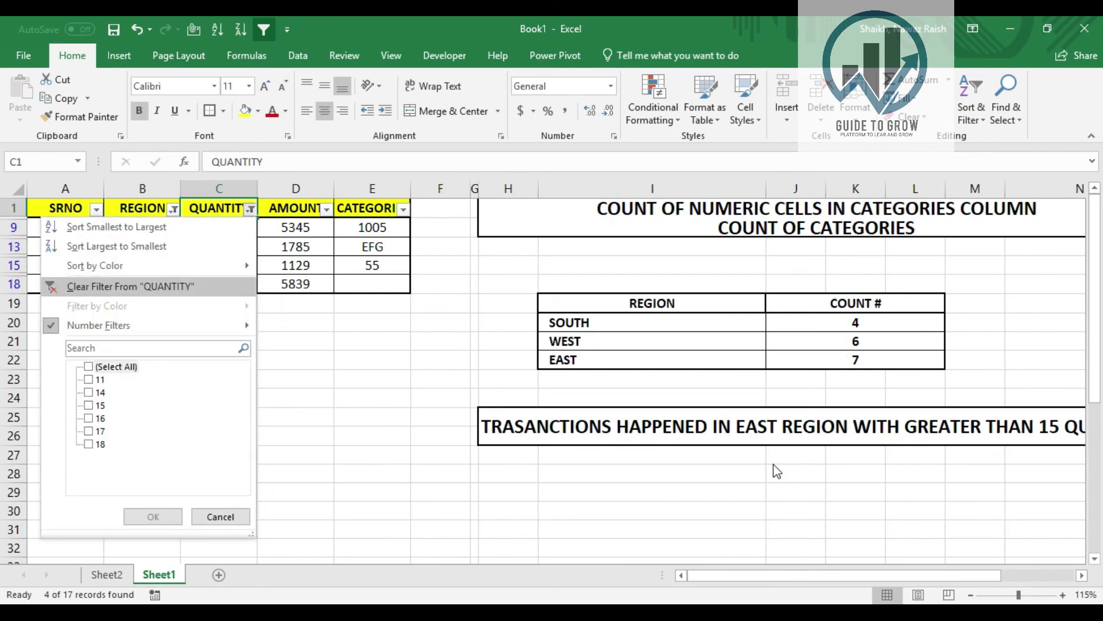
key(Return)
key(Down)
key(ctrl+shift+Down)
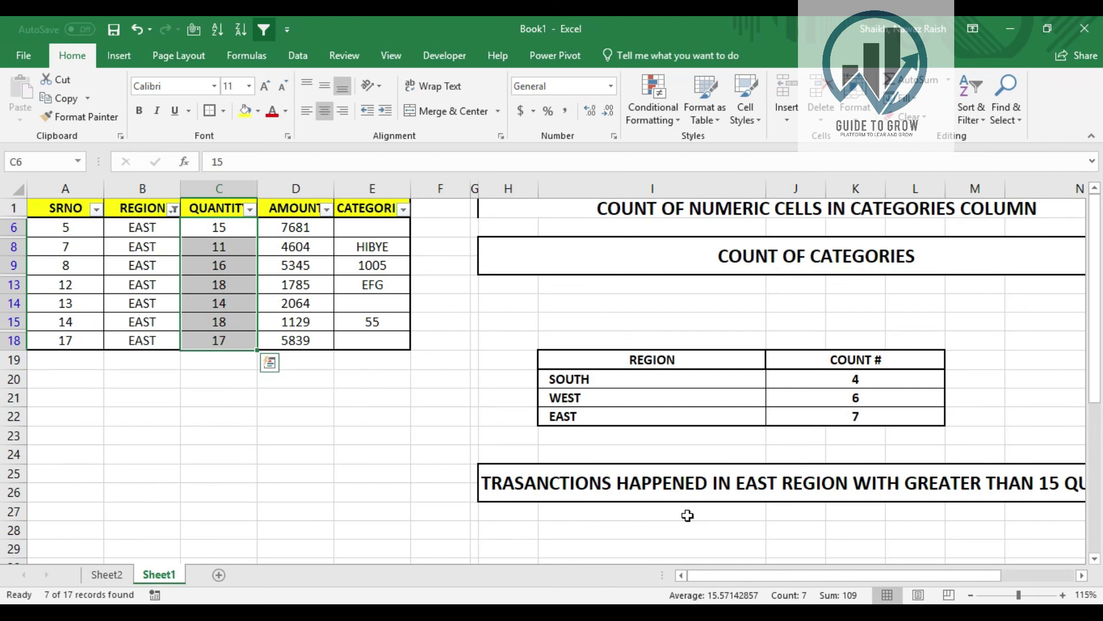
Step: Reapply the QUANTITY greater-than-15 filter to the EAST rows
key(Up)
key(alt+Down)
key(Down)
key(Down)
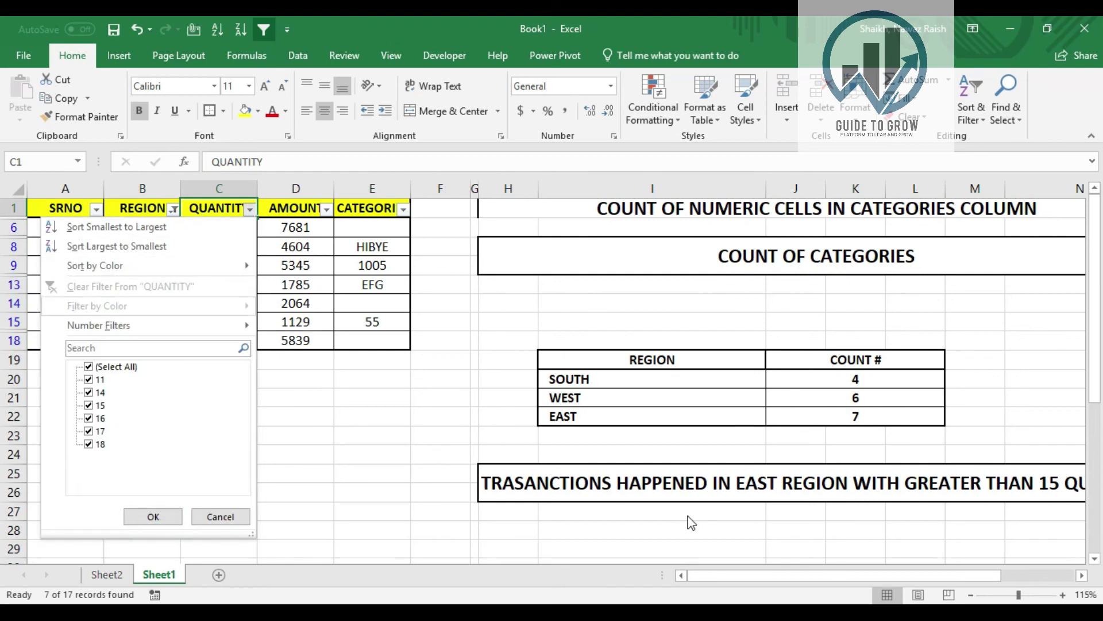
key(Down)
key(Right)
key(Down)
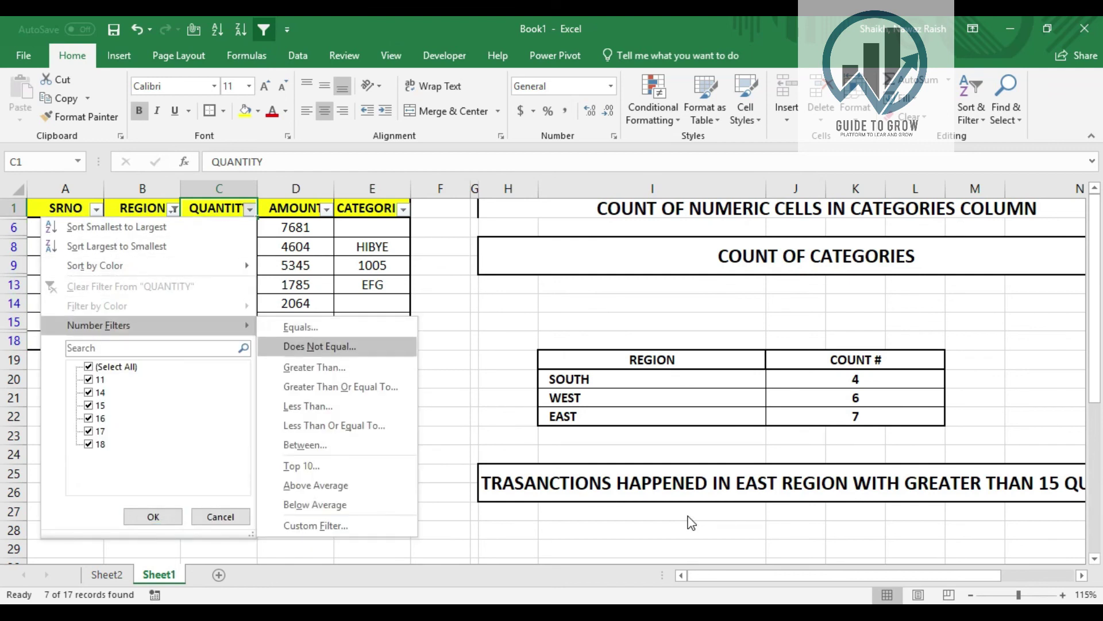
key(Down)
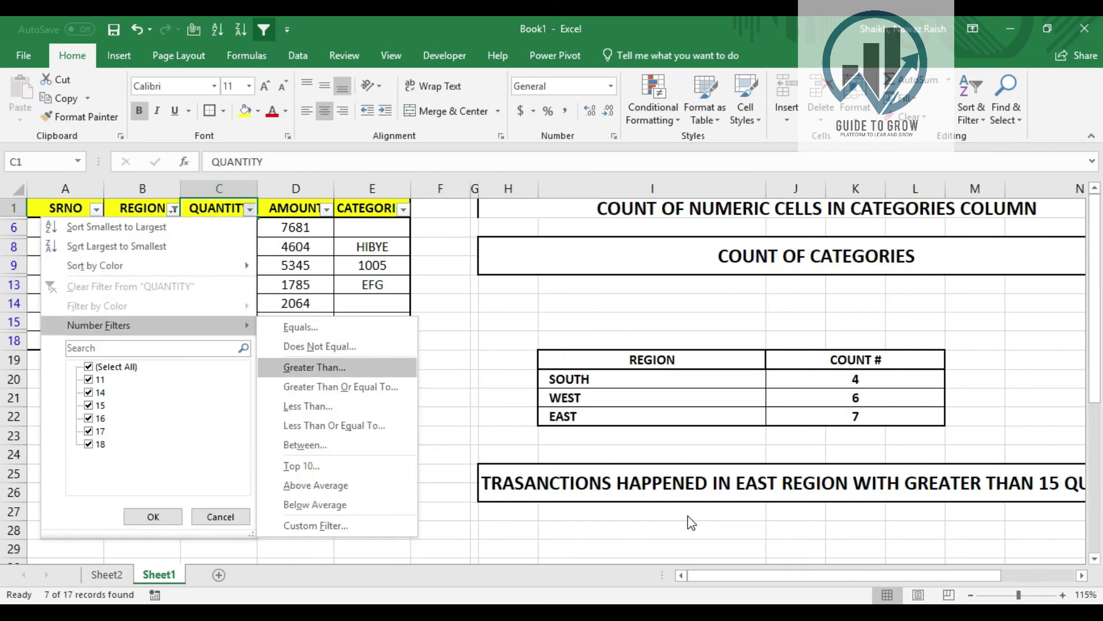
key(Return)
text(15)
key(Return)
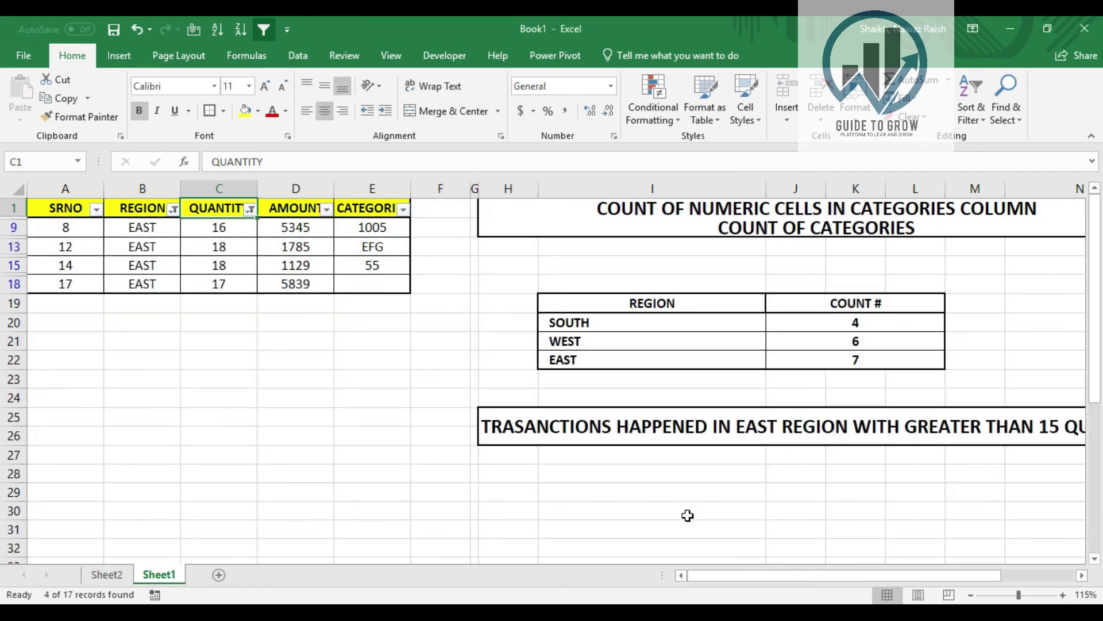
Step: Check the first matching row, then clear the filters so all rows show again
key(Left)
key(Down)
key(shift+Right)
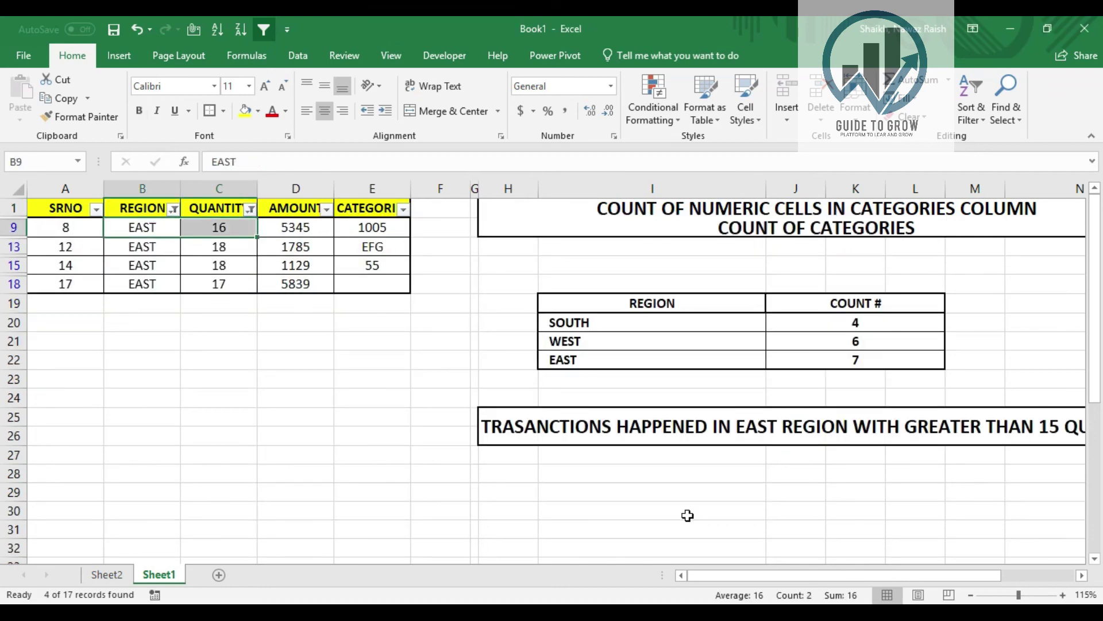
key(alt+d)
key(f)
key(s)
key(Down)
key(Down)
key(Down)
key(Down)
key(Down)
key(Down)
key(Down)
key(Down)
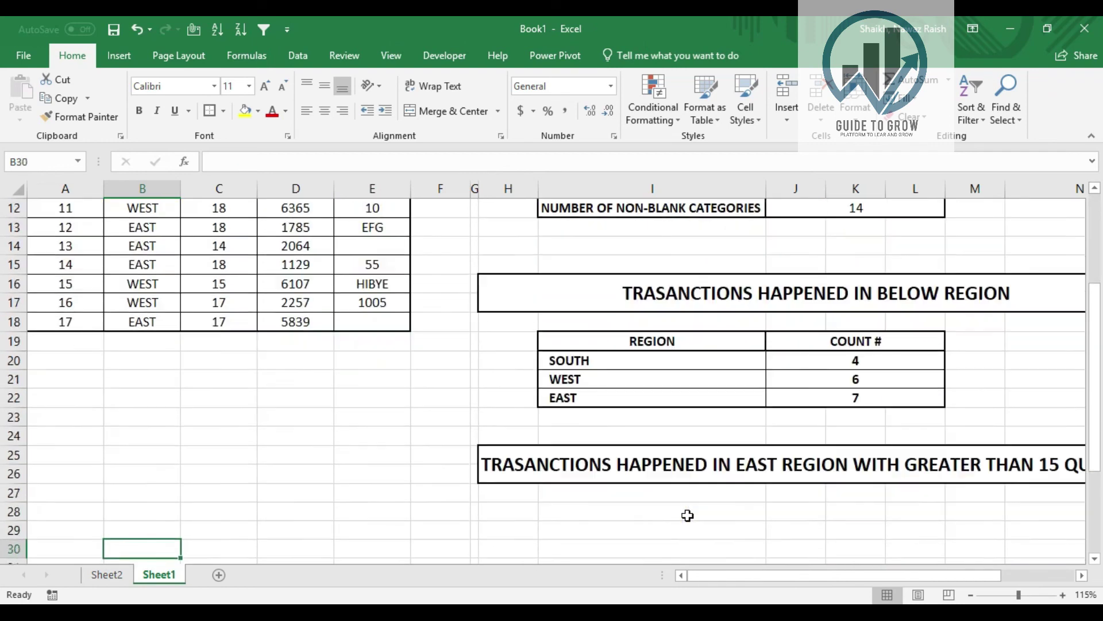
key(Down)
key(Down)
key(Down)
Step: Enter the label EAST in cell I29
key(Right)
key(Right)
key(Right)
key(Right)
key(Right)
key(Right)
key(Right)
key(Right)
key(Up)
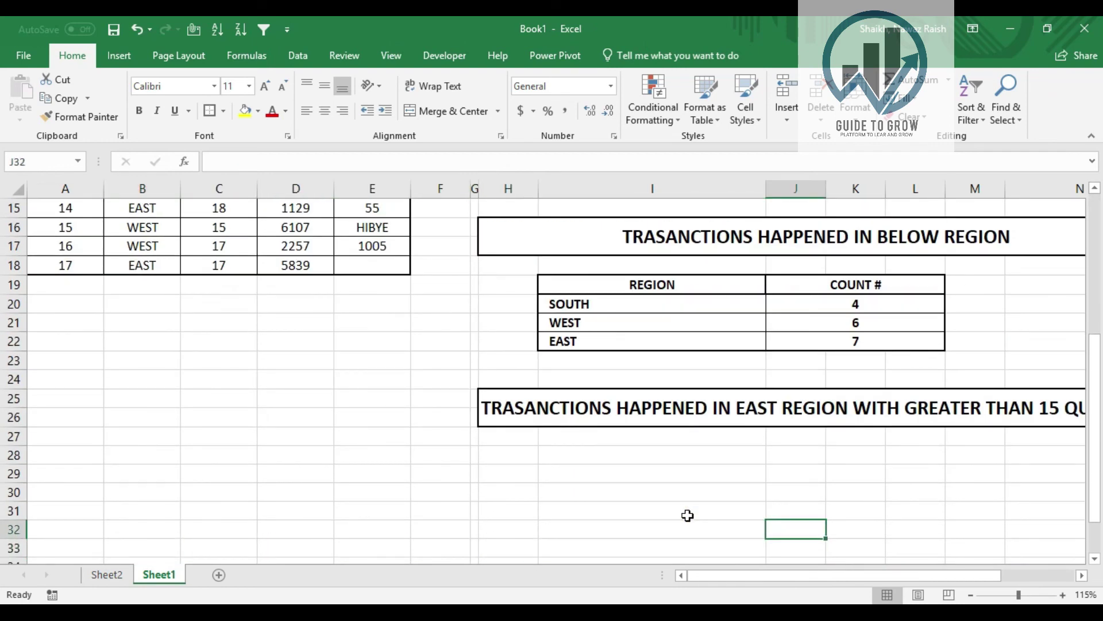
key(Up)
key(Up)
key(Up)
key(Up)
key(Up)
key(Left)
key(Down)
key(Down)
key(Down)
key(Down)
key(Down)
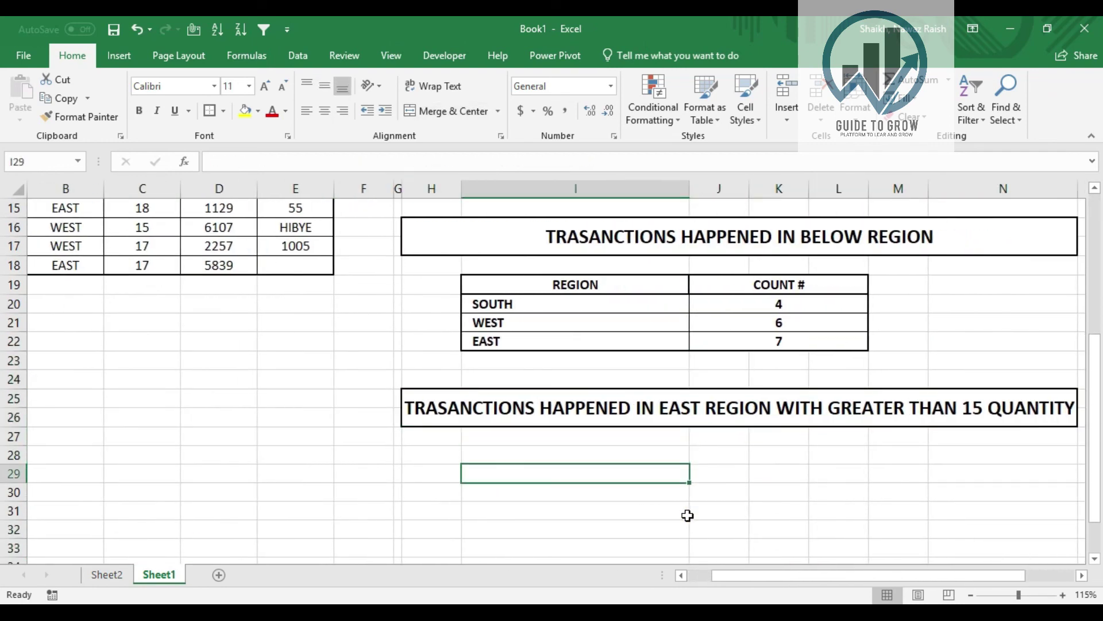
text(EAST)
key(Return)
Step: Centre the EAST label and make it bold
key(Right)
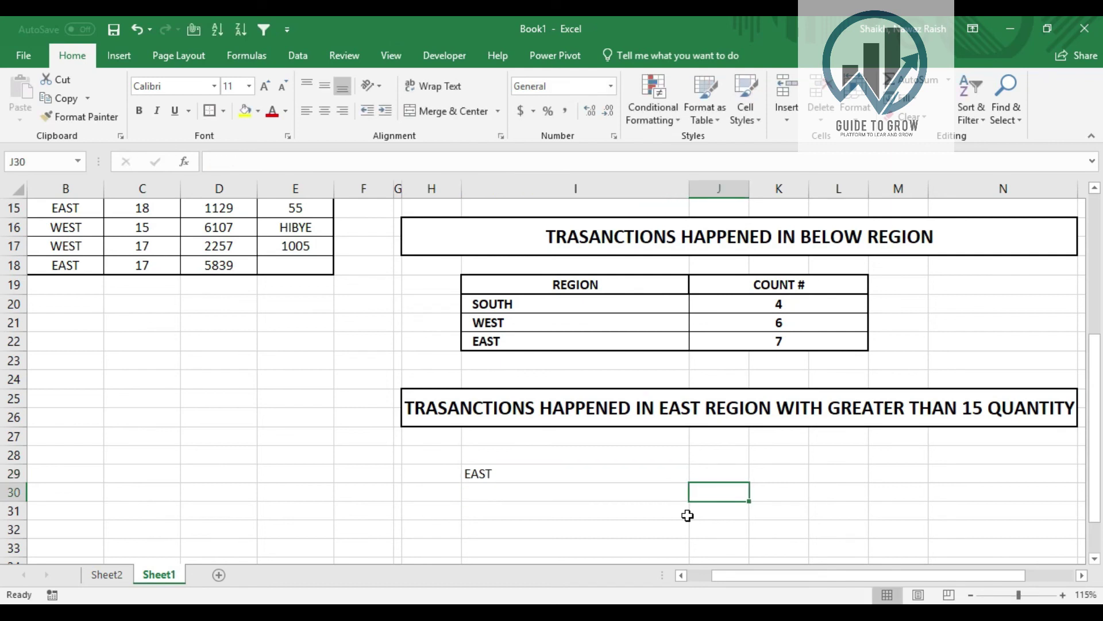
key(Up)
key(Left)
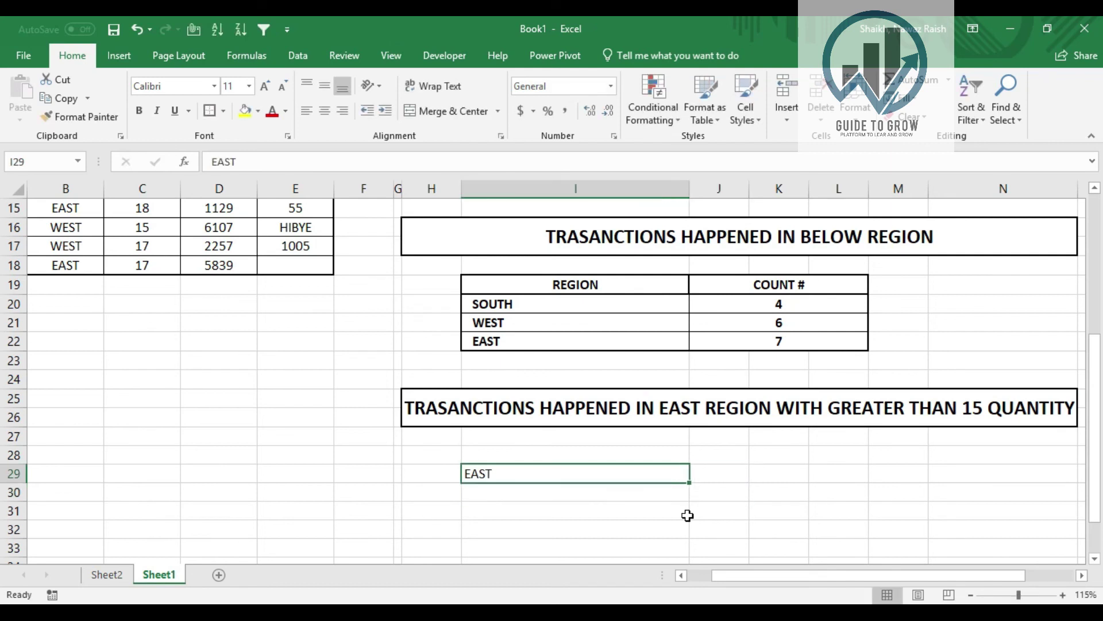
key(alt+h)
key(a)
key(c)
key(Down)
key(Up)
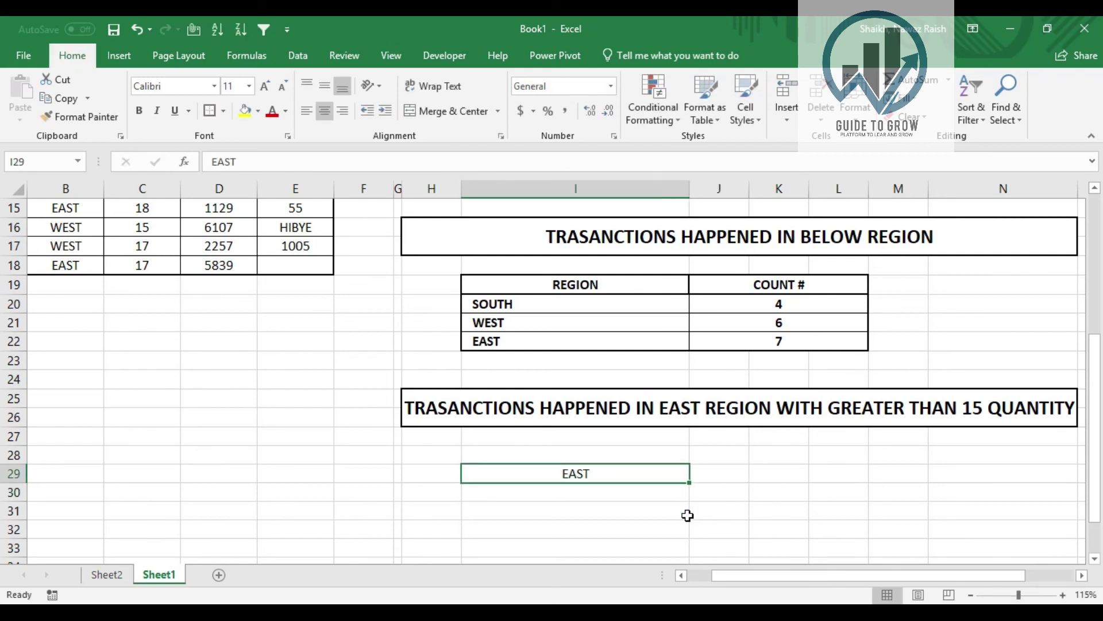
key(ctrl+b)
Step: Select I29 and J29 to give them borders
key(Right)
key(Left)
key(shift+Right)
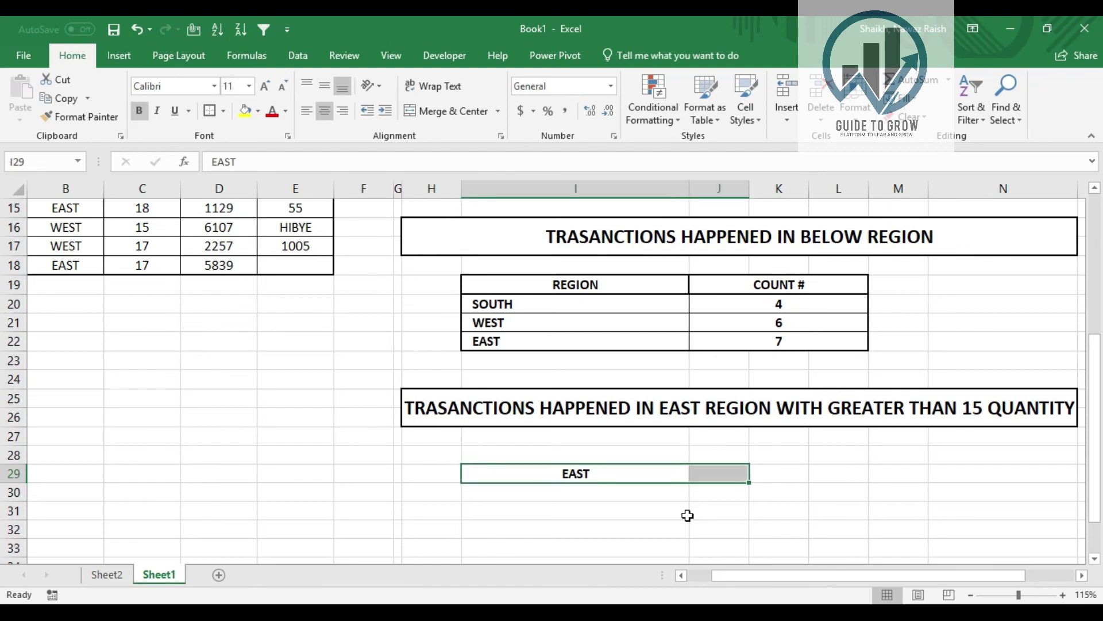
key(alt+h)
Step: Apply All Borders to I29:J29 and begin a =COUNTIFS( formula in J29
key(b)
key(Right)
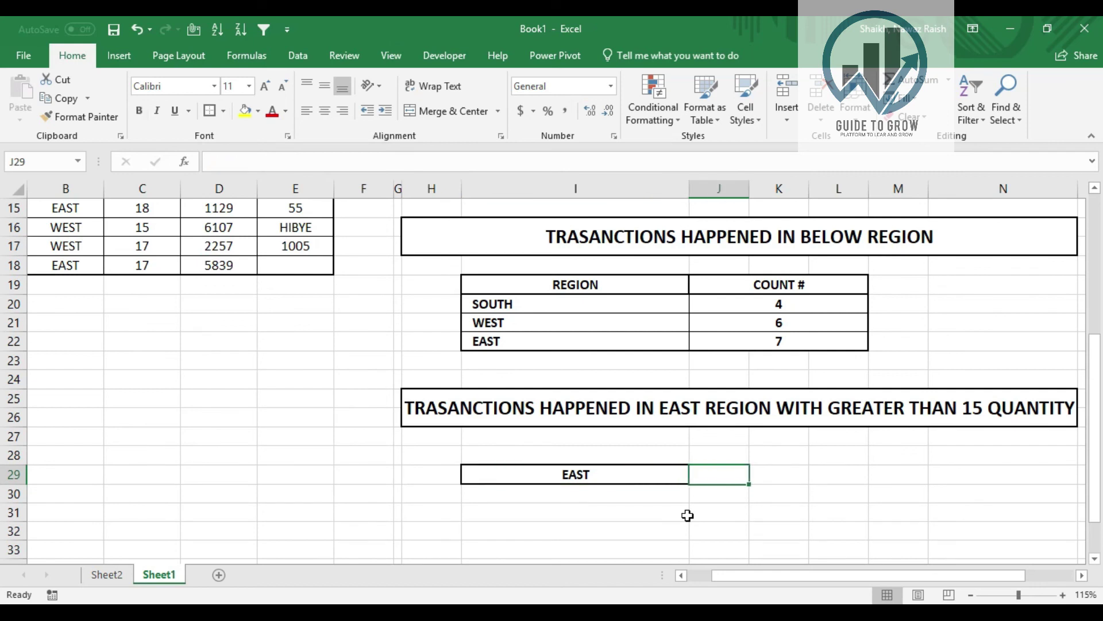
text(=COUNTIFS)
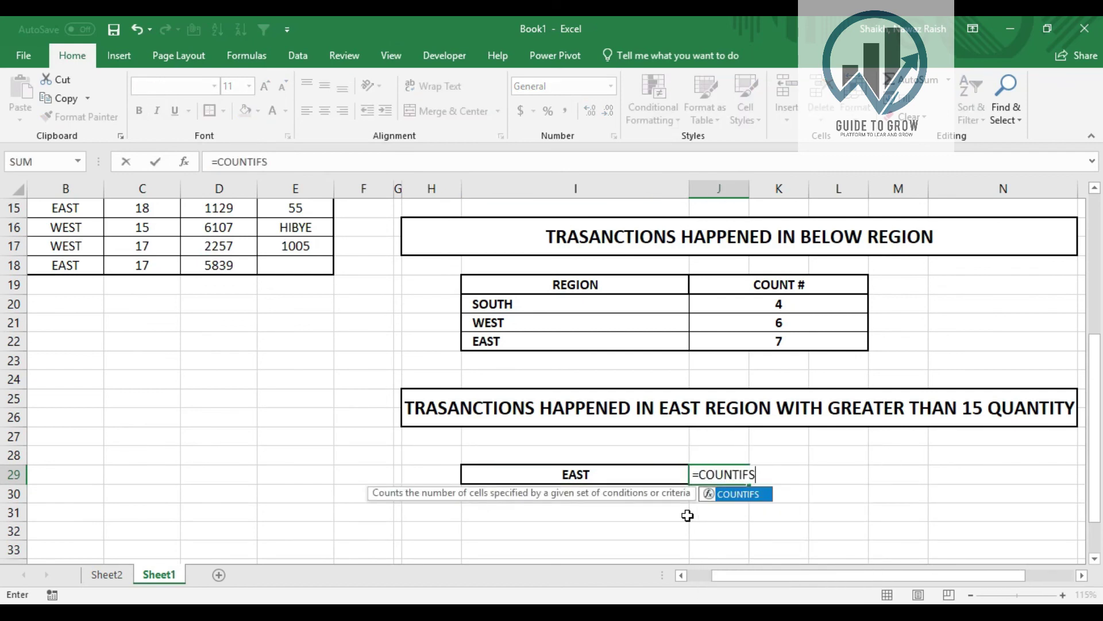
text(()
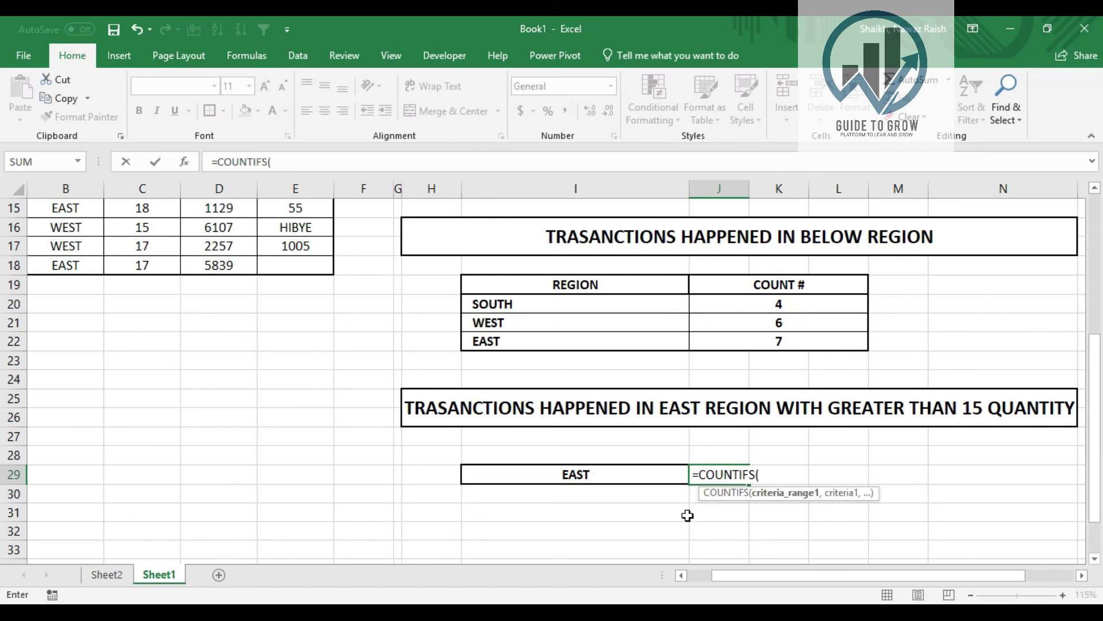
Step: Add the absolute range $B$2:$B$18 with the criterion "EAST" to the formula
key(Left)
key(Left)
key(Left)
key(Left)
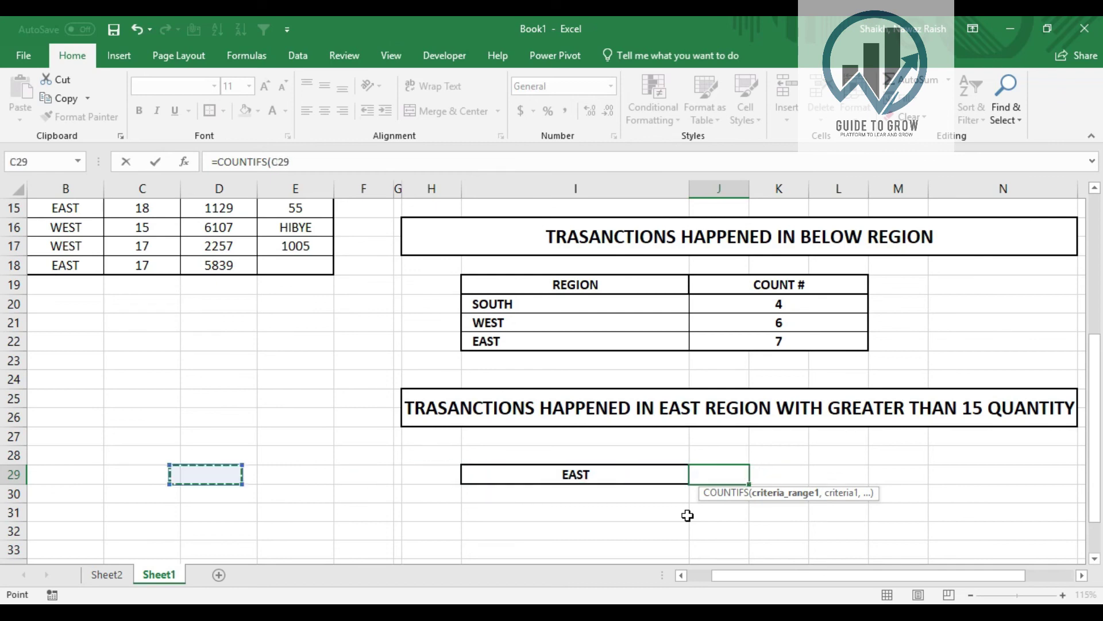
key(Left)
key(Left)
key(ctrl+Up)
key(ctrl+Up)
key(ctrl+Up)
key(ctrl+Right)
key(Left)
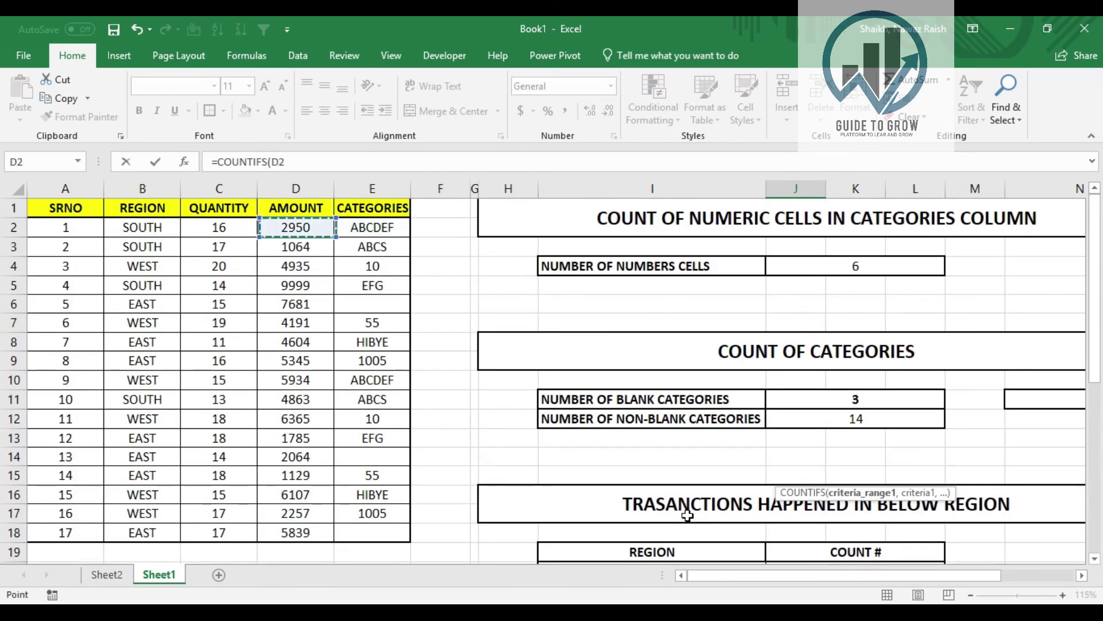
key(Left)
key(Left)
key(Down)
key(ctrl+shift+Down)
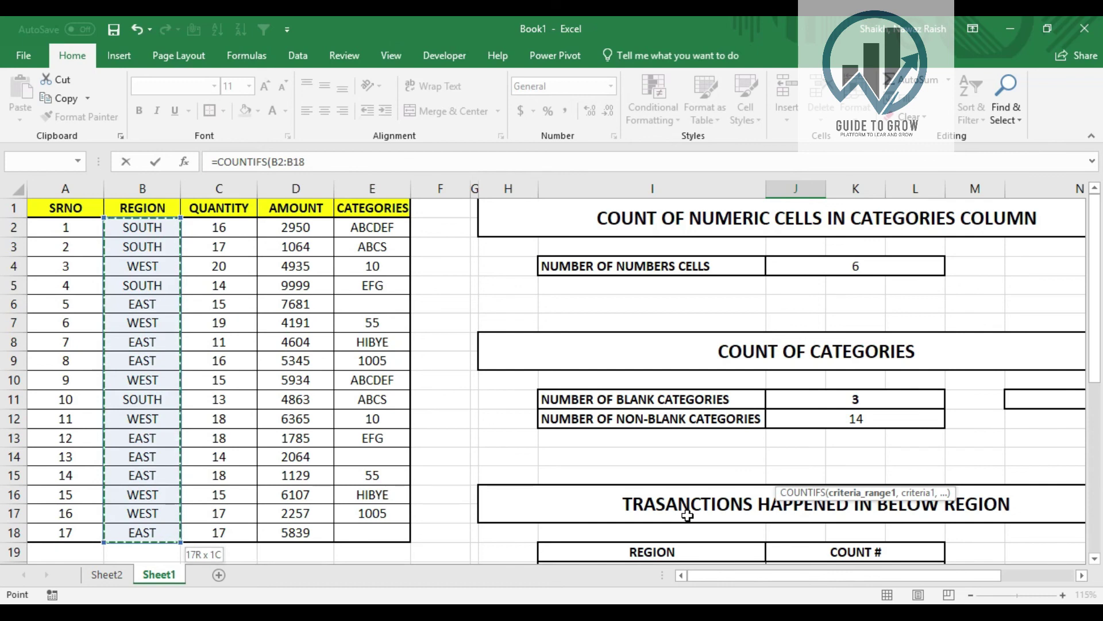
key(F4)
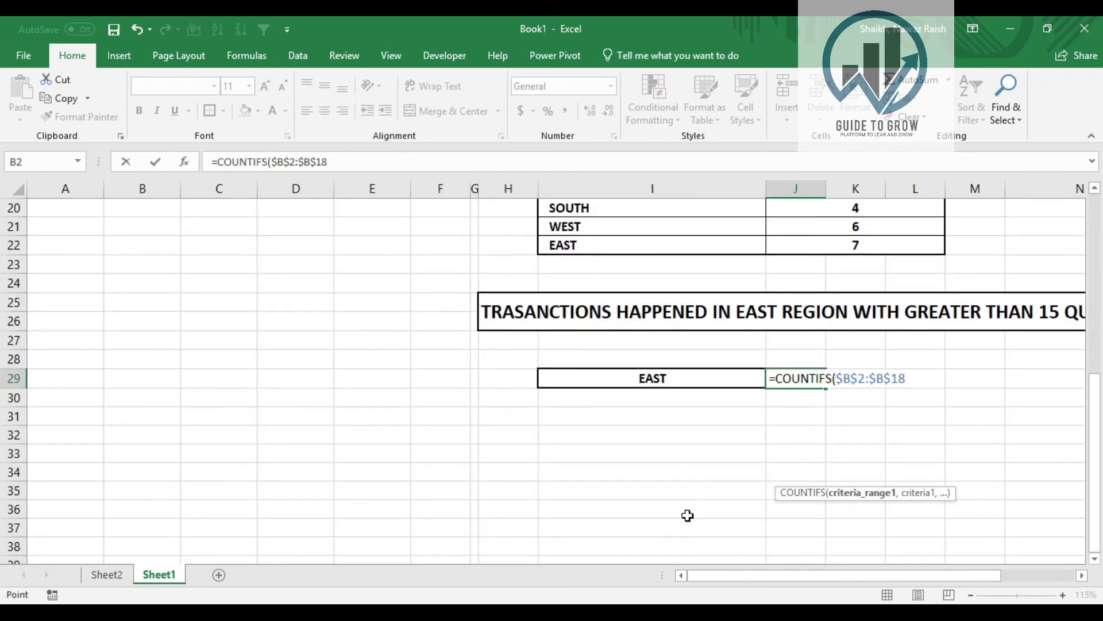
text(,)
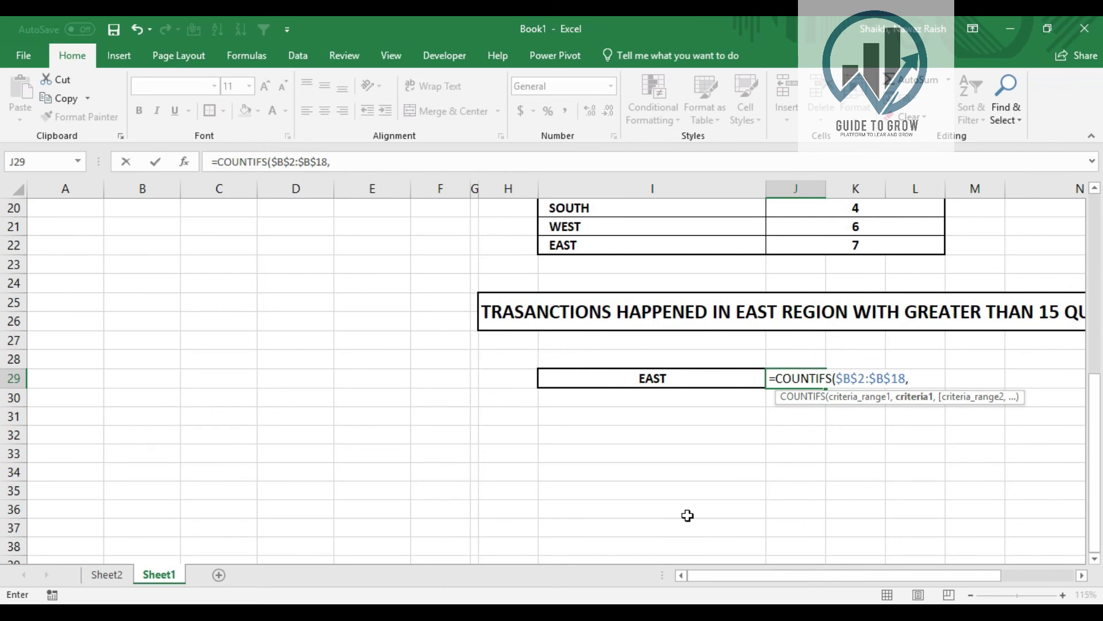
text("EAS)
text(T")
text(,)
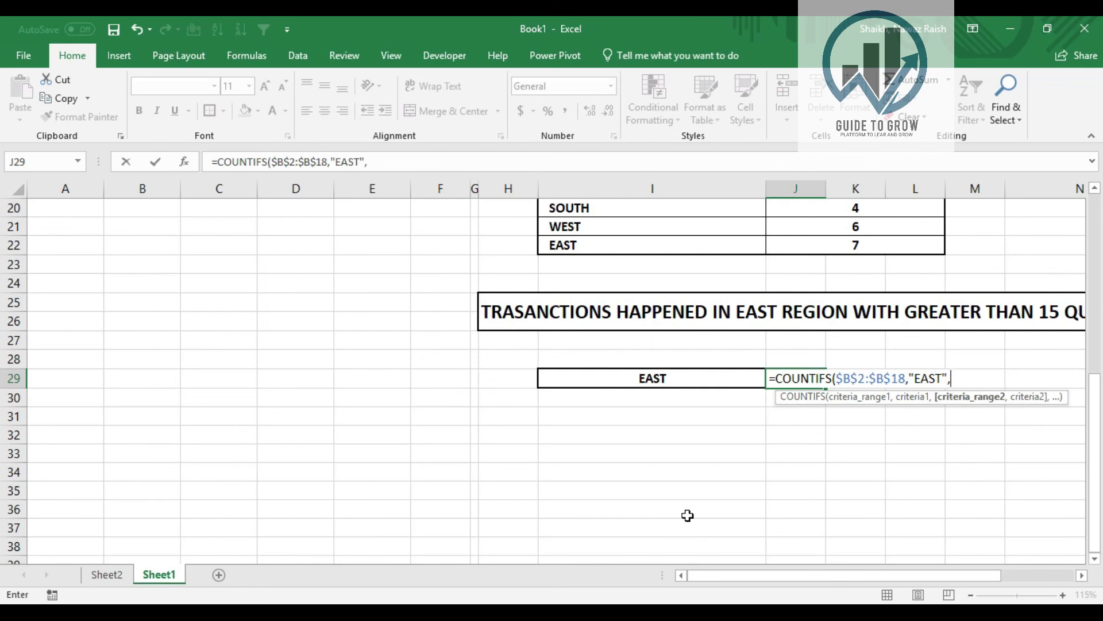
Step: Add the absolute quantity range $C$2:$C$18 as the second criteria range
key(Left)
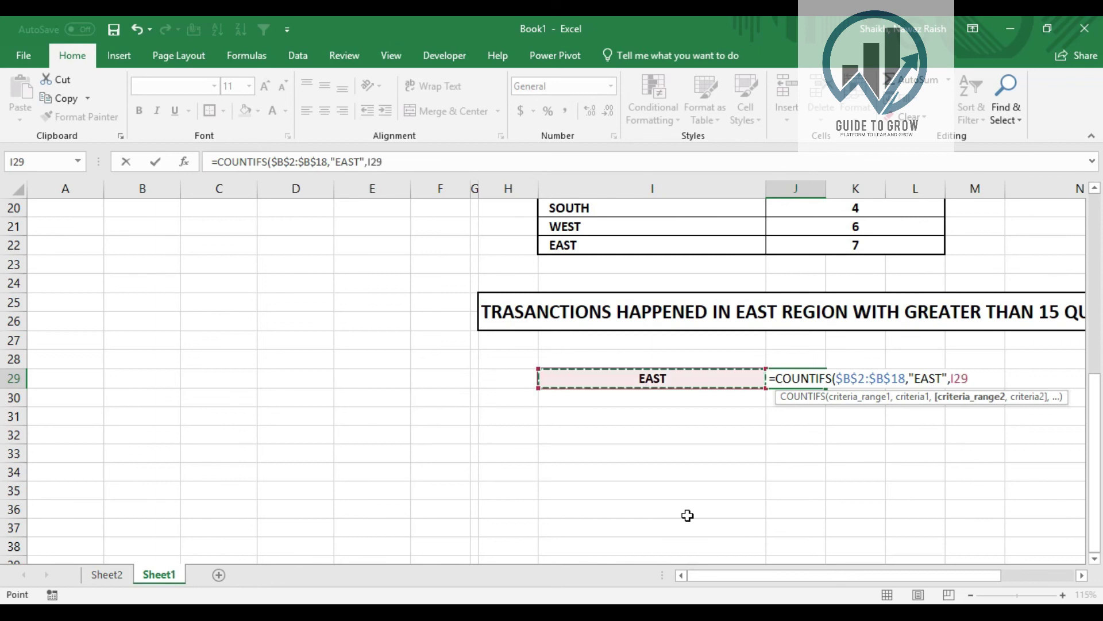
key(Left)
key(Left)
key(Left)
key(Left)
key(Left)
key(Left)
key(ctrl+Up)
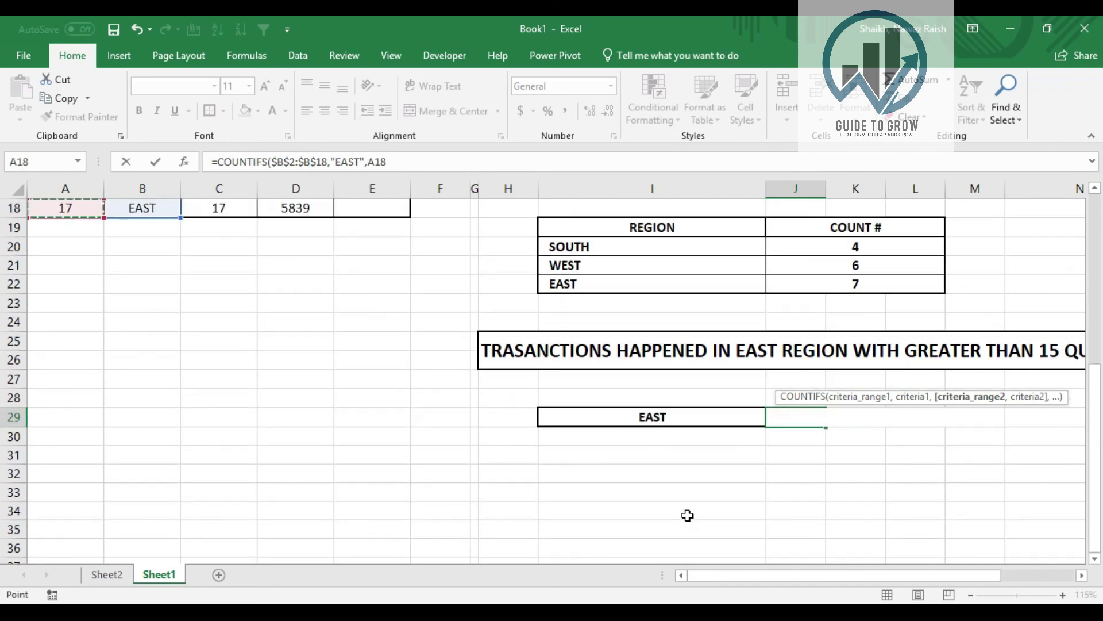
key(ctrl+Up)
key(Right)
key(Right)
key(Down)
key(ctrl+shift+Down)
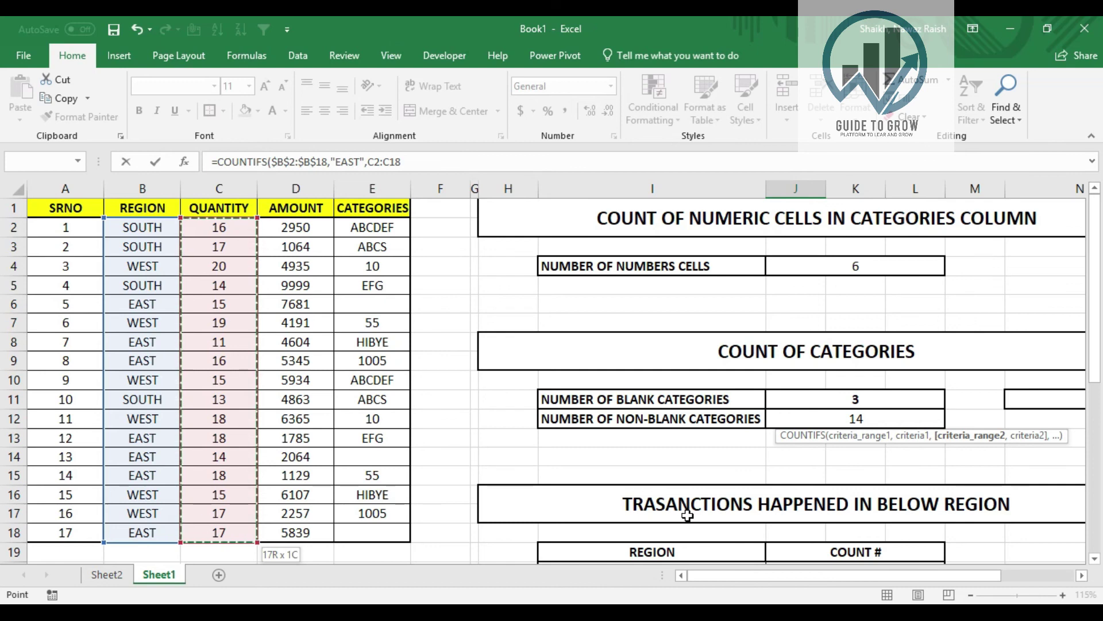
key(F4)
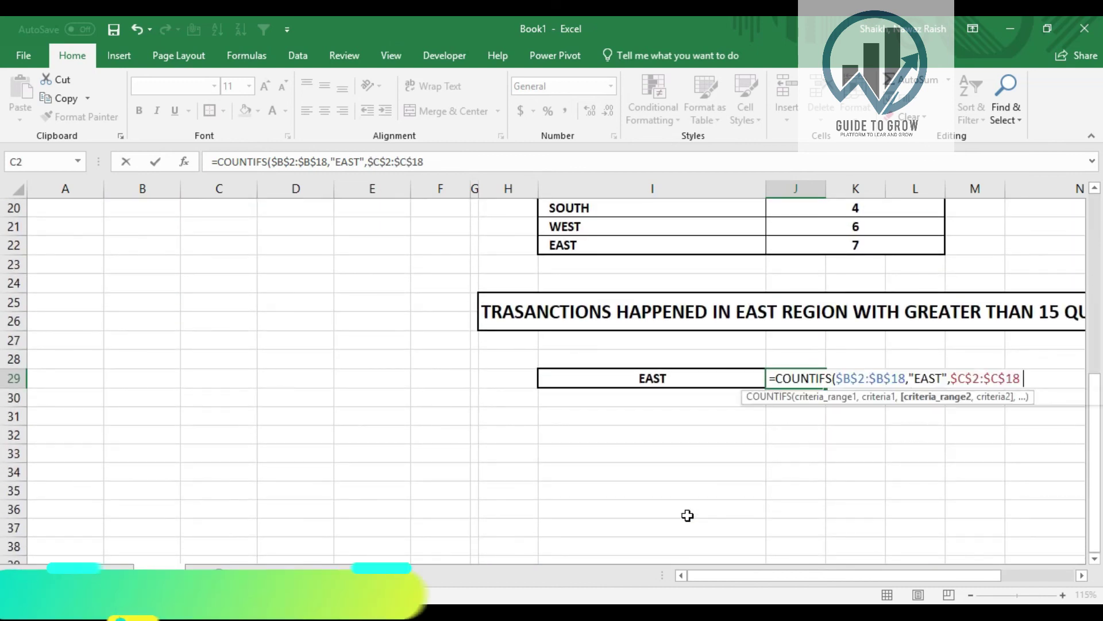
Step: Finish the formula with the ">15" criterion, returning a count of 4
text(,)
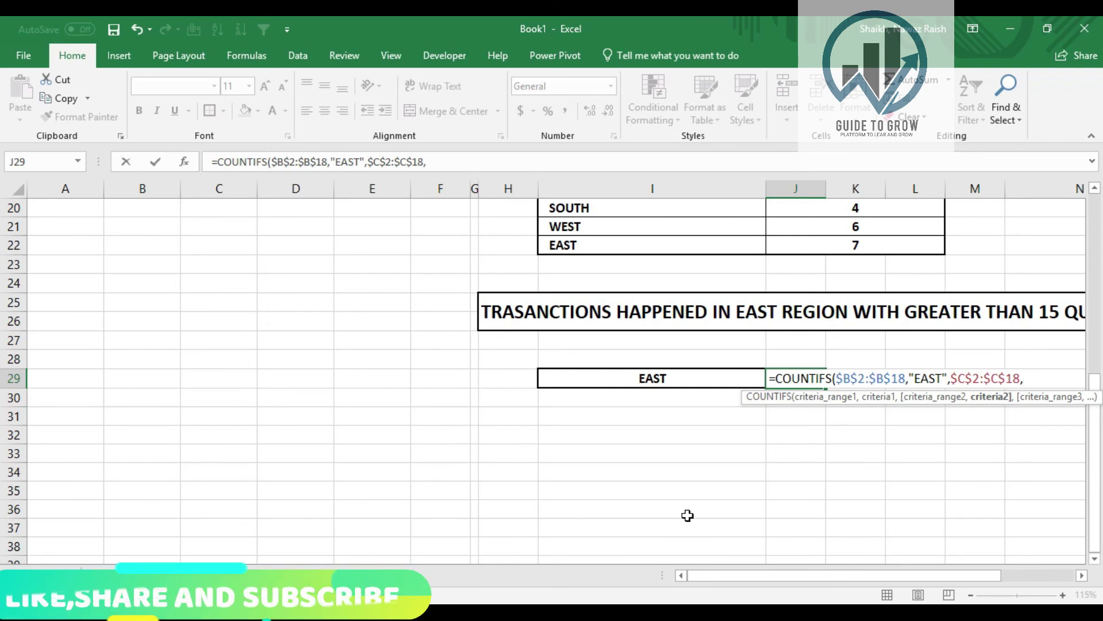
text(1)
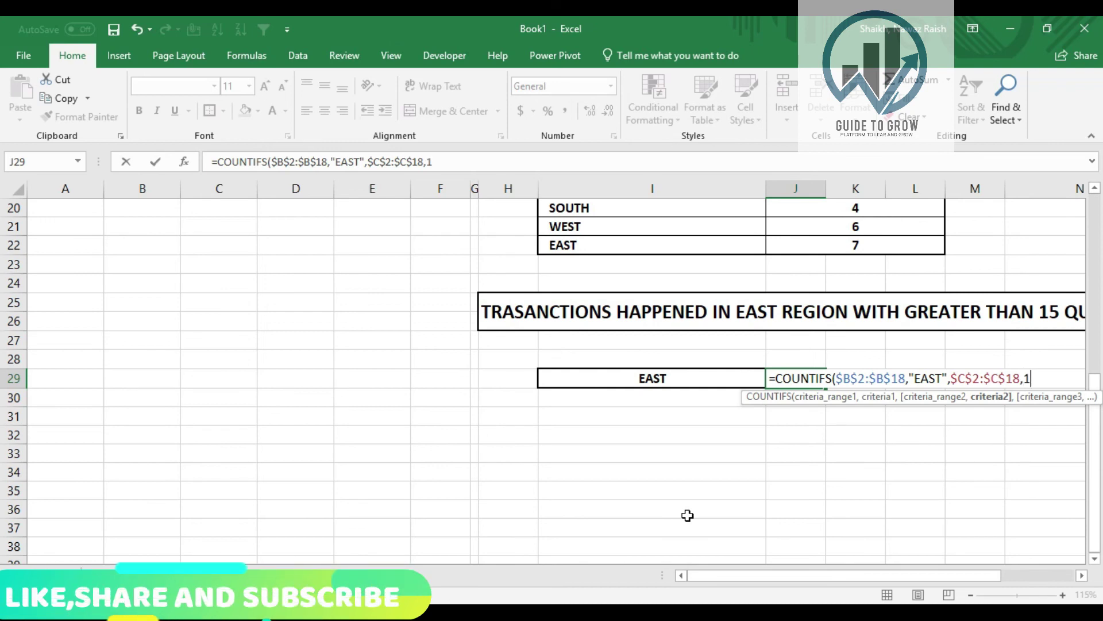
text(5)
key(BackSpace)
key(BackSpace)
text(")
text(>15)
text(")
text())
key(ctrl+Return)
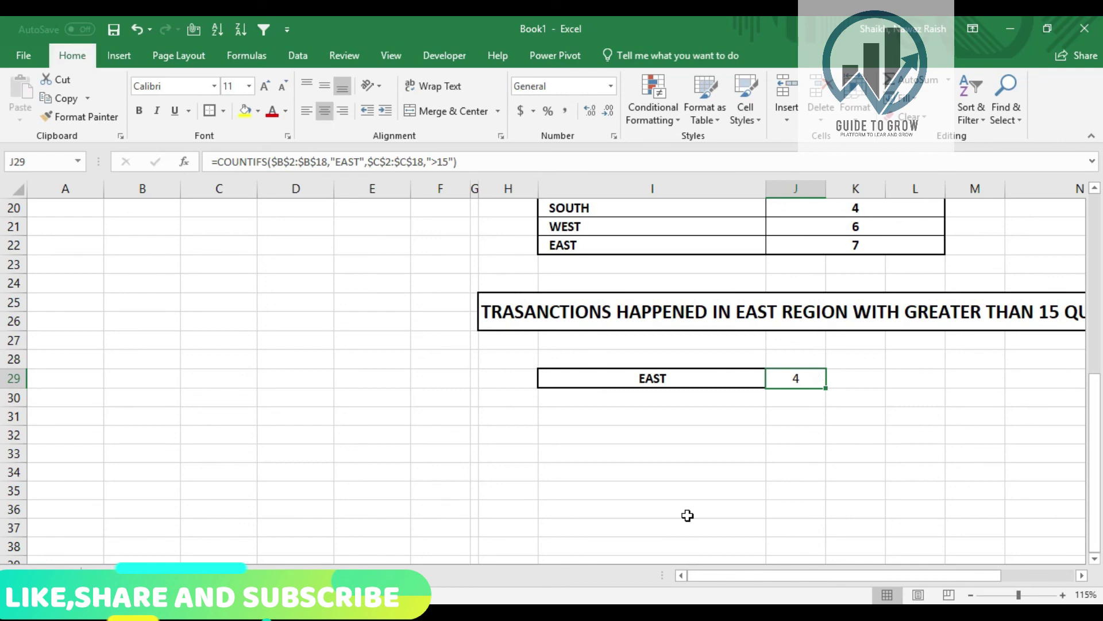
scroll(687, 515, up, 6)
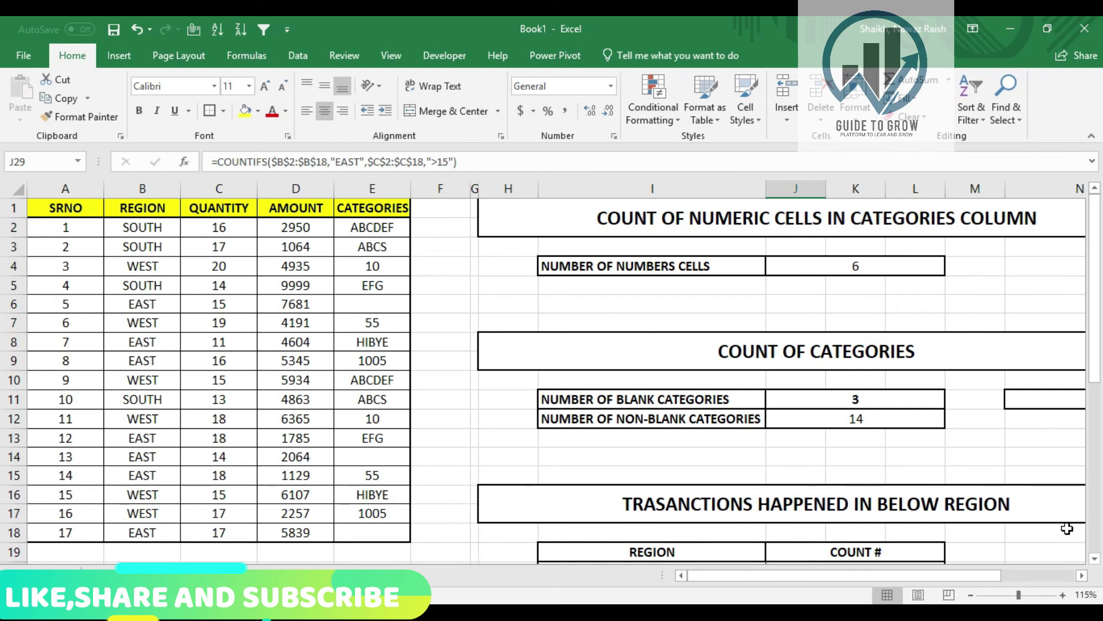